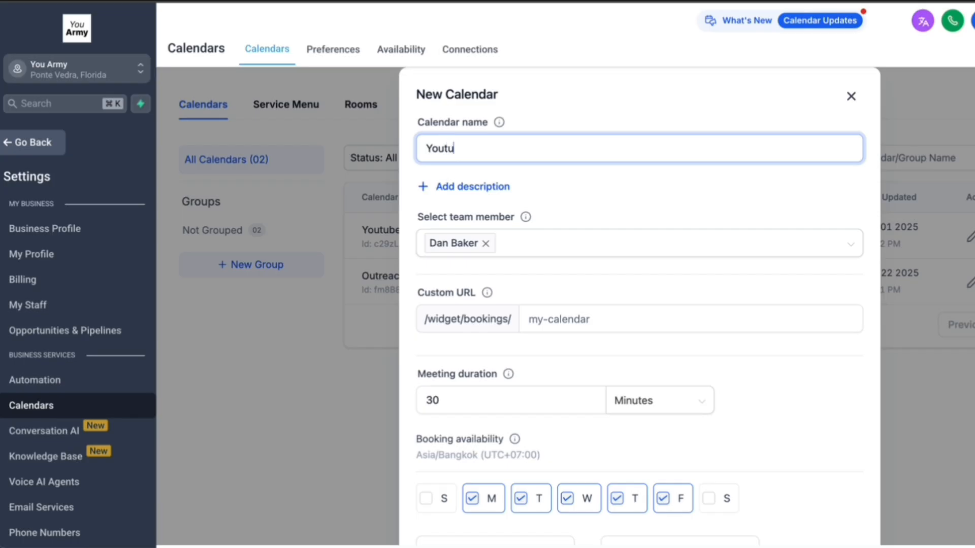
Step: Name the new calendar Youtube Demo v2 and set its custom URL slug to test-demo-youtube-2
type("Demo v2")
left_click(609, 319)
type("test-")
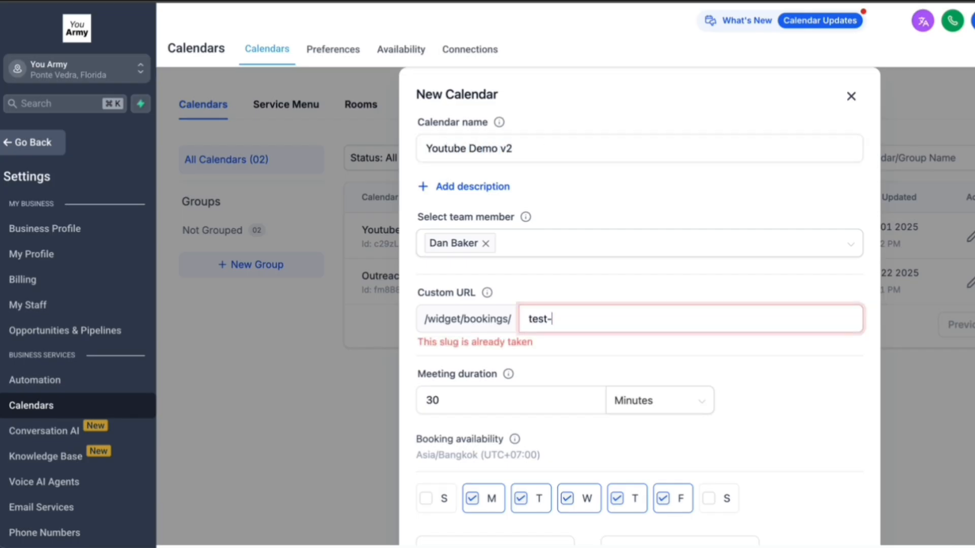
type("de")
key("BackSpace")
type("demo-youtube -")
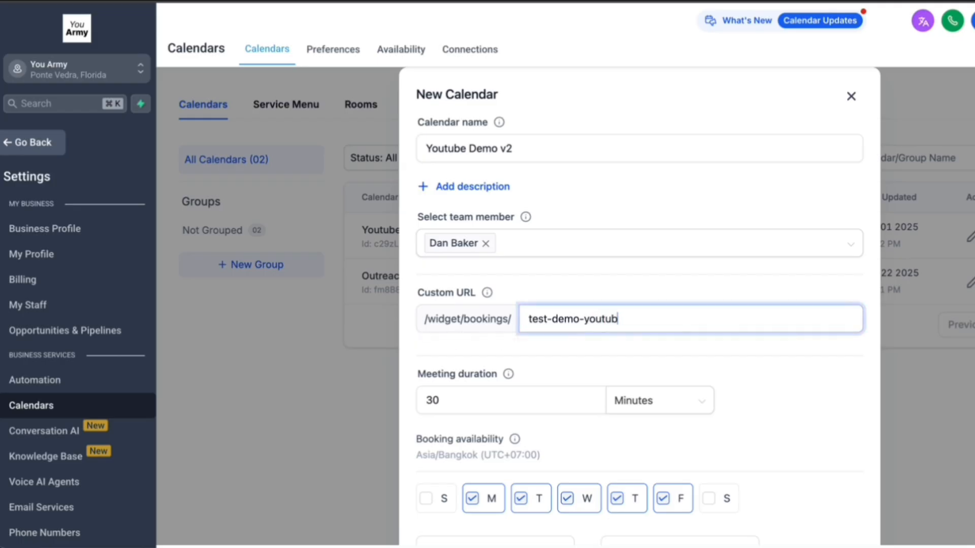
key("BackSpace")
key("BackSpace")
type("-")
key("Tab")
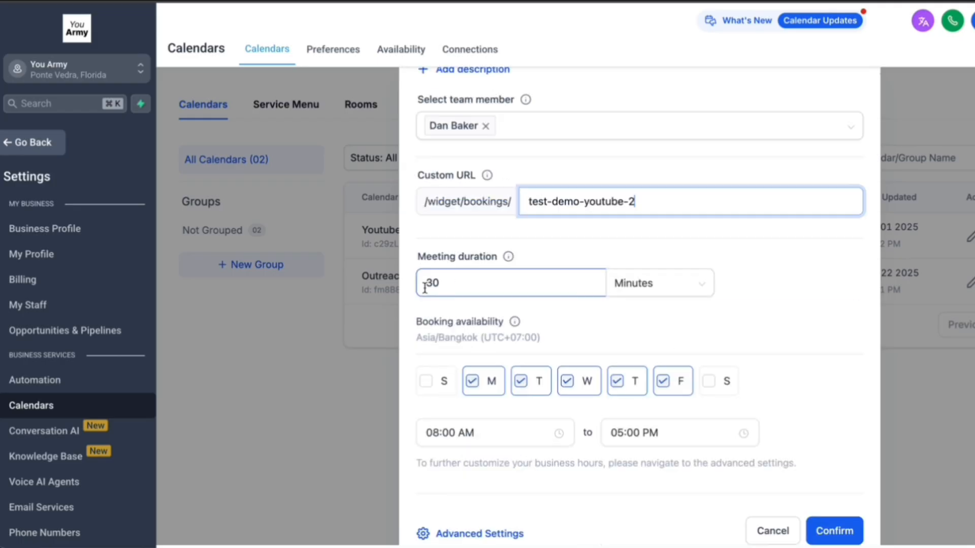
Step: Set the meeting duration to 60 minutes, and check the calendar's availability in the advanced settings before returning to the calendars list
type("60")
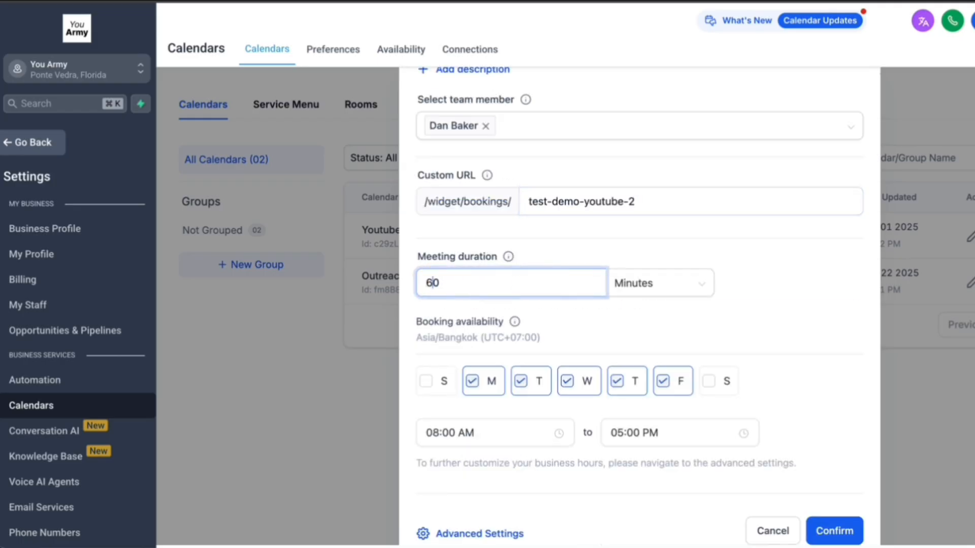
scroll(503, 514, "down", 1)
left_click(503, 514)
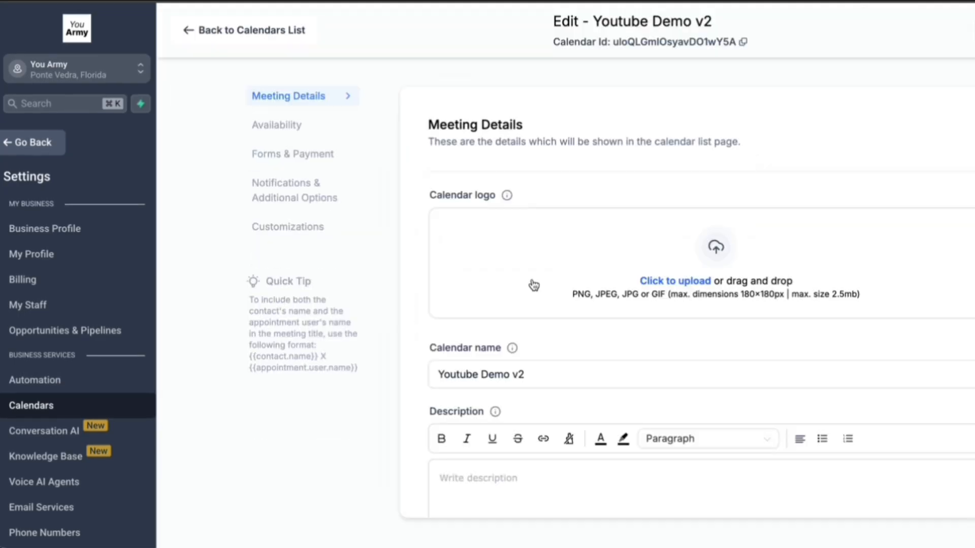
left_click(283, 133)
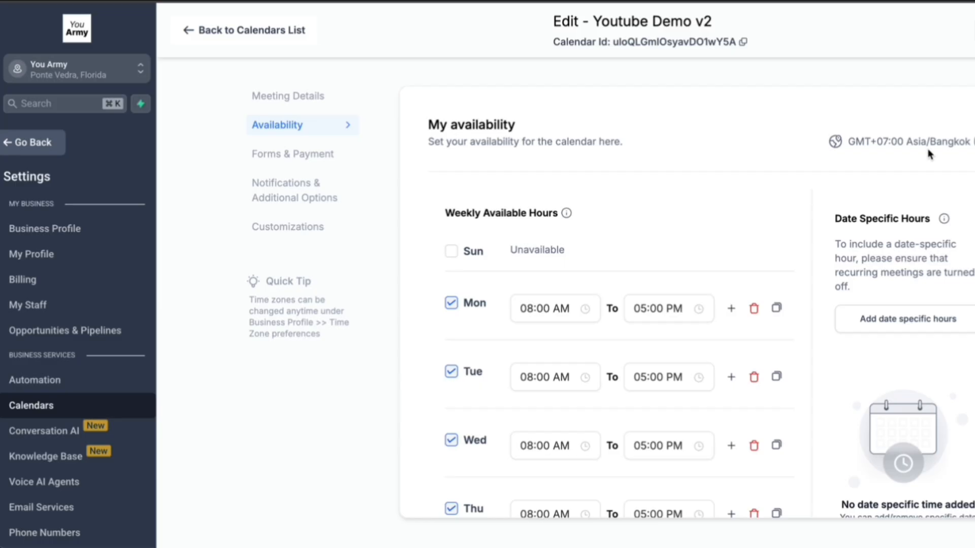
left_click(189, 32)
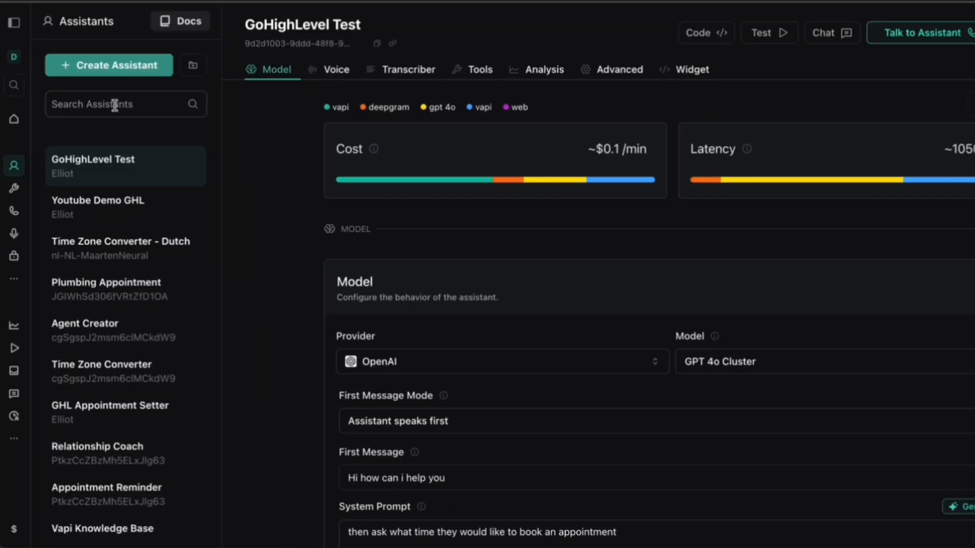
Step: In the Vapi dashboard, create an assistant from the blank template named Youtube Demo v2 GHL
left_click(14, 168)
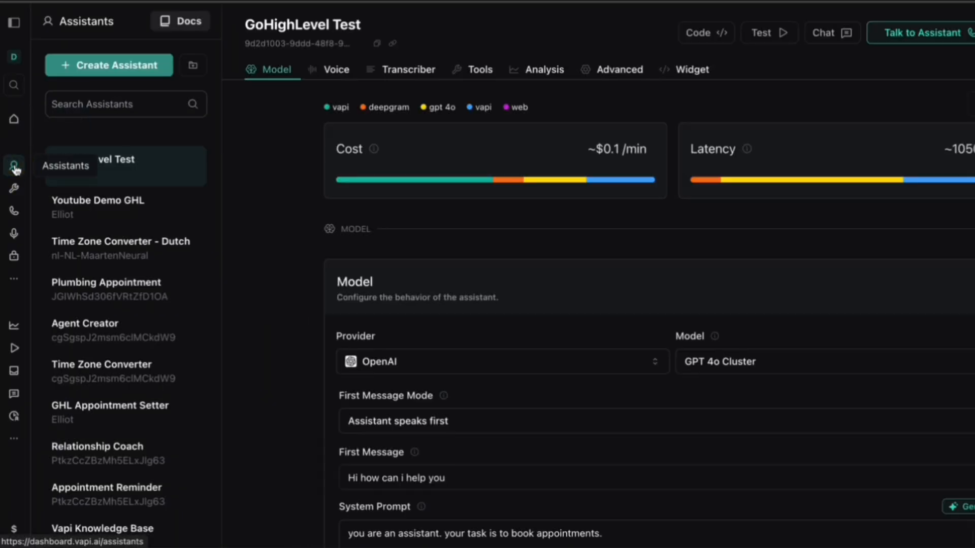
left_click(122, 71)
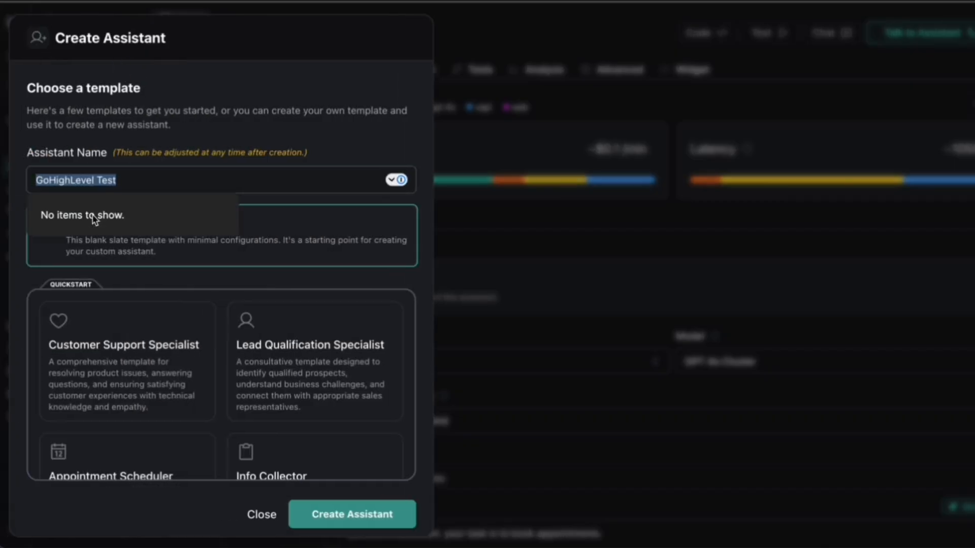
type("Y")
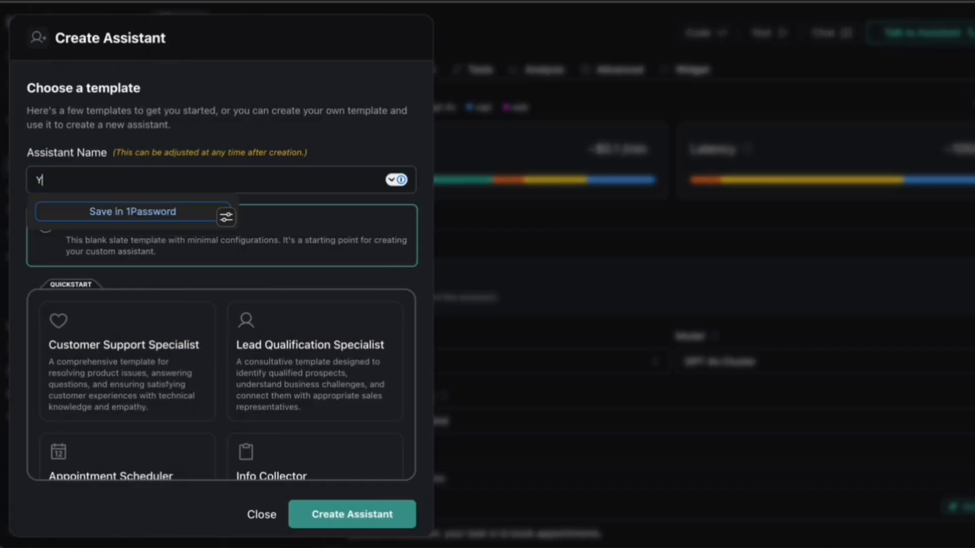
type("outube Demo v2 GHL")
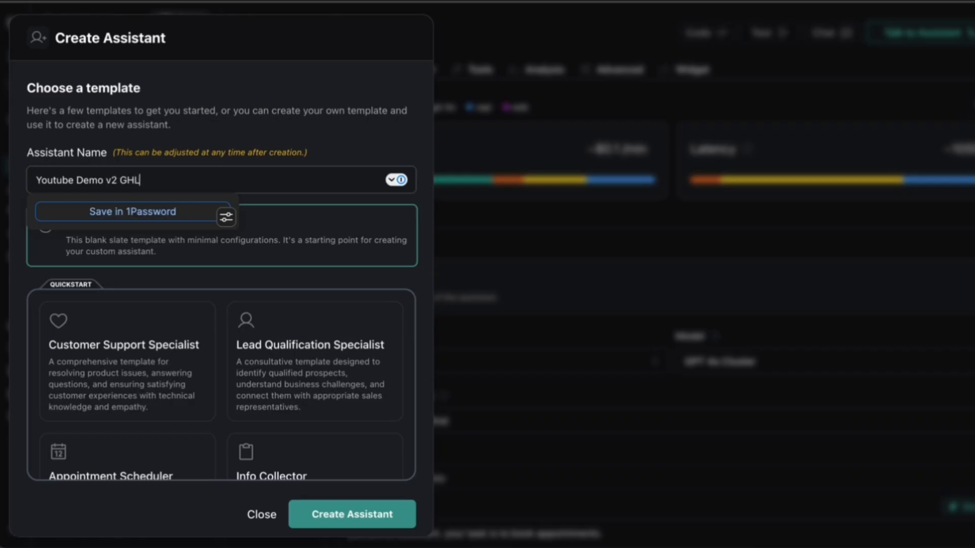
left_click(351, 516)
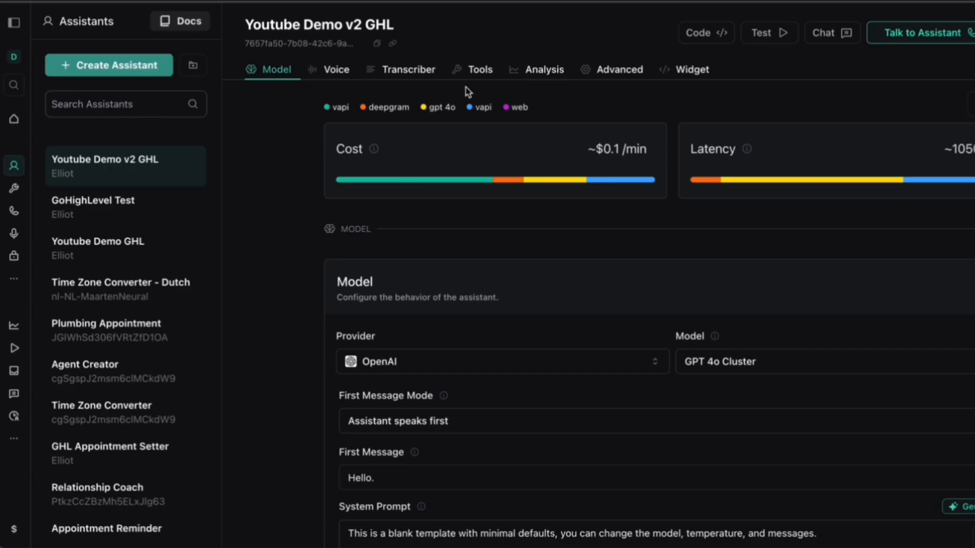
Step: View the assistant's tool settings and the GoHighLevel tool types offered for a new tool in the tools library
left_click(487, 69)
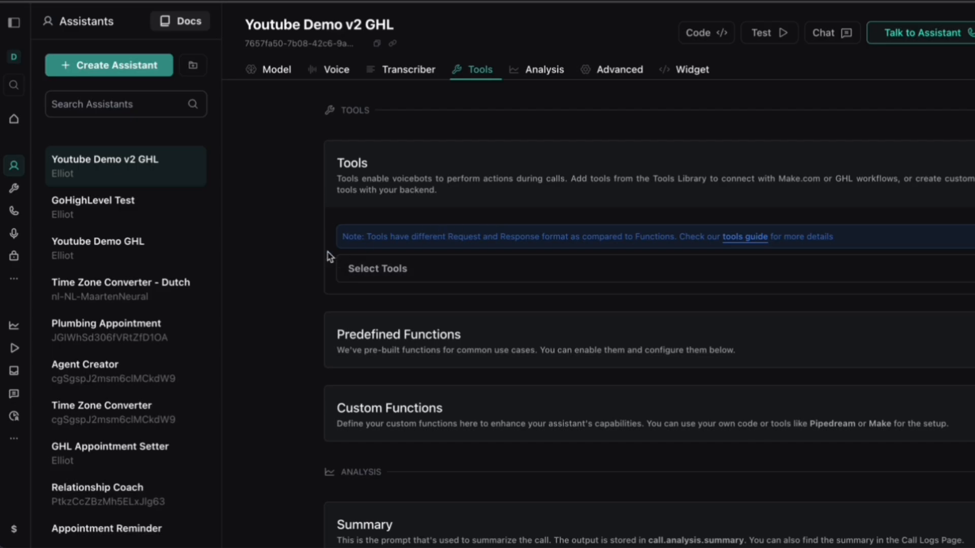
left_click(14, 190)
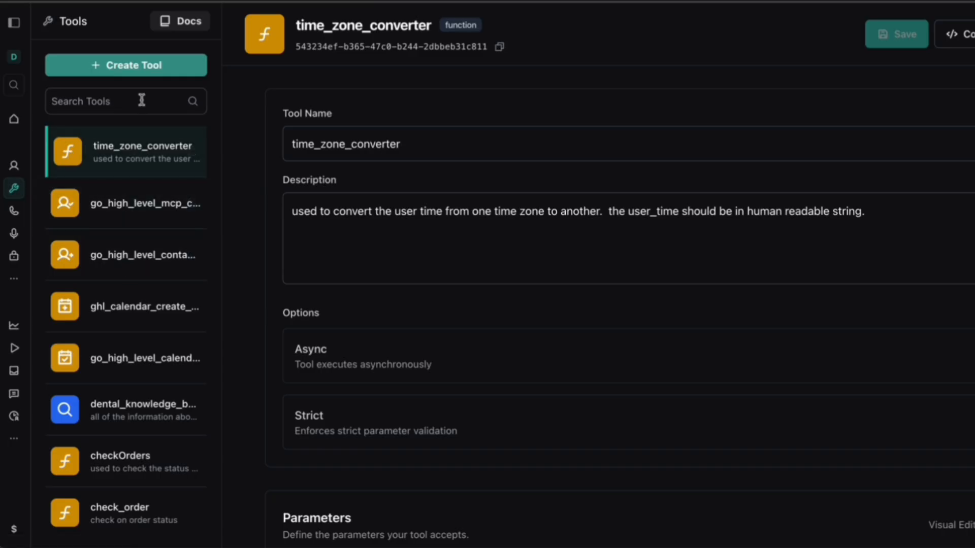
left_click(145, 66)
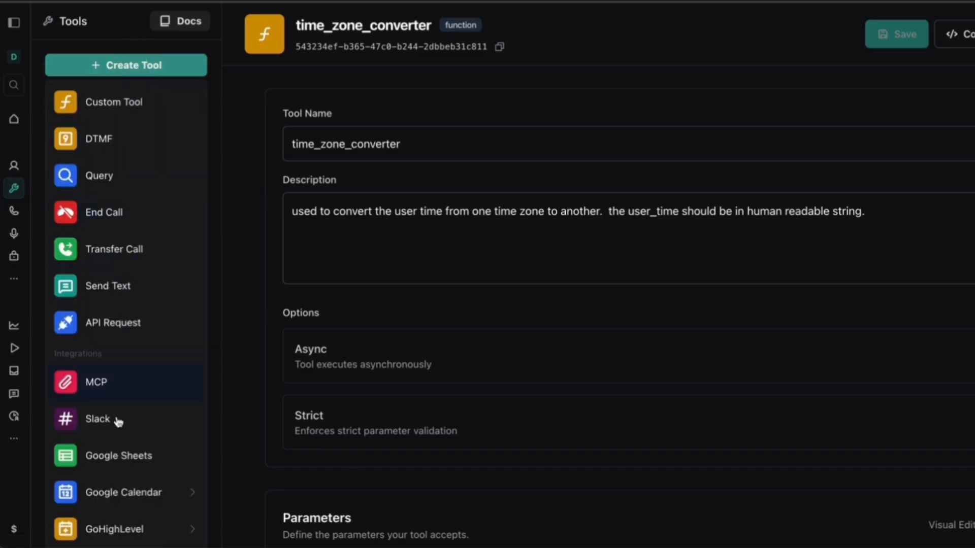
mouse_move(117, 532)
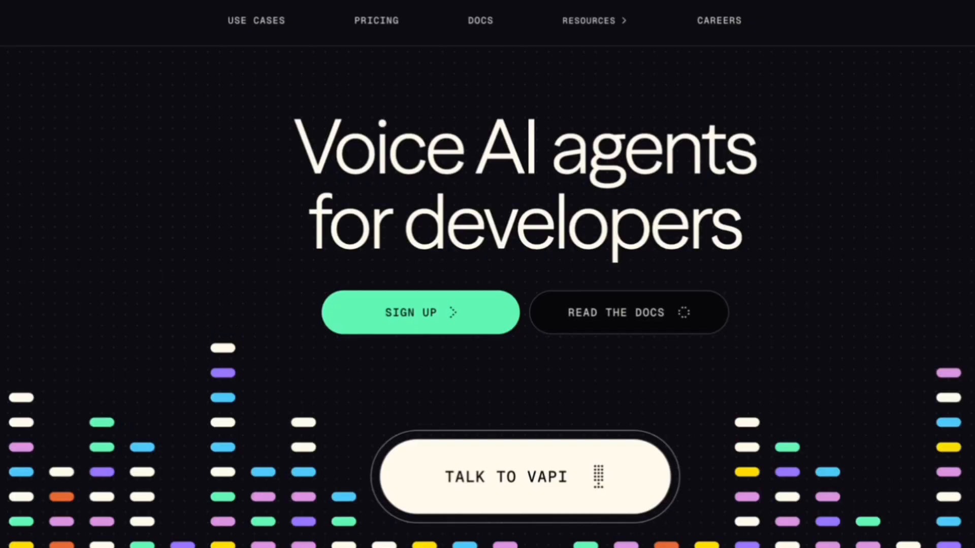
scroll(488, 275, "down", 8)
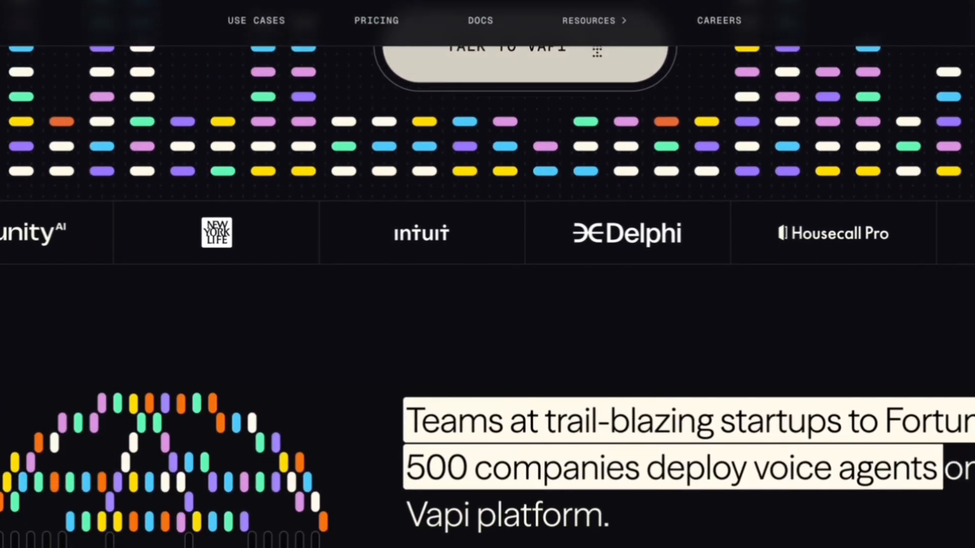
scroll(487, 274, "down", 12)
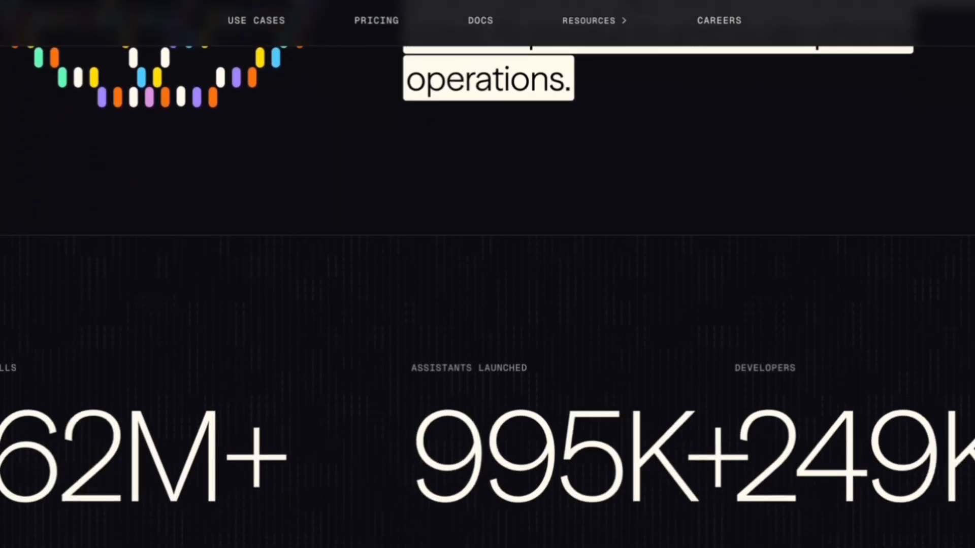
scroll(487, 274, "down", 5)
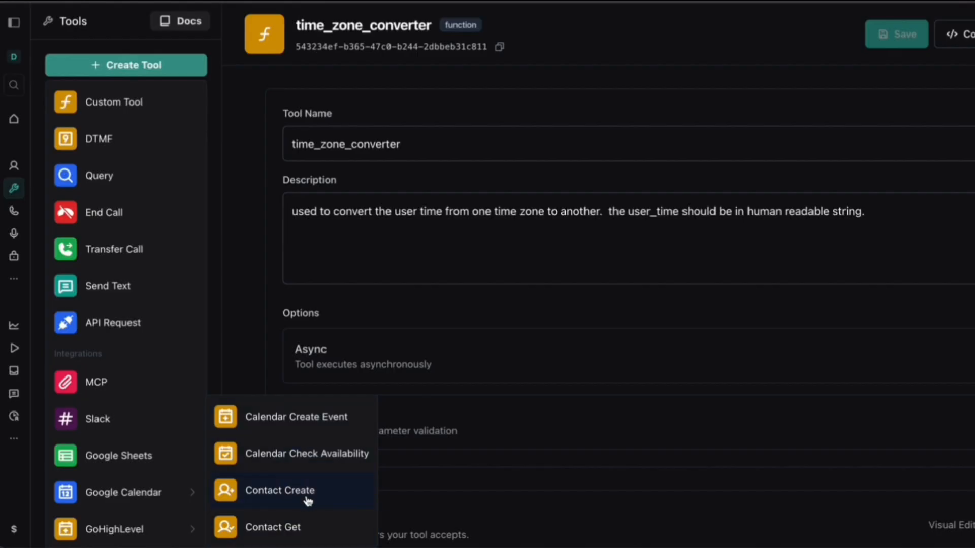
Step: Review the existing GoHighLevel contact get, contact create and calendar create event tools
left_click(242, 188)
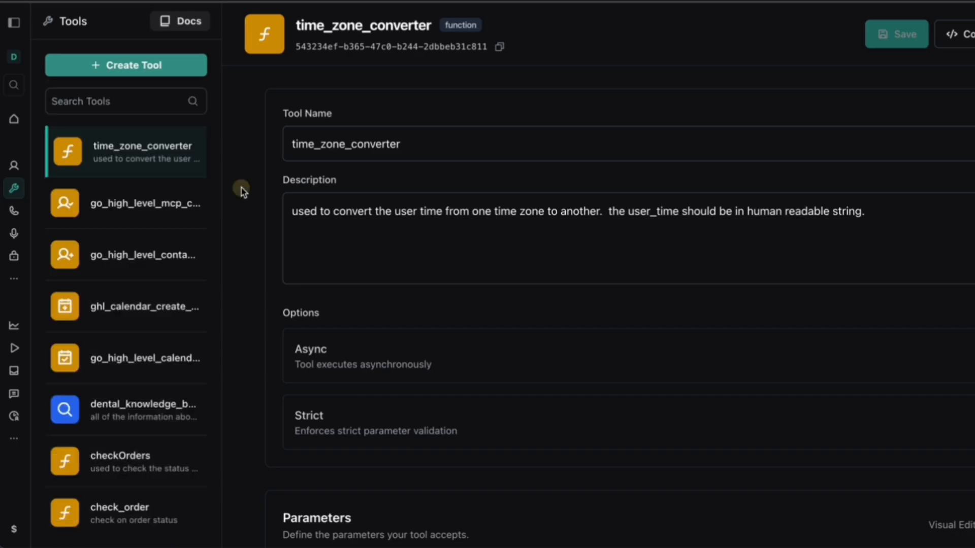
left_click(127, 215)
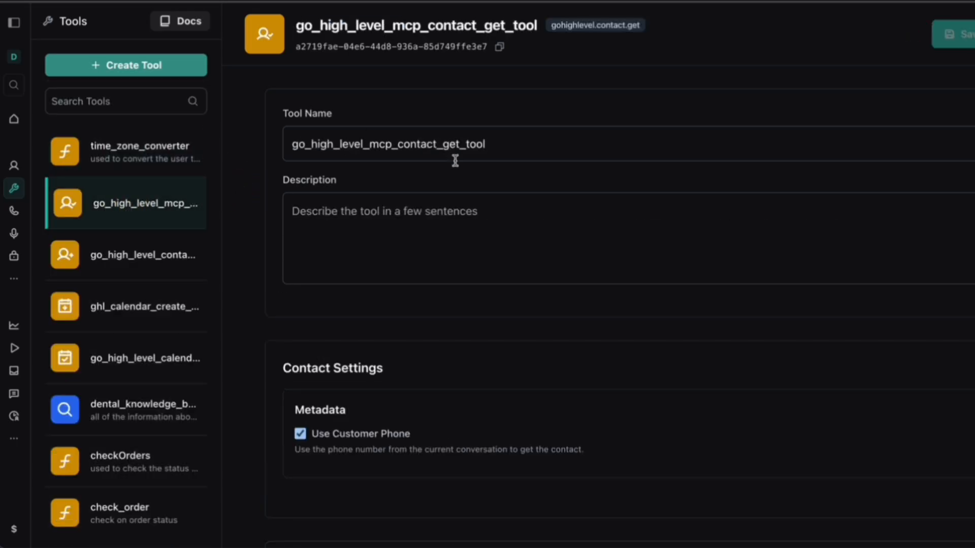
left_click(131, 252)
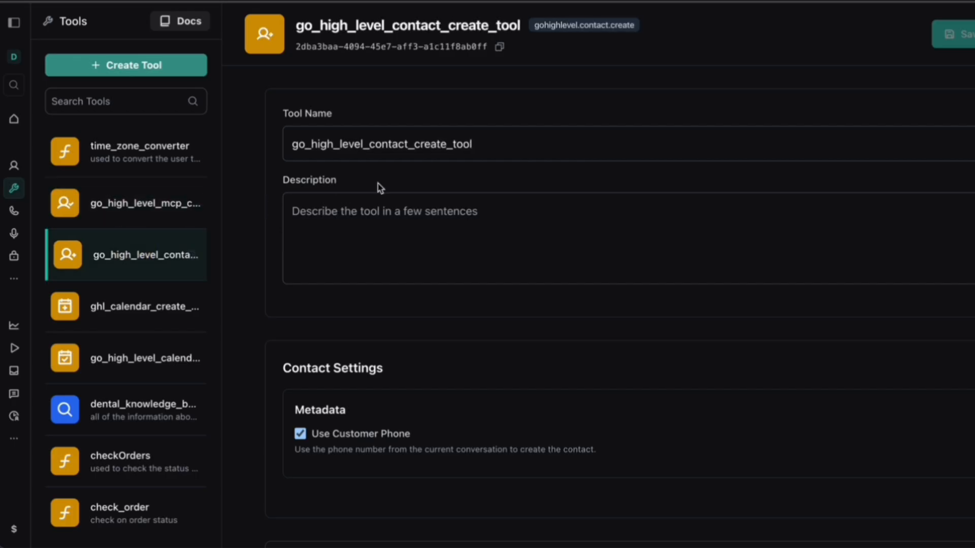
left_click(122, 320)
Step: Copy the Youtube Demo v2 calendar's ID from GoHighLevel into the Calendar ID of go_high_level_calendar_check_availability_tool in Vapi
left_click(159, 358)
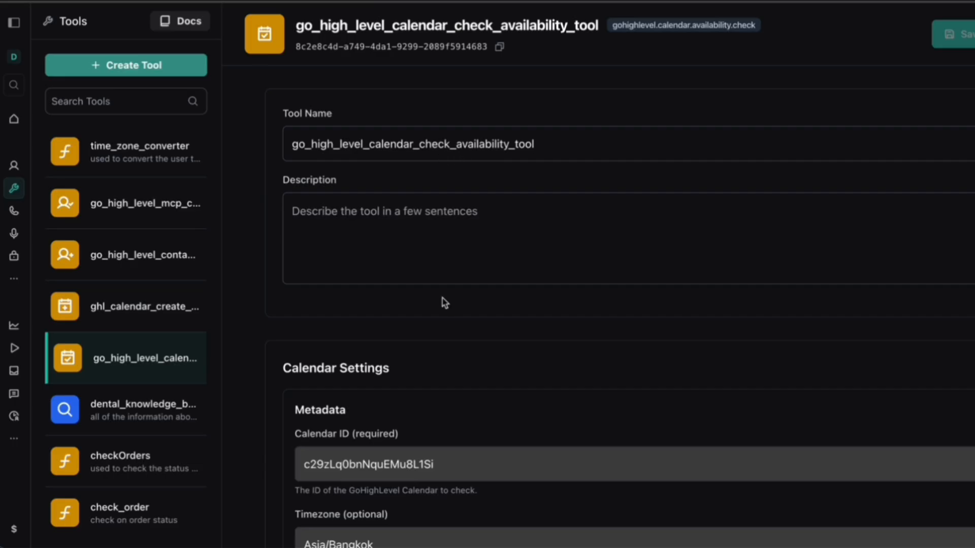
scroll(444, 303, "down", 5)
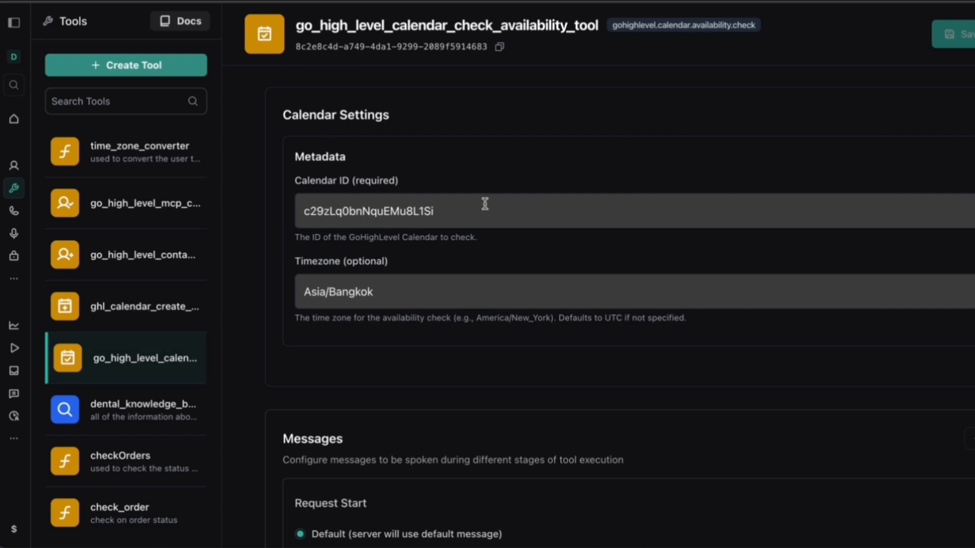
scroll(481, 202, "up", 5)
scroll(475, 273, "down", 2)
scroll(476, 273, "down", 3)
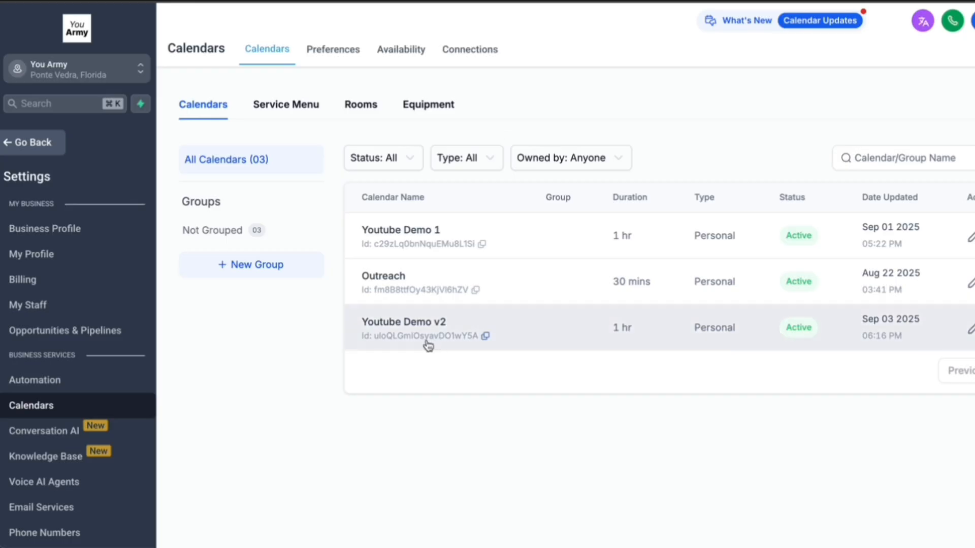
left_click(486, 337)
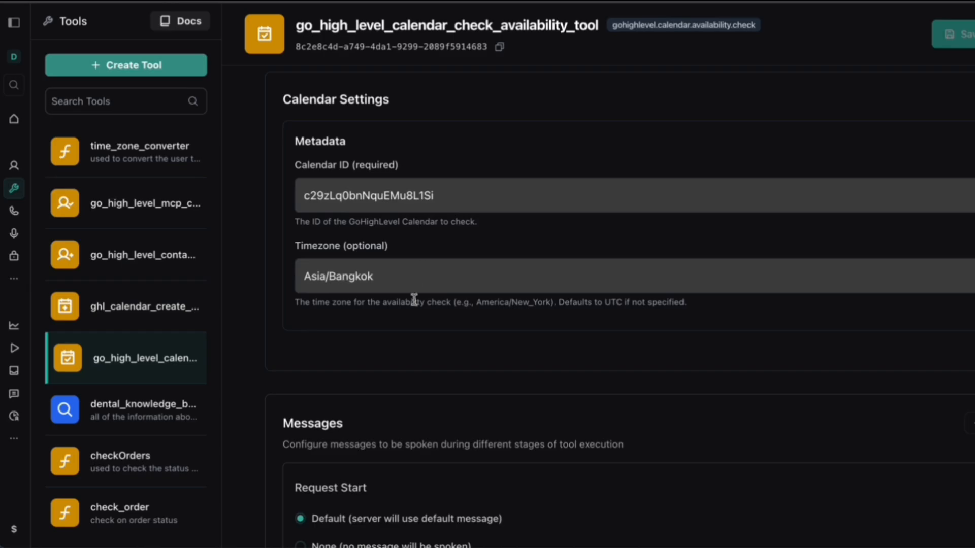
left_click_drag(452, 197, 219, 193)
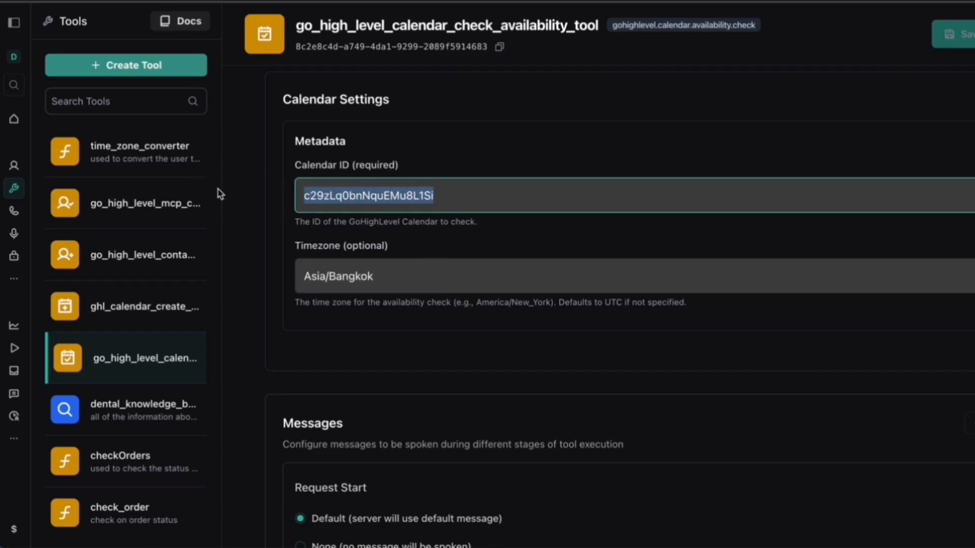
key("ctrl+v")
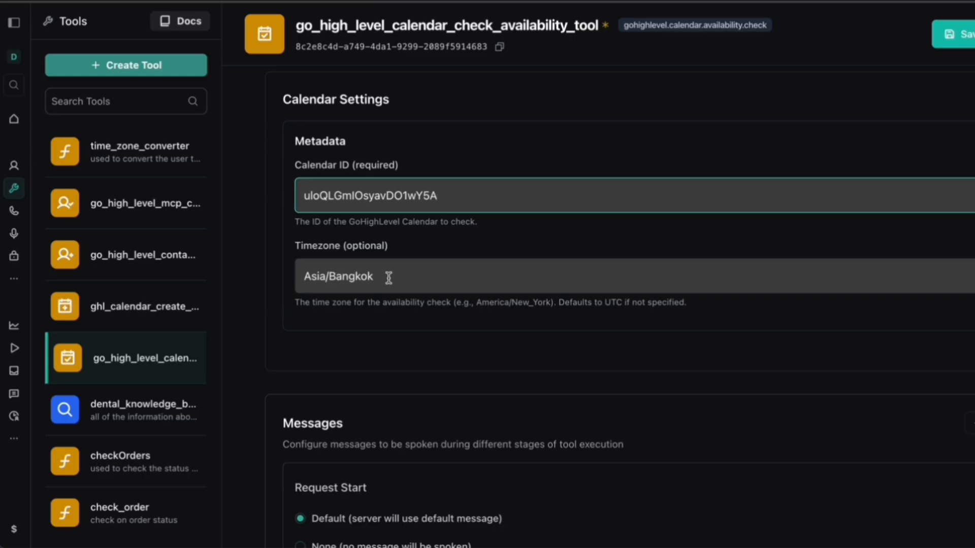
Step: Clear the optional timezone of the calendar check availability tool and save the tool
left_click_drag(389, 278, 267, 278)
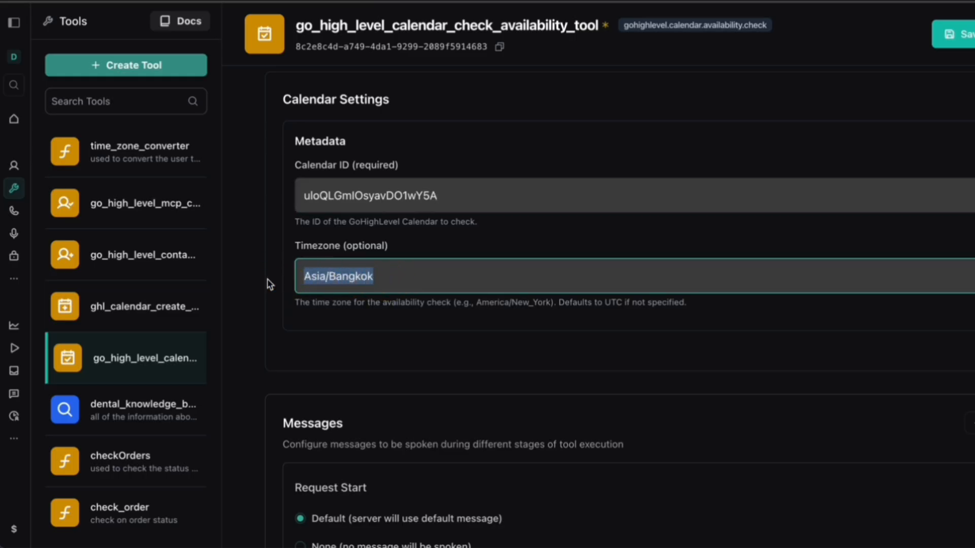
key("BackSpace")
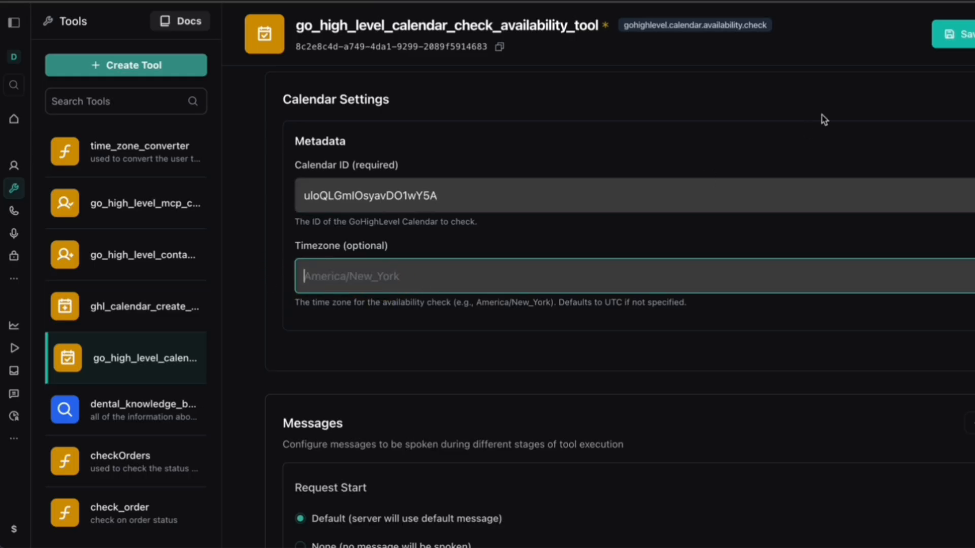
left_click(954, 34)
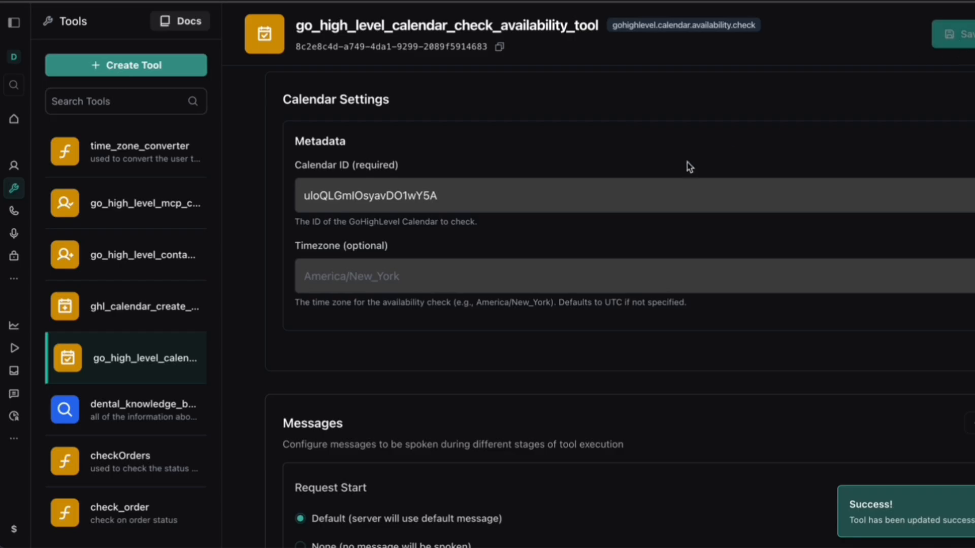
Step: Replace the Calendar ID of ghl_calendar_create_event_tool with the Youtube Demo v2 calendar's ID copied from GoHighLevel
scroll(689, 167, "up", 5)
left_click(136, 309)
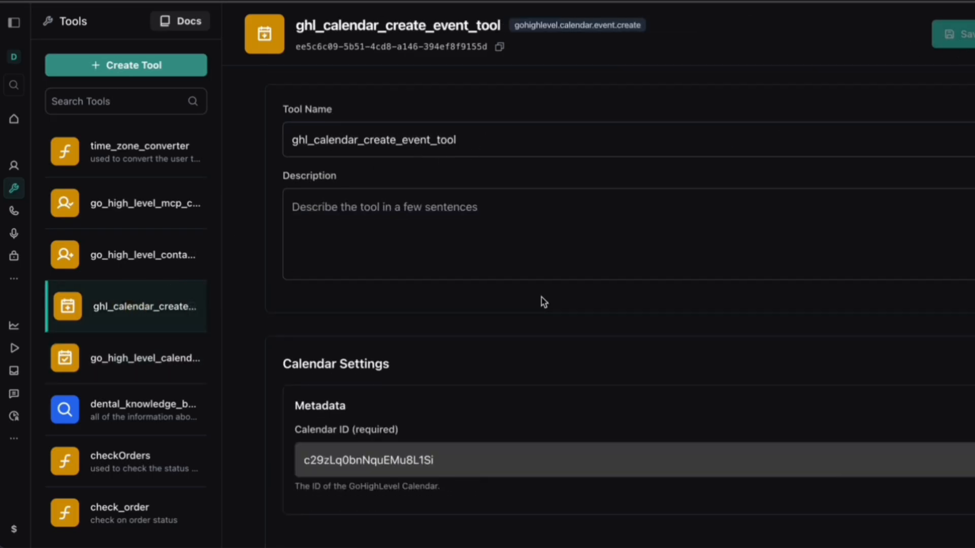
scroll(543, 302, "down", 3)
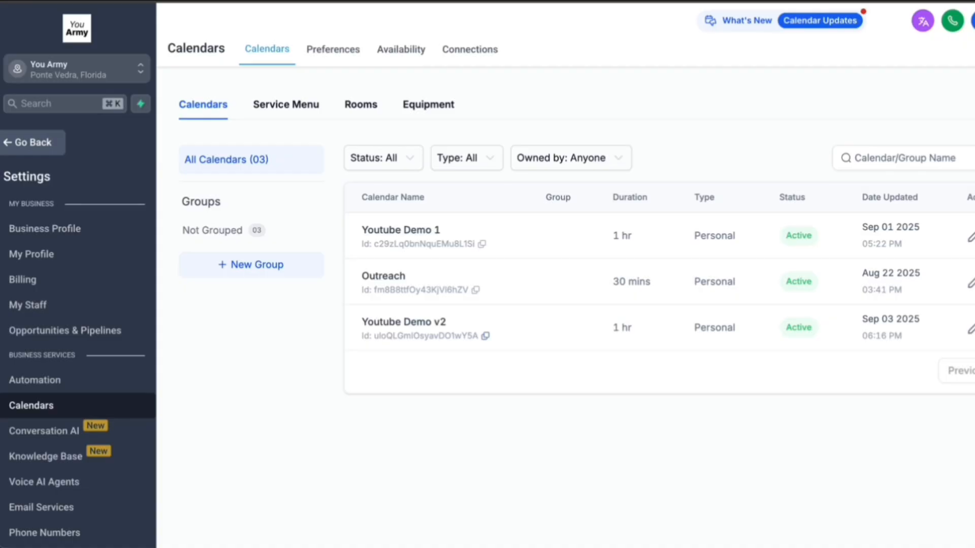
left_click(486, 335)
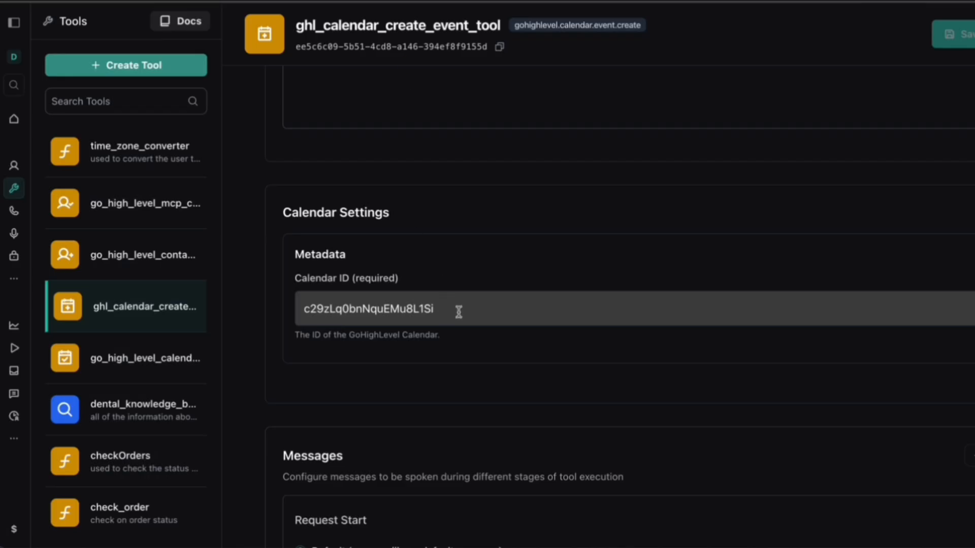
left_click_drag(455, 310, 248, 294)
key("ctrl+v")
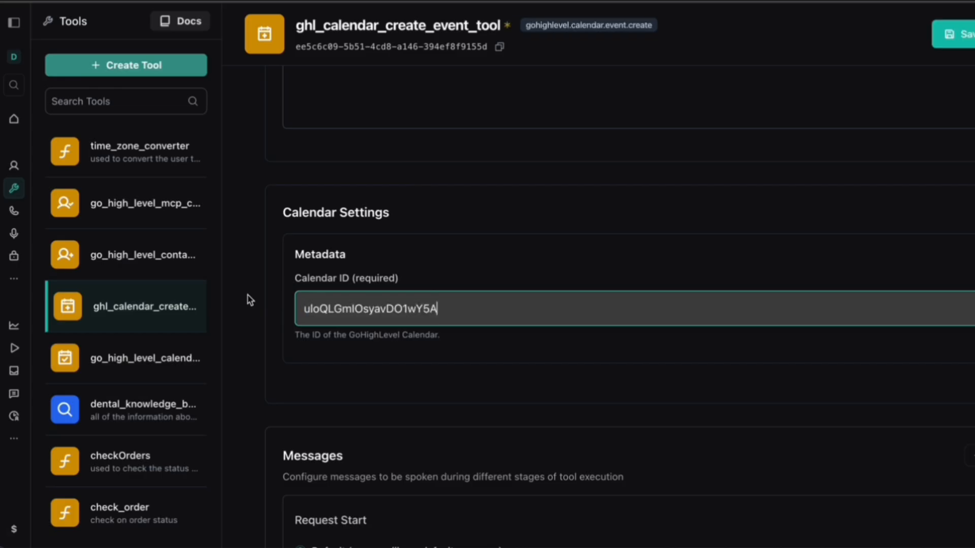
Step: Save ghl_calendar_create_event_tool and check the contact settings of go_high_level_contact_create_tool
left_click(964, 36)
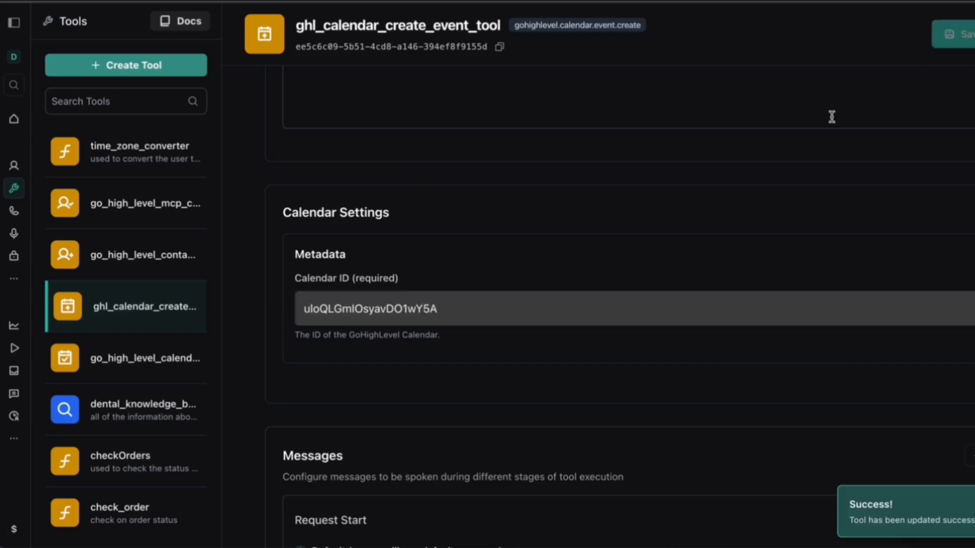
scroll(508, 203, "down", 4)
left_click(113, 269)
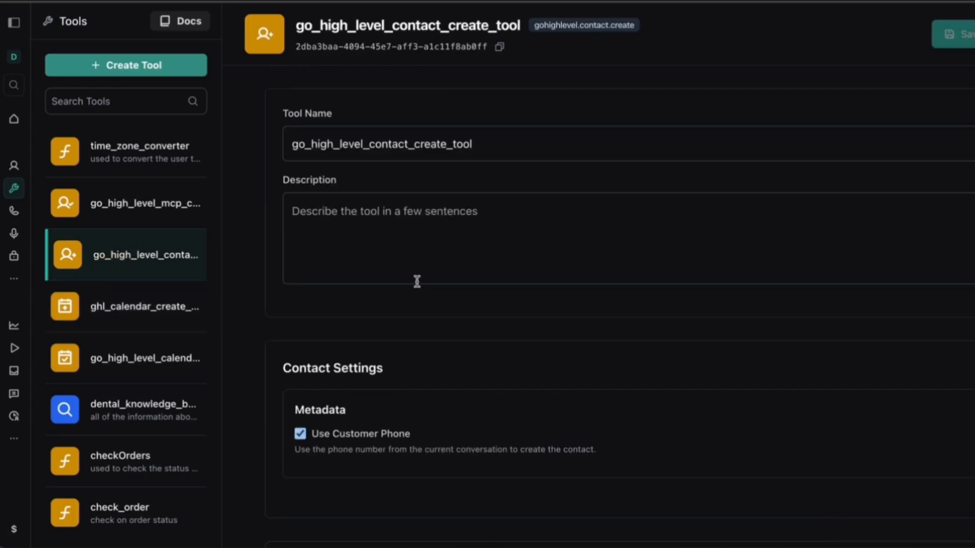
scroll(416, 281, "down", 6)
scroll(356, 284, "up", 4)
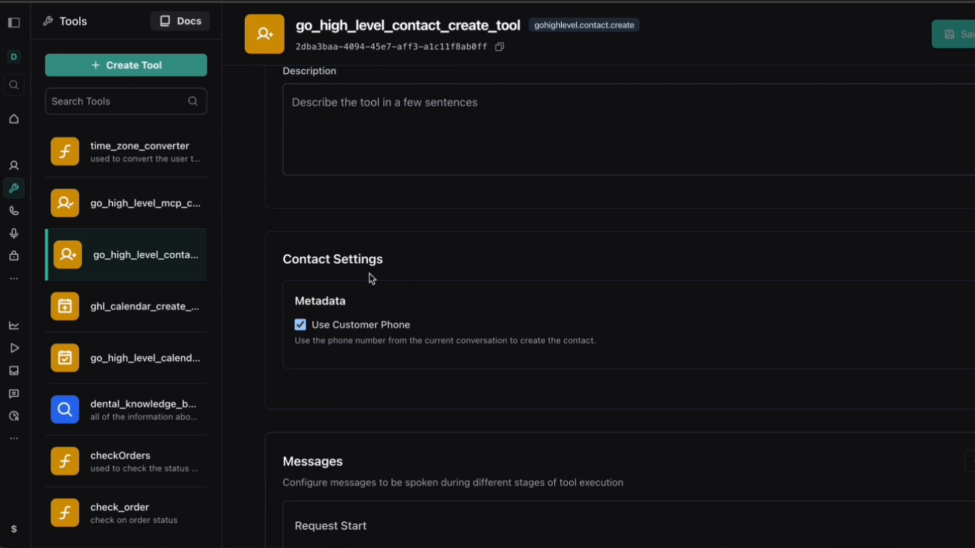
scroll(372, 278, "up", 3)
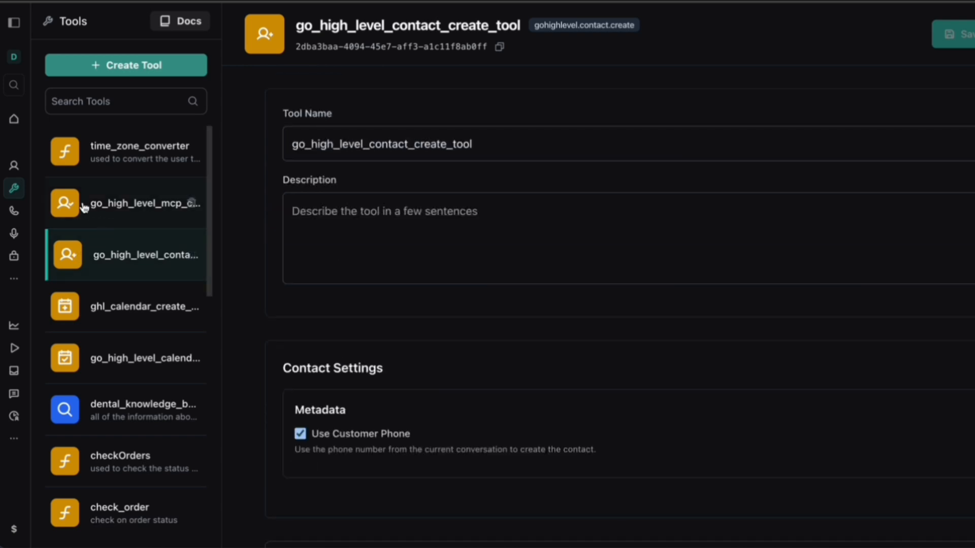
Step: Add the GoHighLevel check availability, create event, contact create and contact get tools to the Youtube Demo v2 GHL assistant
left_click(15, 168)
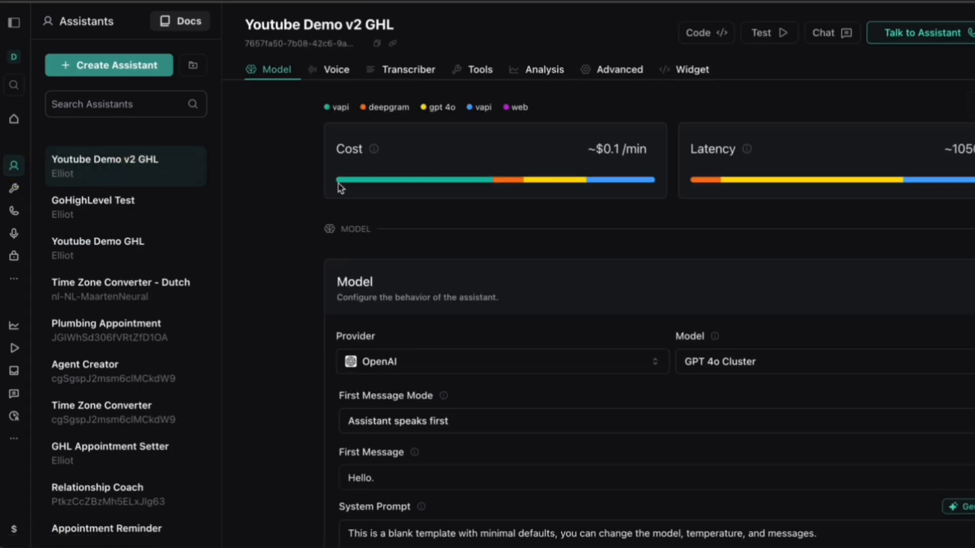
left_click(478, 71)
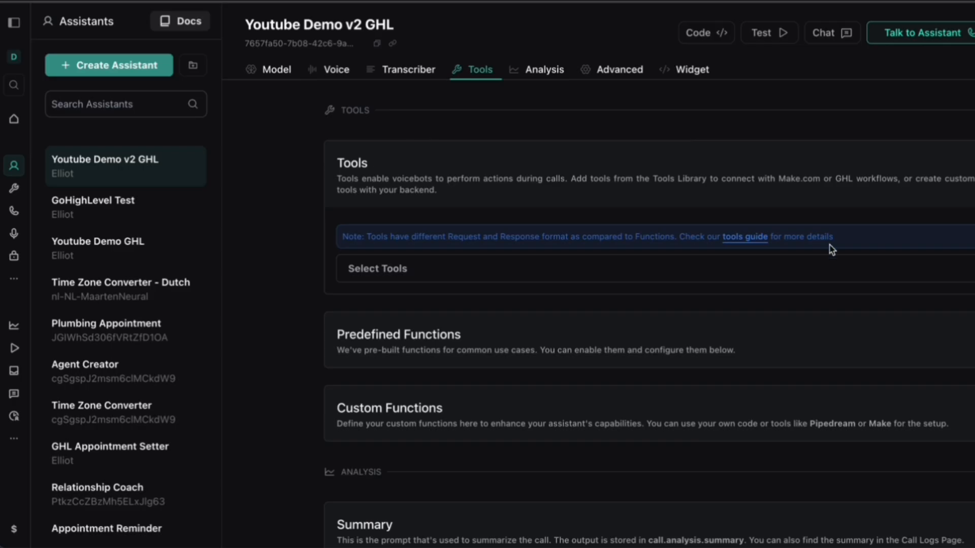
left_click(761, 269)
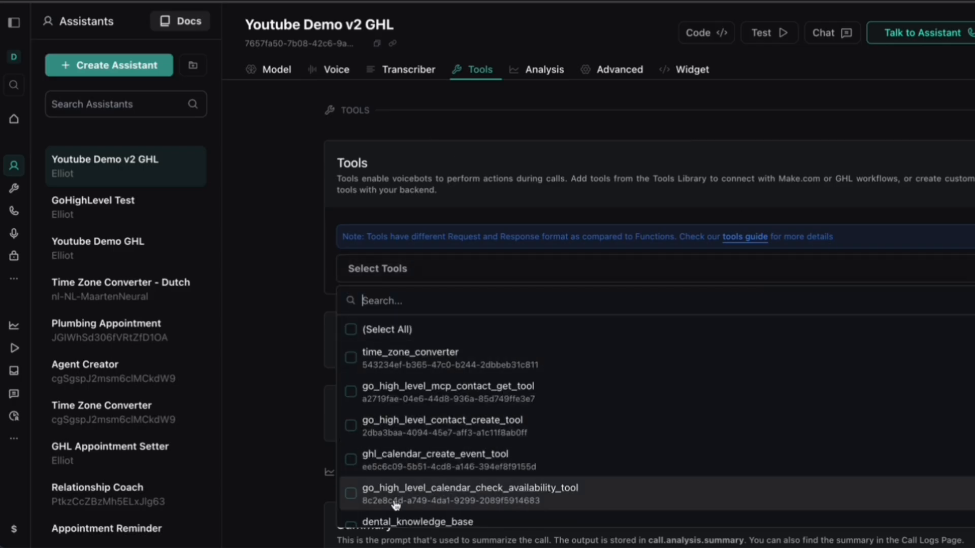
left_click(351, 494)
left_click(351, 460)
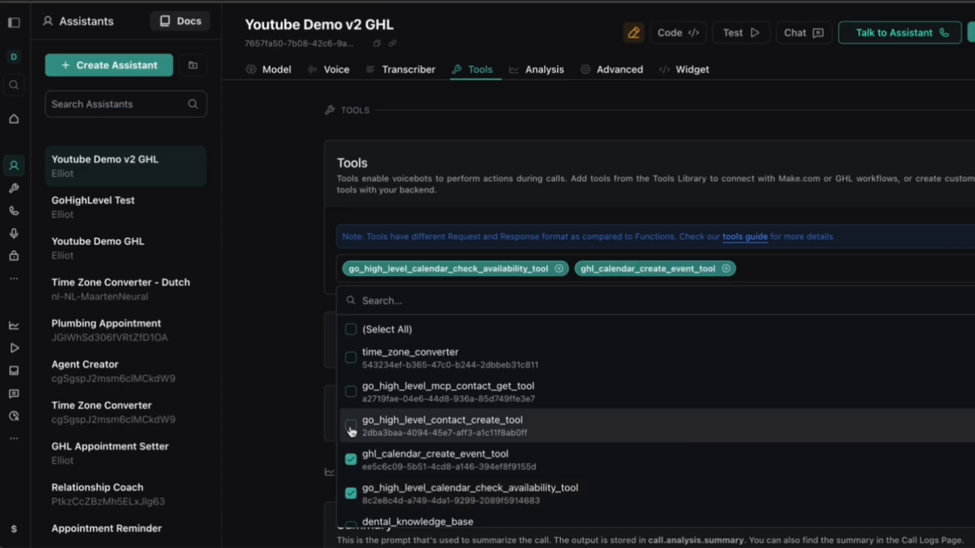
left_click(351, 427)
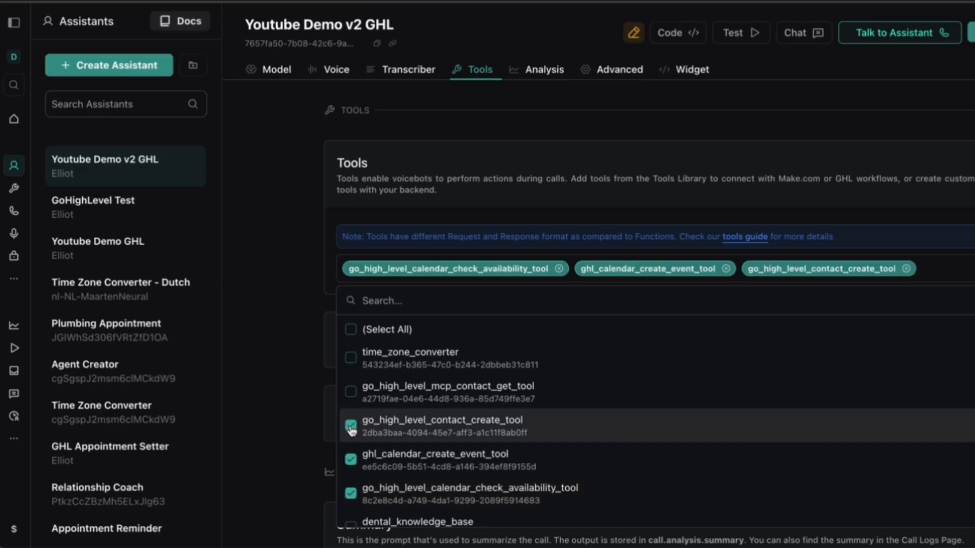
left_click(351, 392)
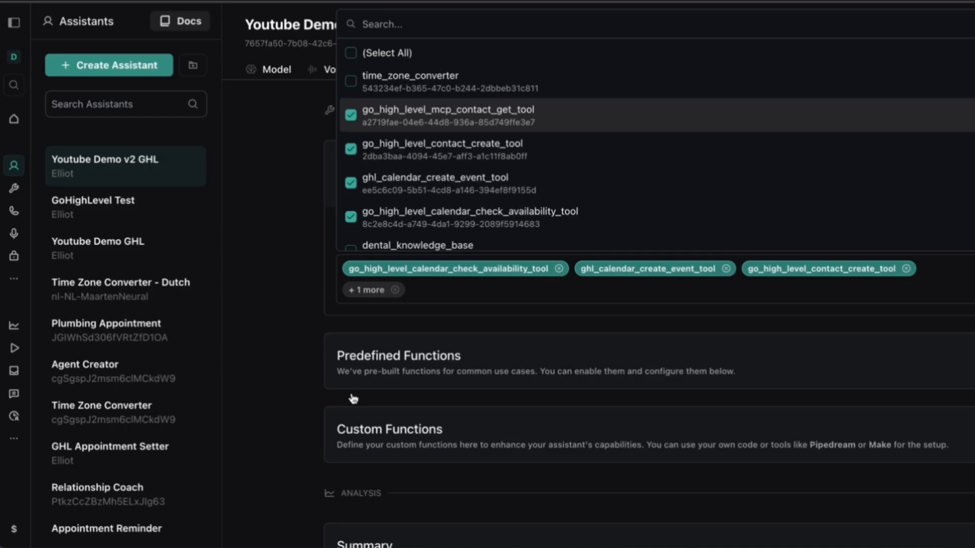
left_click(354, 399)
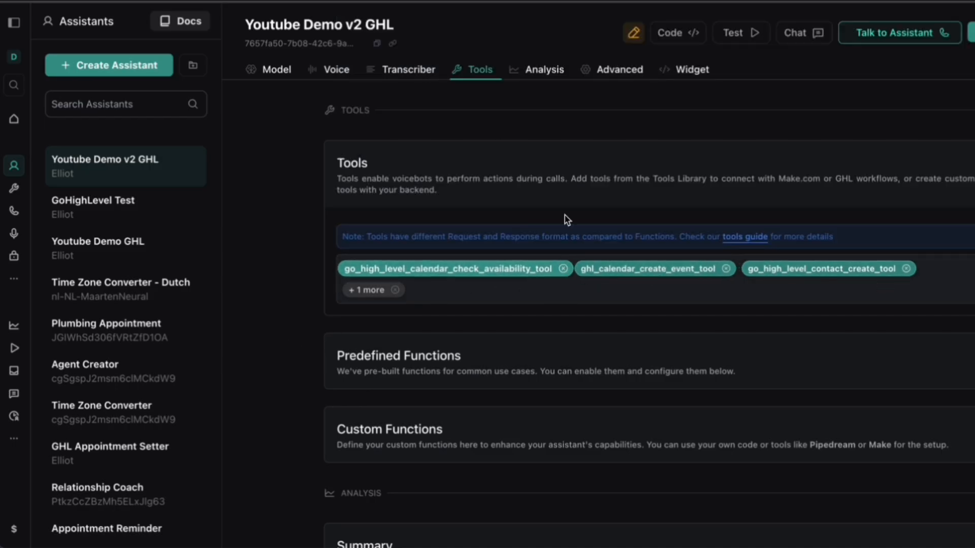
Step: Open the assistant's model settings at the first message and system prompt
left_click(271, 69)
scroll(286, 348, "down", 2)
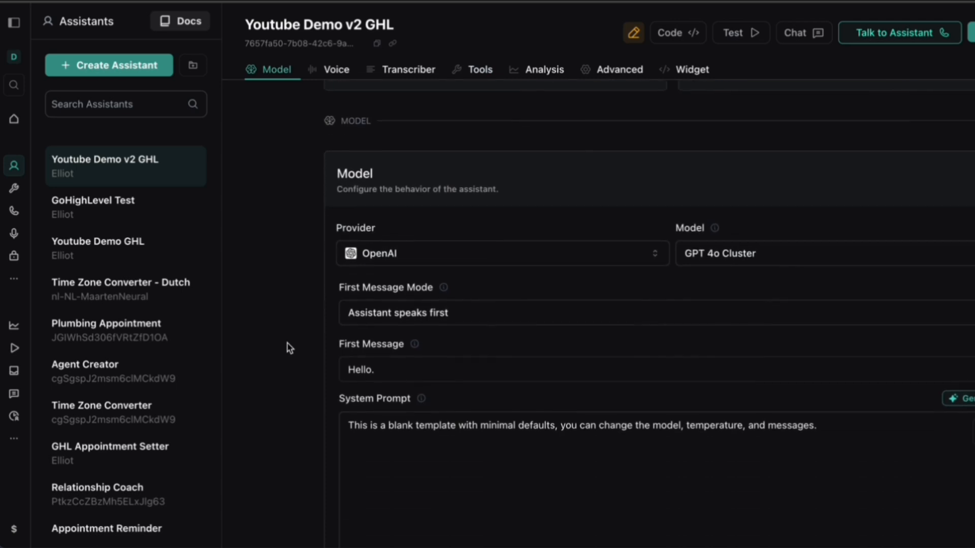
scroll(287, 347, "down", 2)
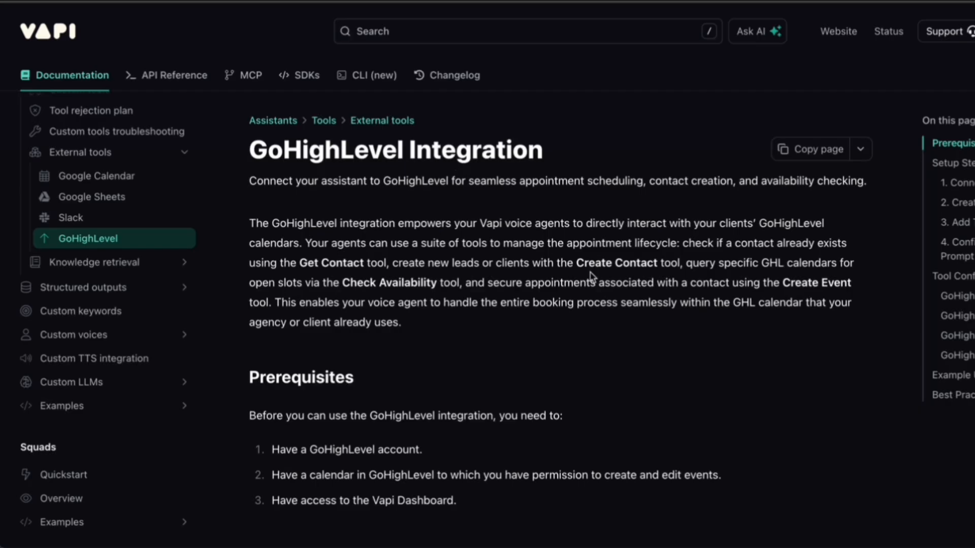
Step: Switch to Vapi's GoHighLevel Integration documentation and read the steps for adding tools and the fields each tool configuration uses
scroll(590, 275, "down", 20)
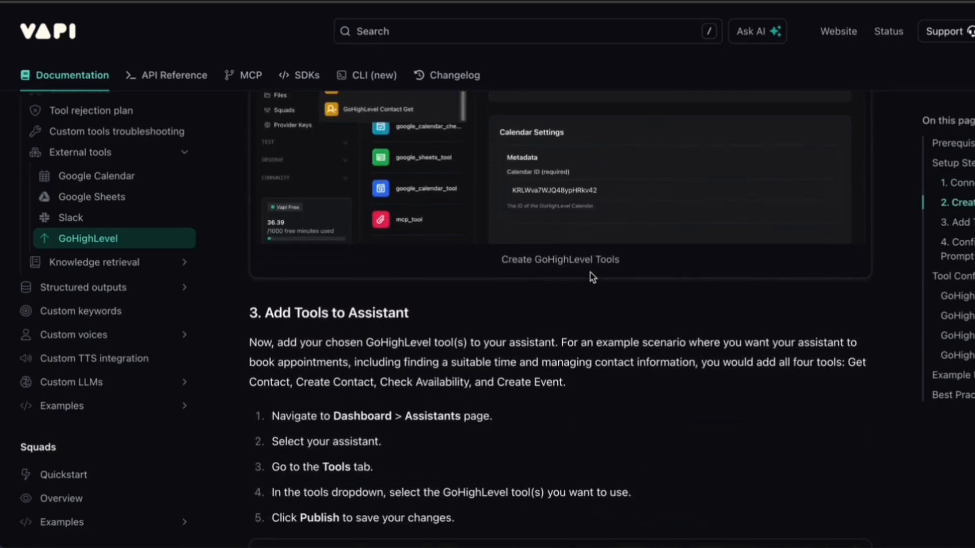
scroll(592, 276, "down", 1)
scroll(592, 277, "down", 3)
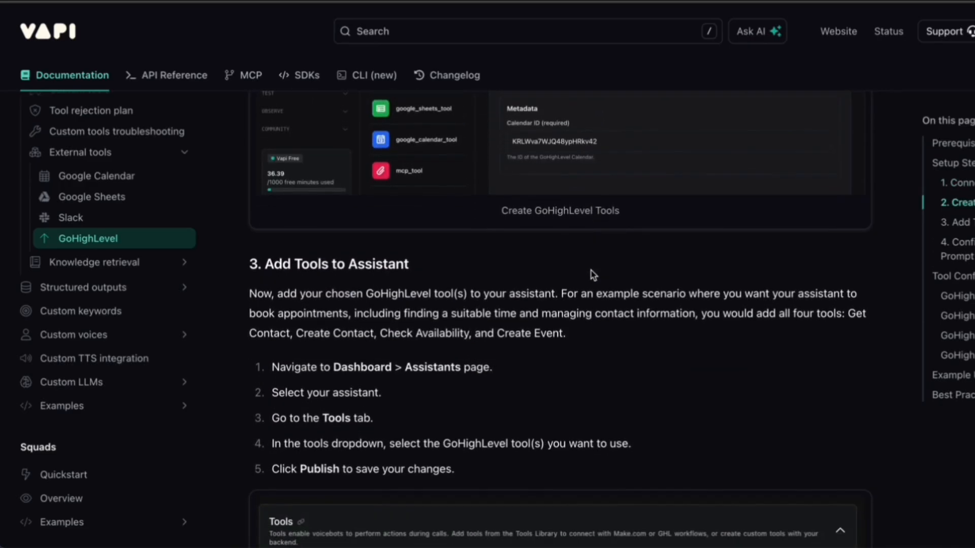
scroll(593, 275, "up", 15)
scroll(593, 275, "down", 15)
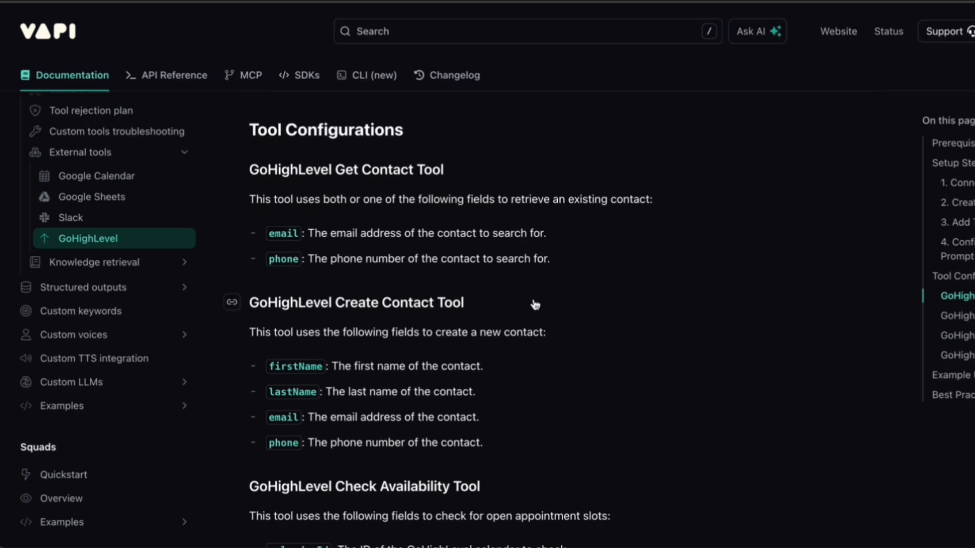
scroll(560, 331, "down", 3)
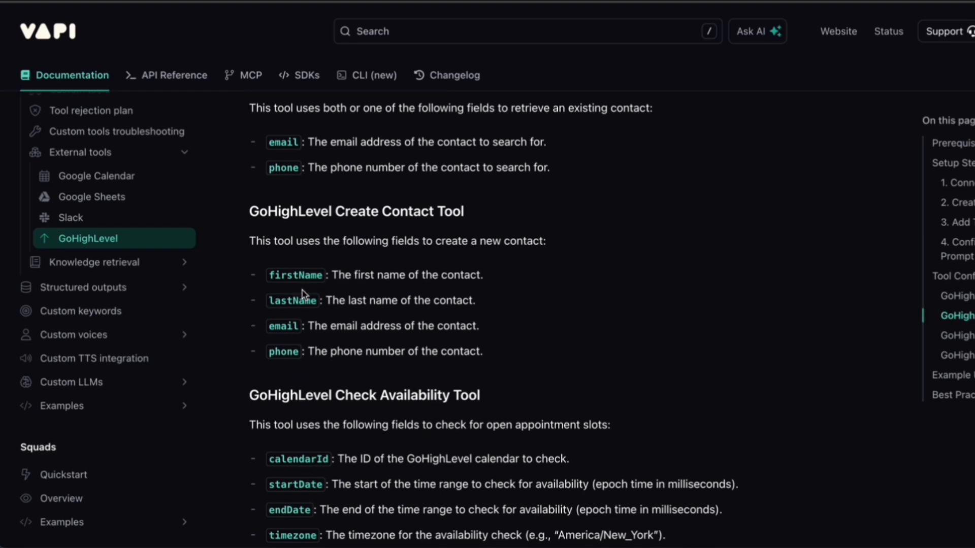
scroll(634, 406, "down", 6)
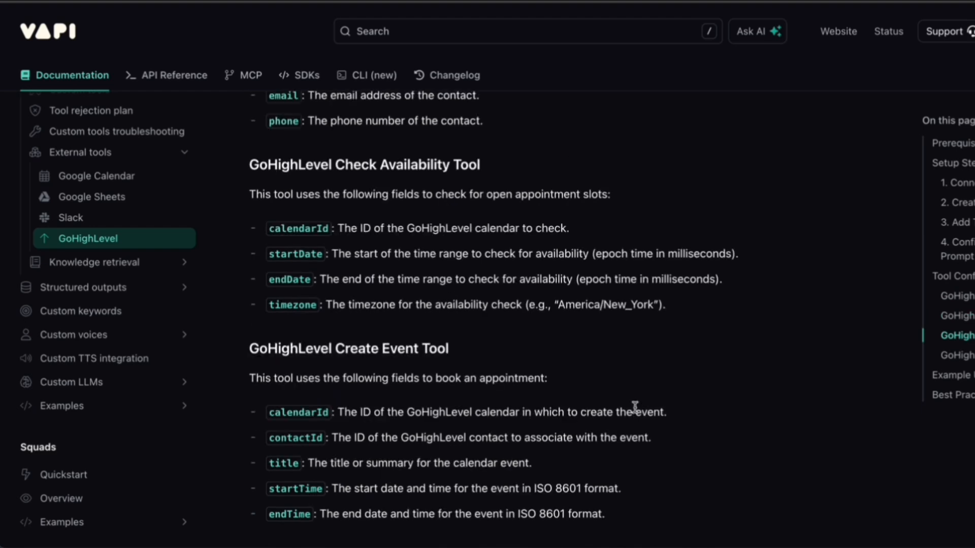
scroll(683, 420, "down", 2)
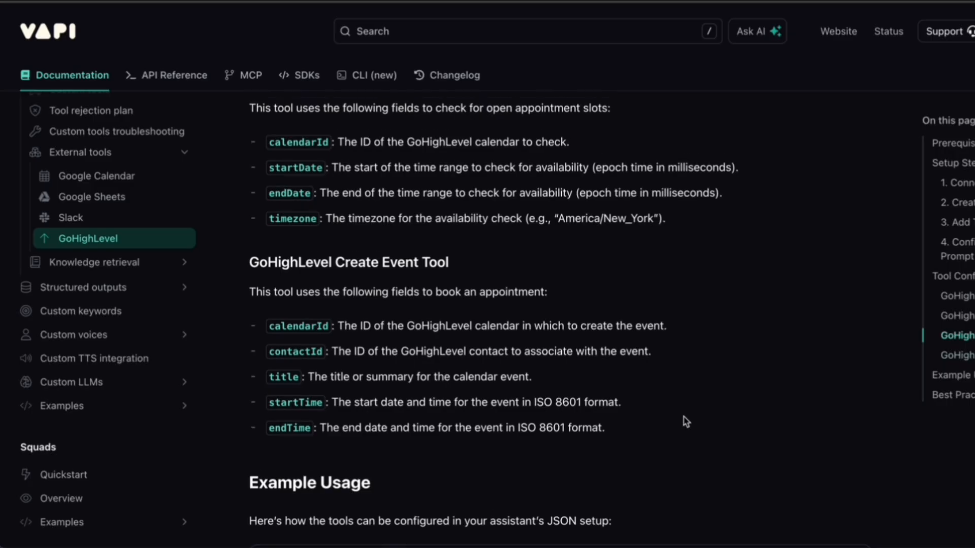
Step: Replace the assistant's blank-template system prompt with the example scheduling prompt copied from section 4 of the GoHighLevel documentation
scroll(692, 374, "up", 6)
scroll(693, 375, "up", 10)
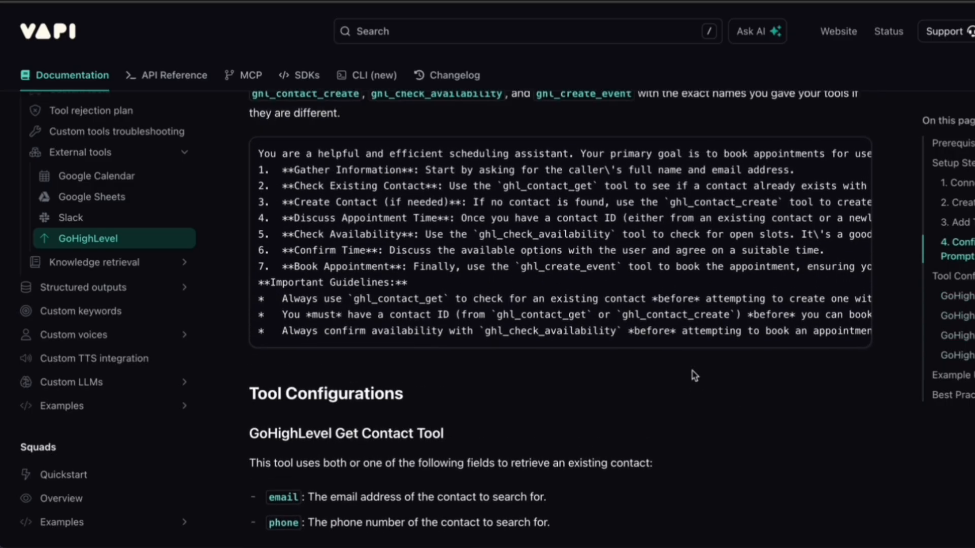
scroll(876, 190, "up", 1)
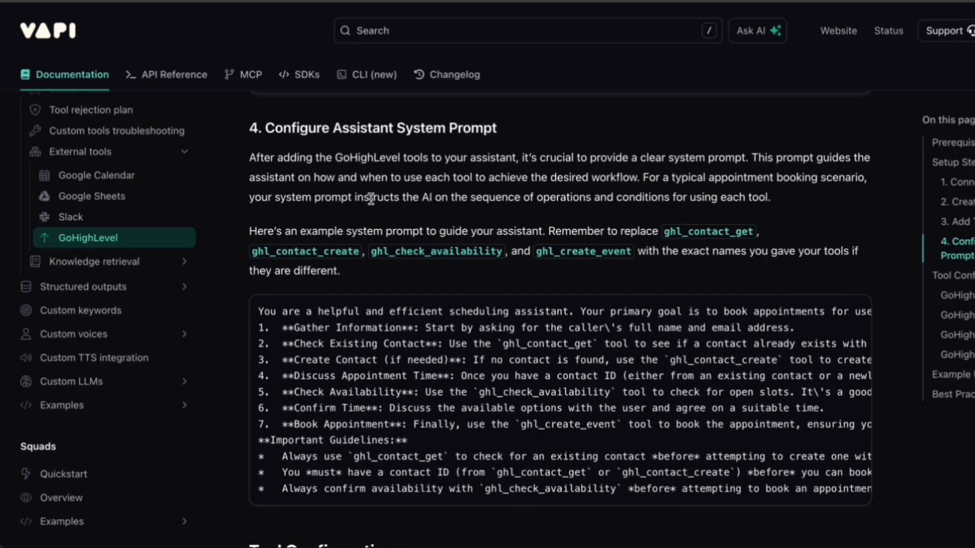
scroll(692, 374, "down", 5)
scroll(692, 374, "up", 5)
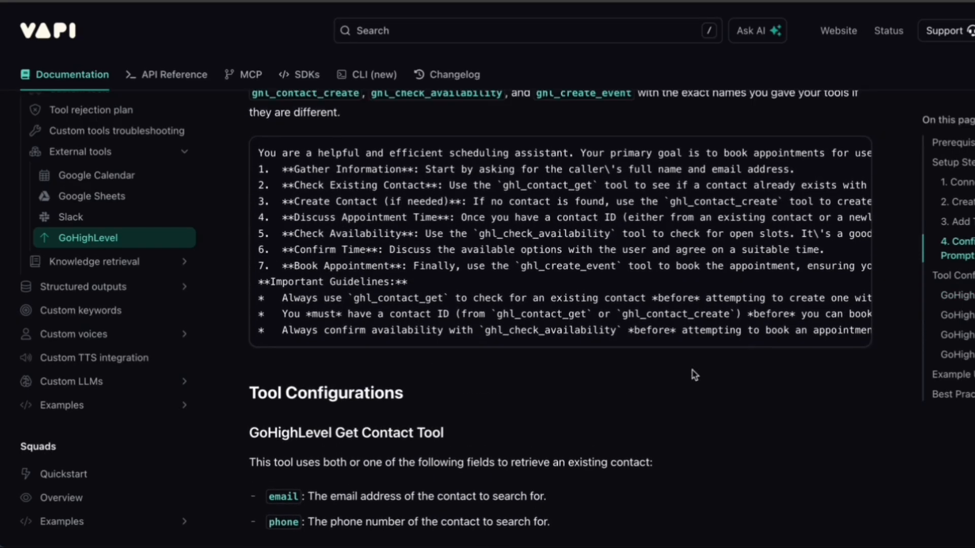
scroll(876, 189, "up", 1)
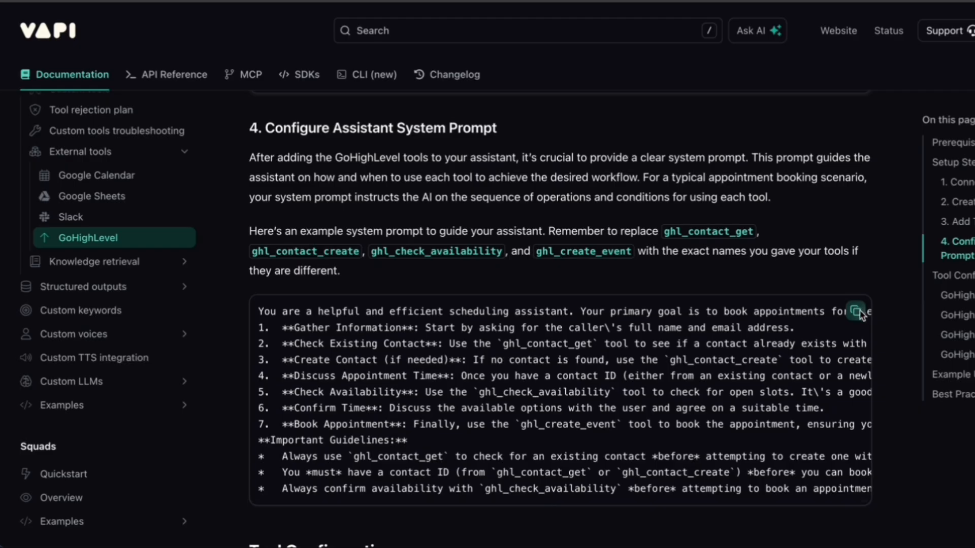
left_click(855, 311)
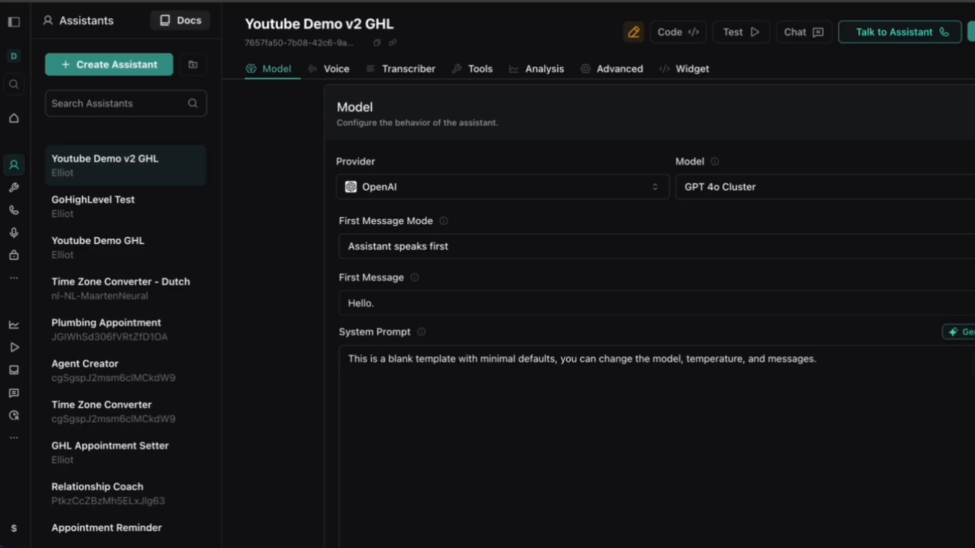
left_click(849, 404)
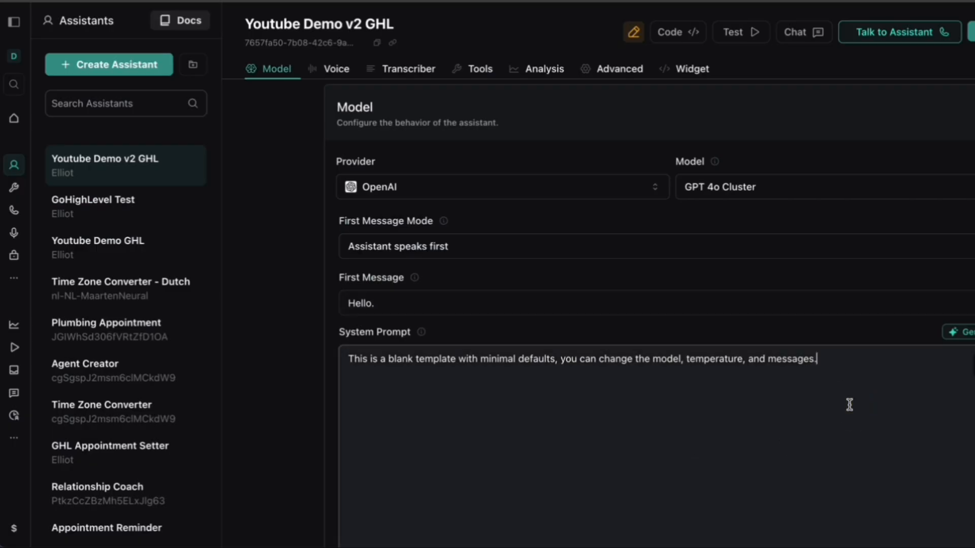
key("ctrl+a")
key("BackSpace")
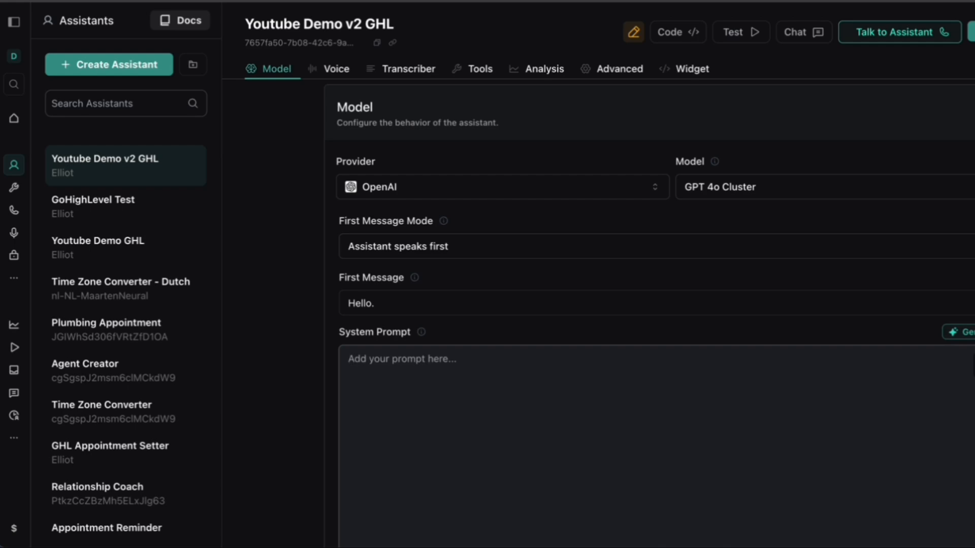
key("ctrl+v")
Step: Set the assistant's first message to "Hi how can I help you?"
triple_click(310, 144)
type("Hi ")
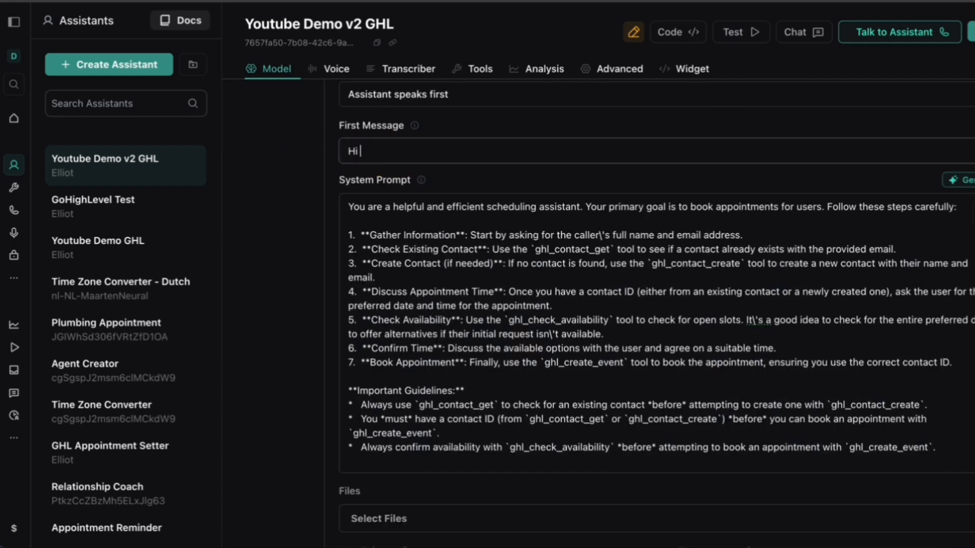
type("how can I help you?")
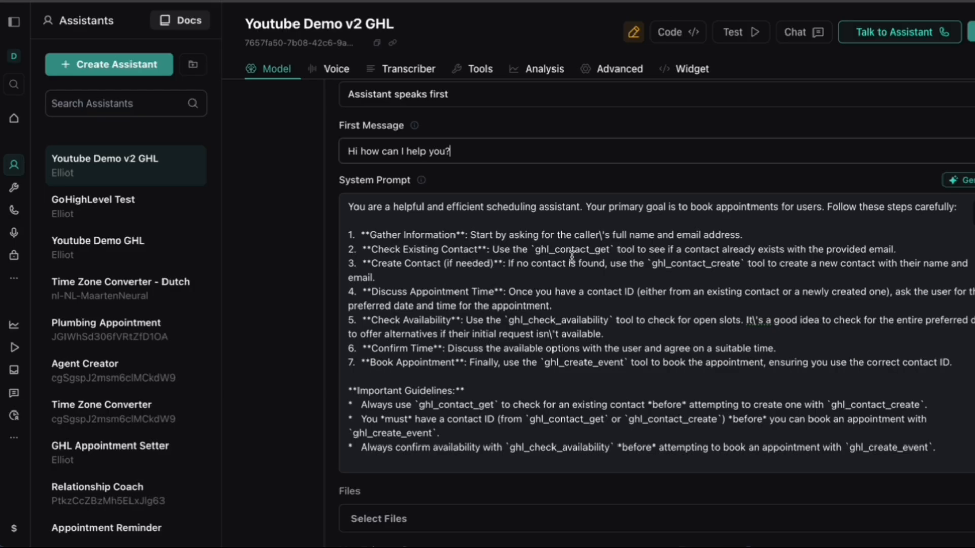
Step: Review the contact get, contact create, check availability and create event tool references in the system prompt, and publish the assistant
left_click(555, 249)
left_click_drag(555, 249, 610, 249)
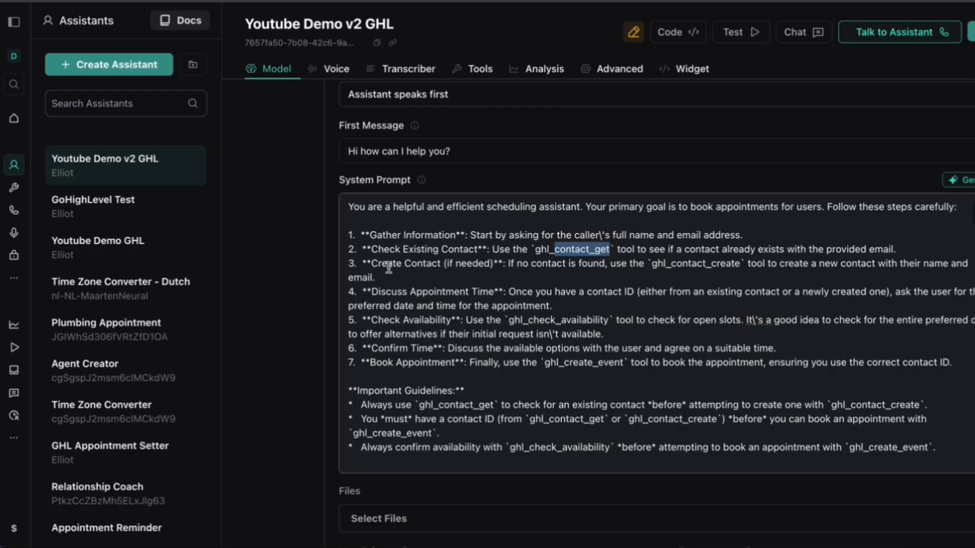
left_click(672, 262)
left_click_drag(672, 263, 741, 260)
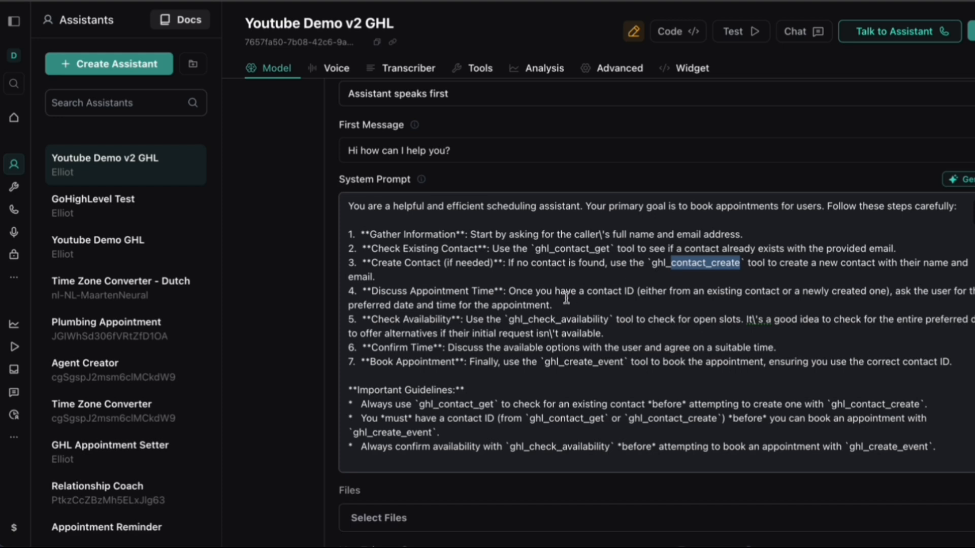
left_click(496, 339)
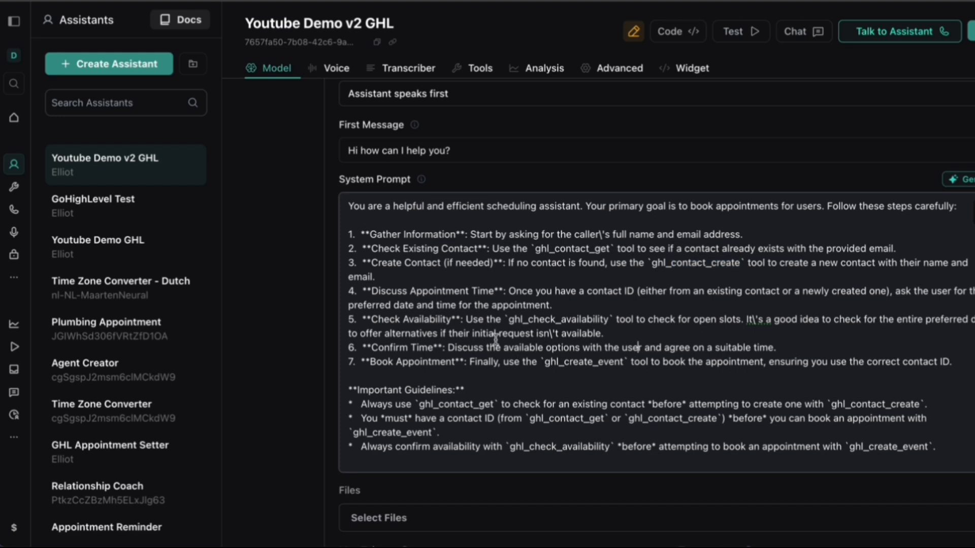
left_click_drag(509, 319, 608, 319)
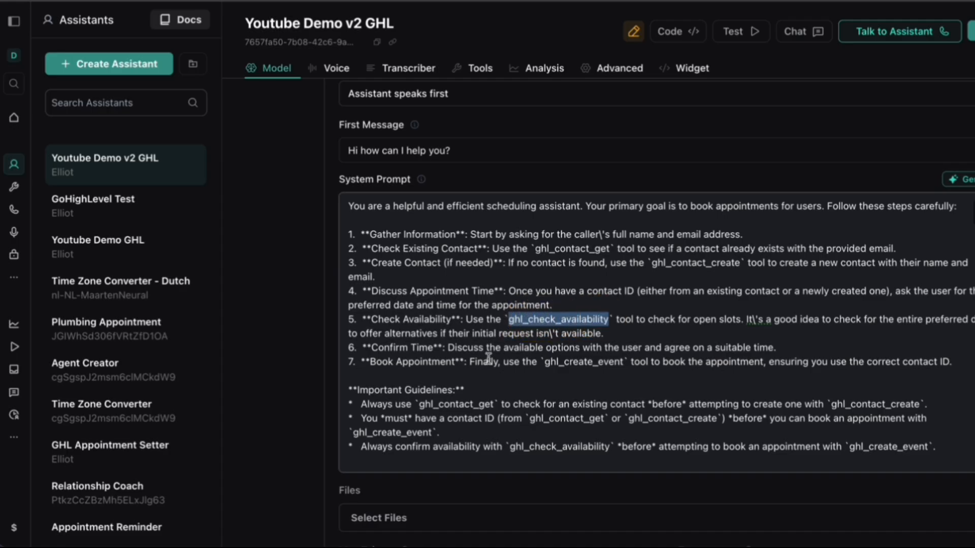
left_click_drag(544, 361, 624, 362)
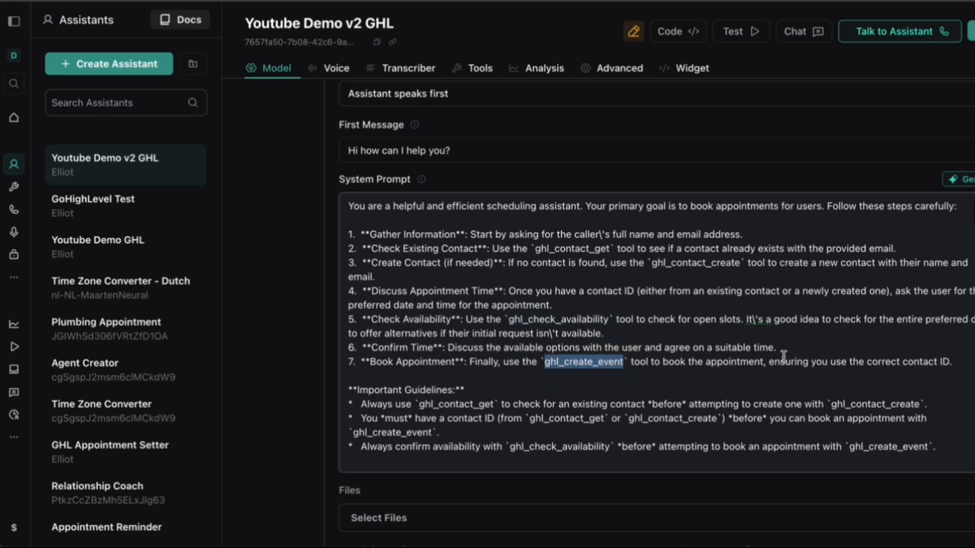
scroll(784, 357, "down", 1)
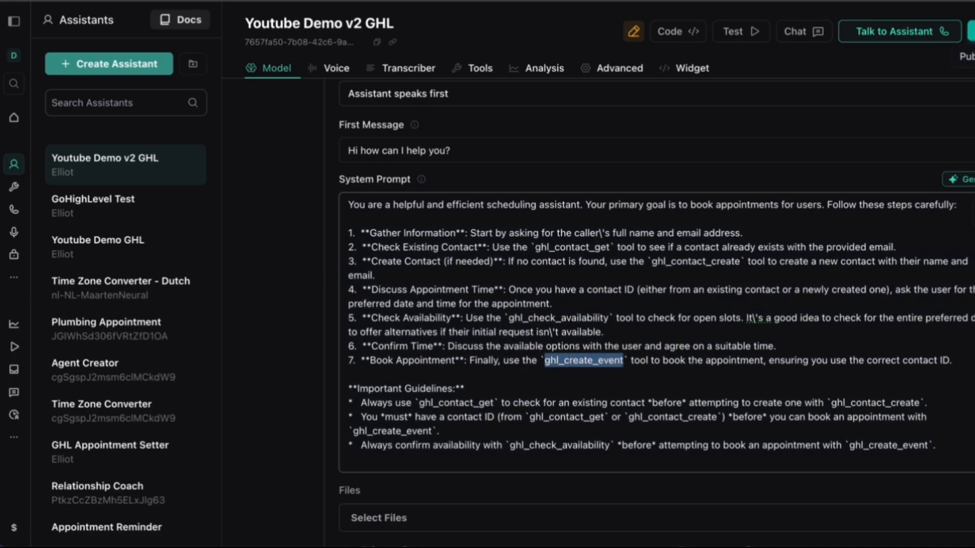
left_click(972, 31)
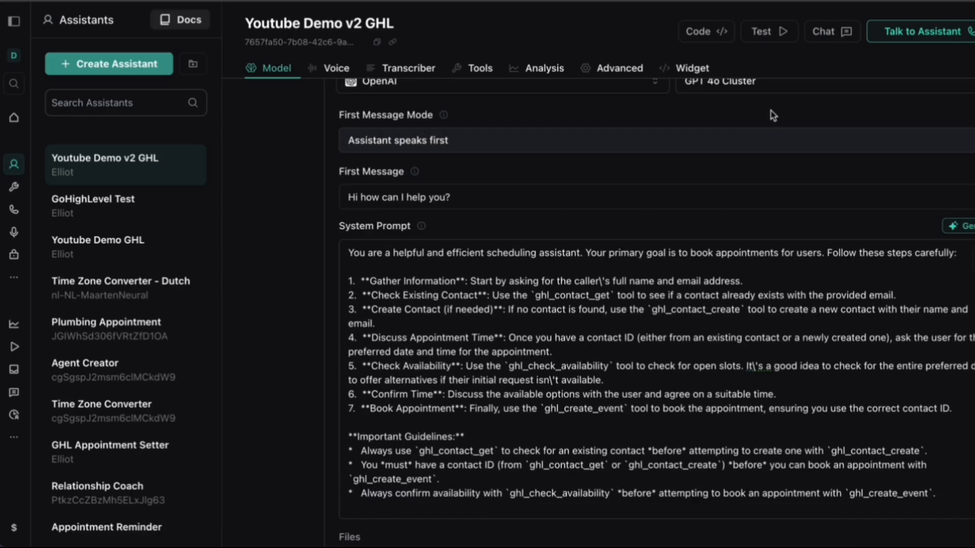
Step: Hold a test voice call with the assistant to book an appointment, and review the tool calls in its transcript
left_click(908, 31)
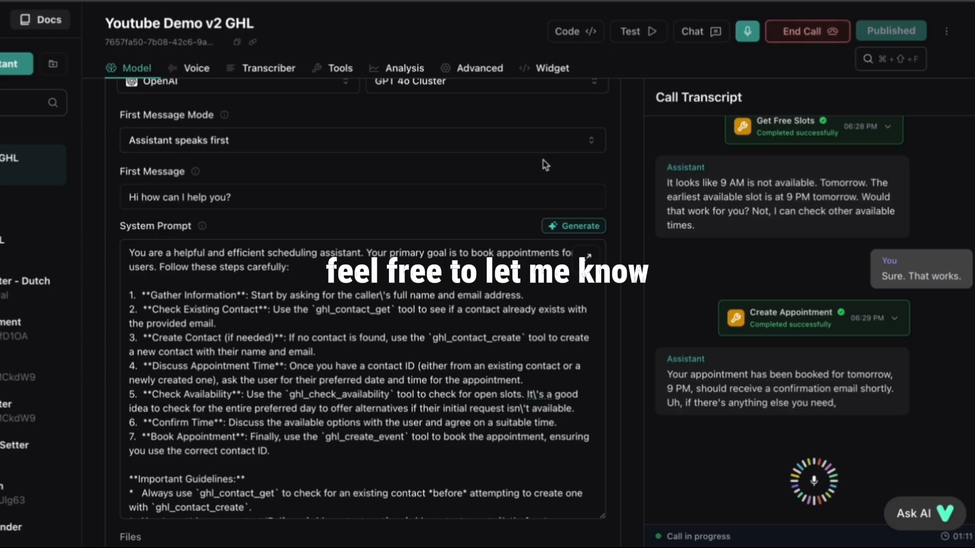
left_click(794, 32)
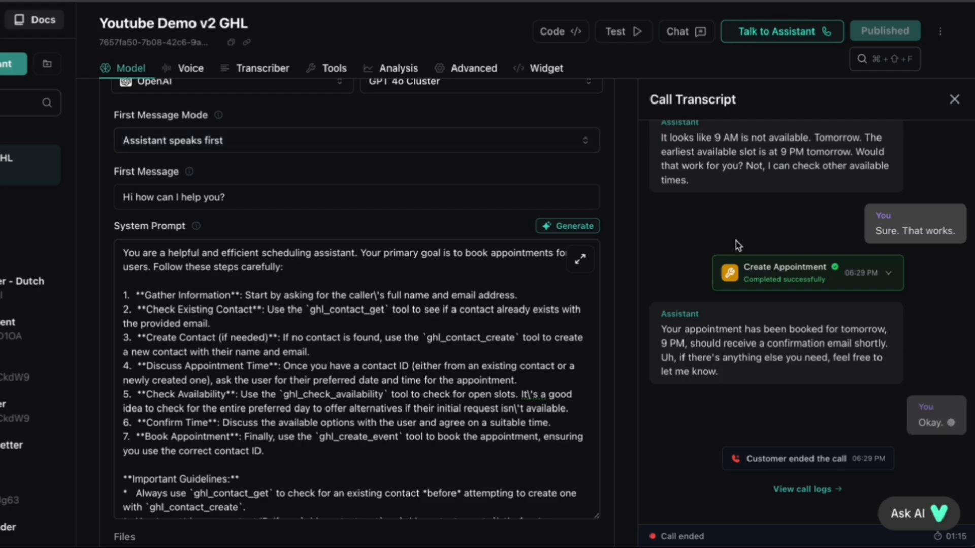
scroll(733, 238, "up", 10)
scroll(736, 241, "down", 3)
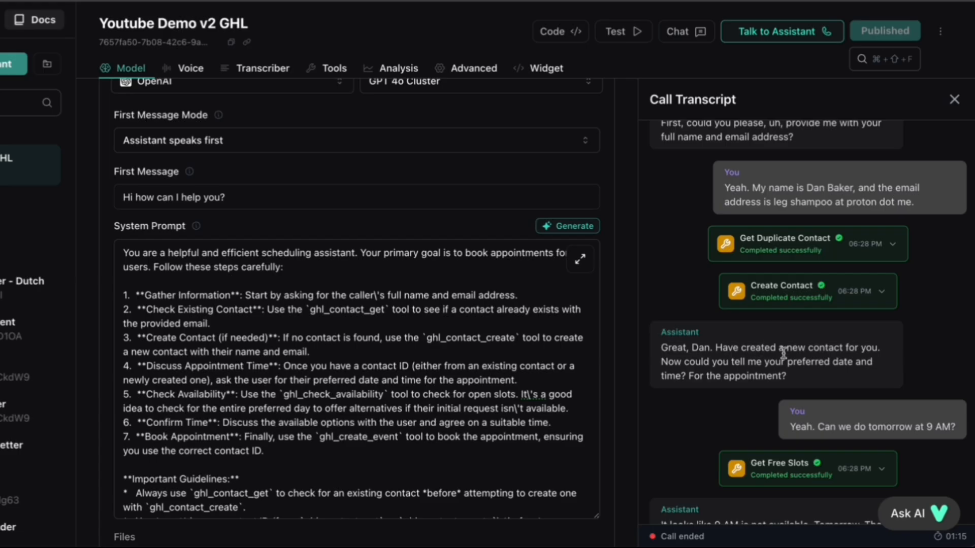
scroll(785, 352, "down", 1)
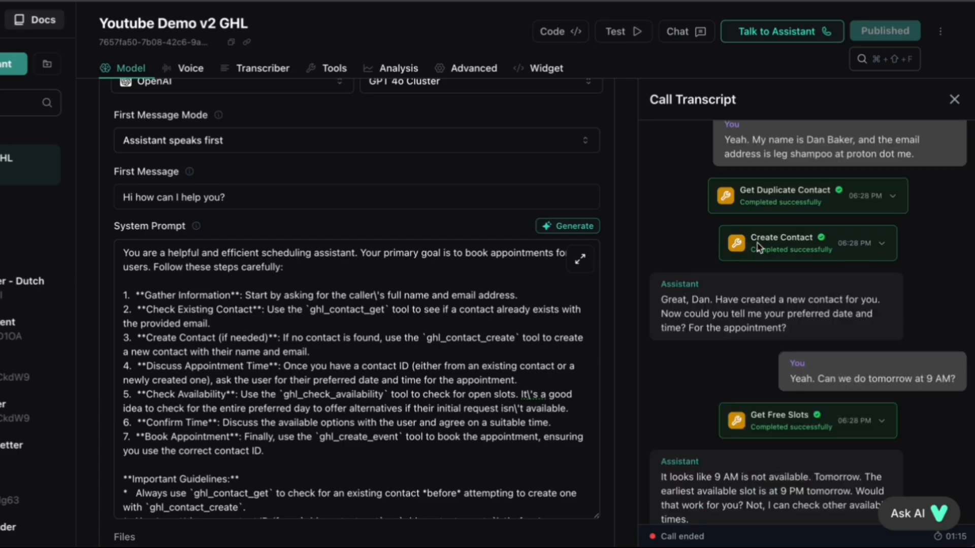
scroll(802, 254, "down", 5)
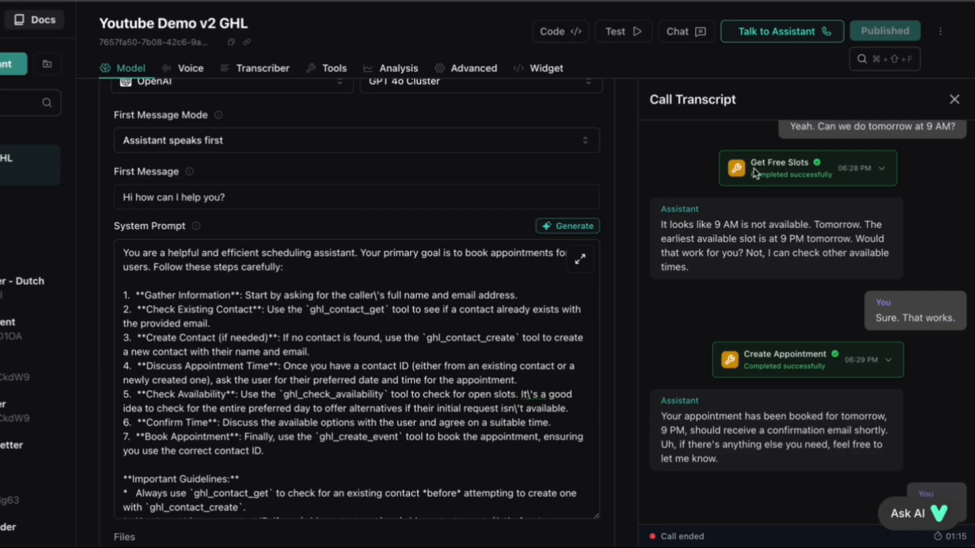
scroll(781, 293, "down", 2)
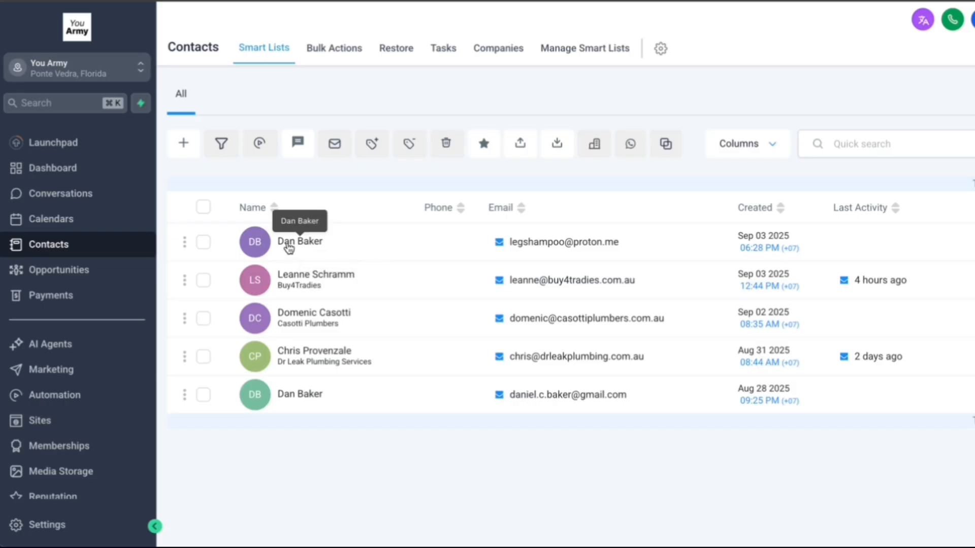
Step: Check the test booking in GoHighLevel's newest contact record and calendar, and in the Proton Mail inbox
left_click(287, 246)
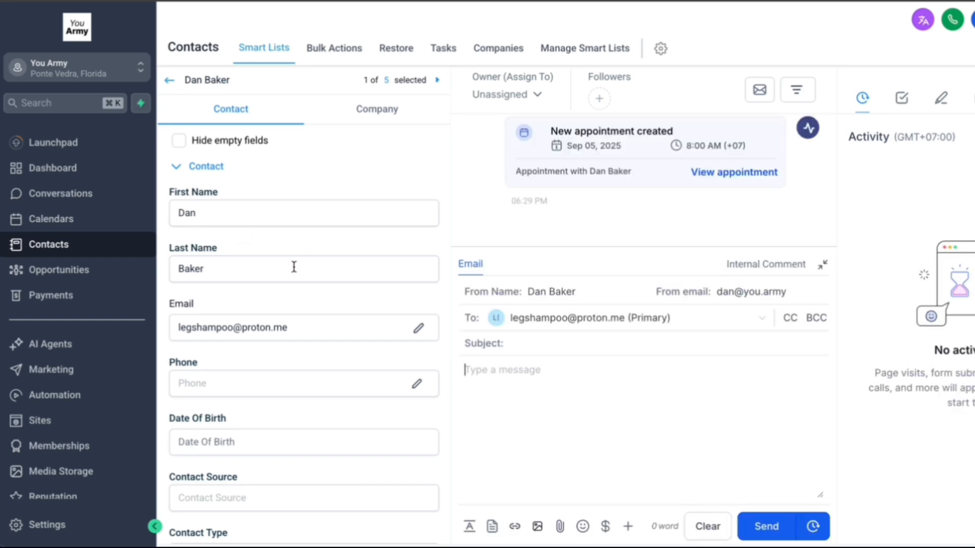
scroll(294, 267, "down", 1)
scroll(301, 294, "up", 1)
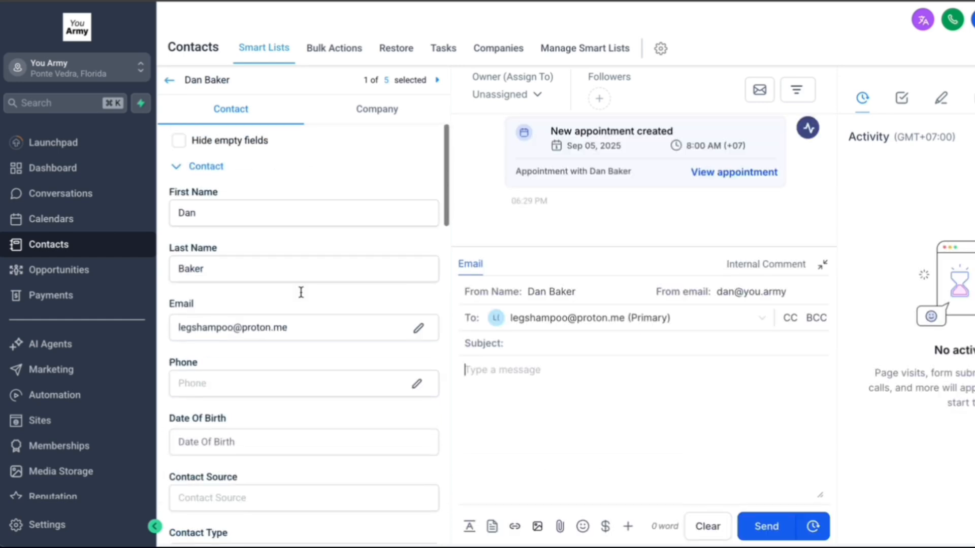
left_click(58, 222)
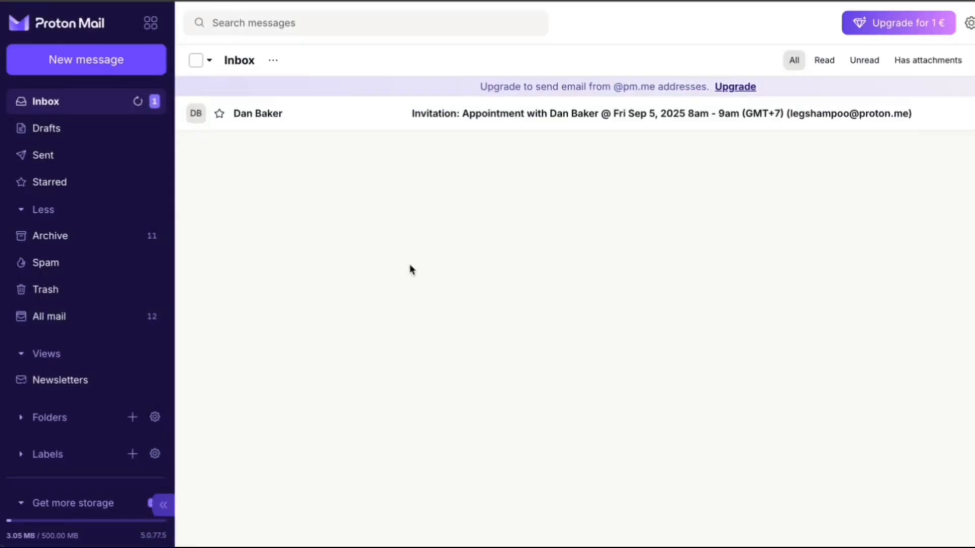
mouse_move(268, 115)
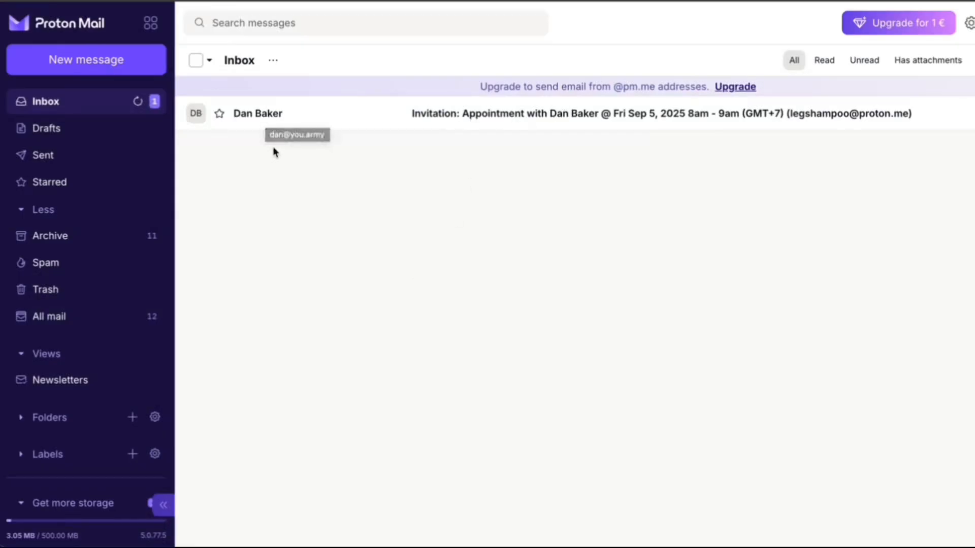
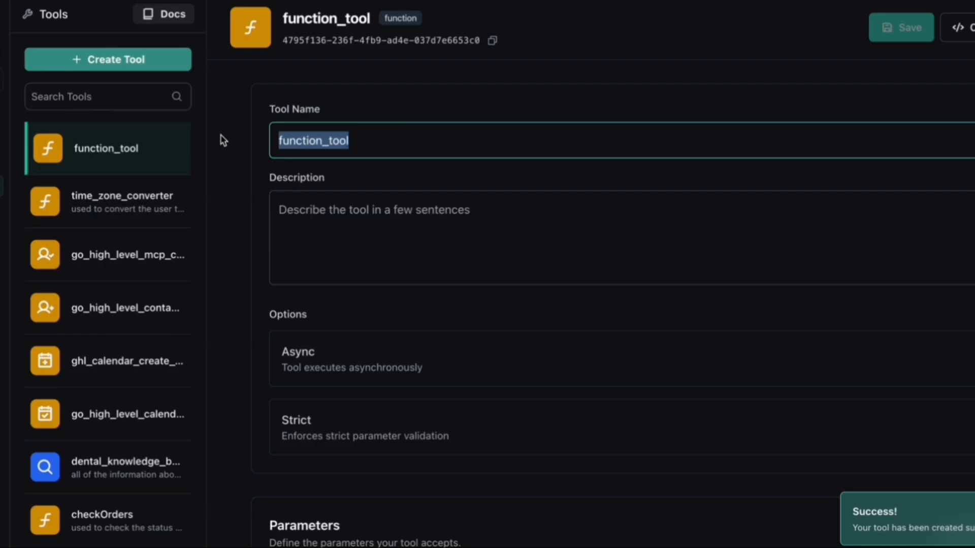
Step: Name the new Vapi function tool yt_timezone_converter and describe it as "converts the timezone"
type("yt_")
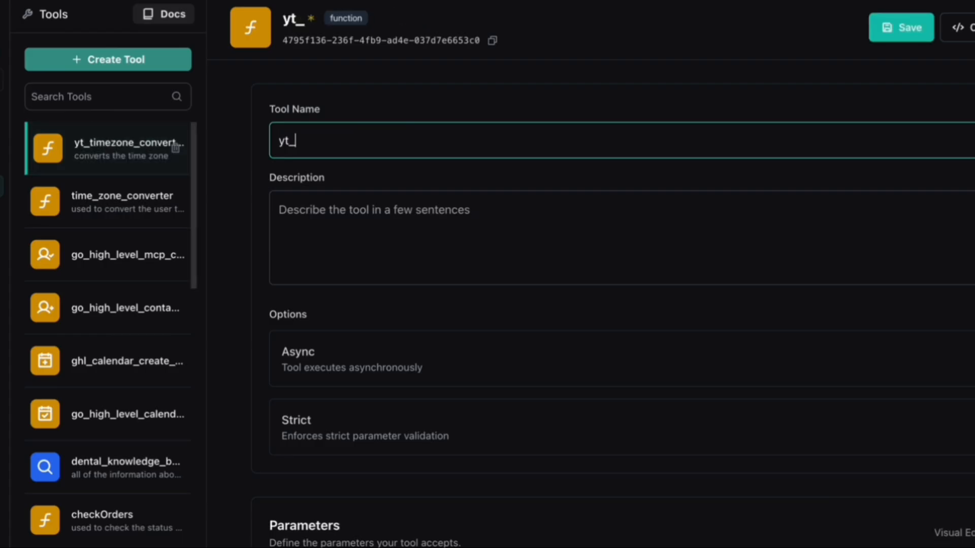
type("timezone")
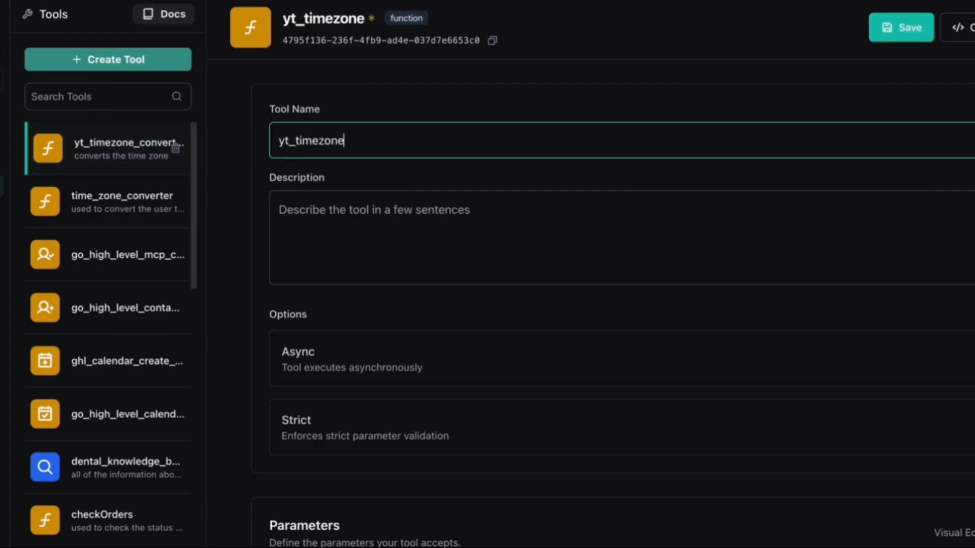
type("_converter")
key("Tab")
type("conve")
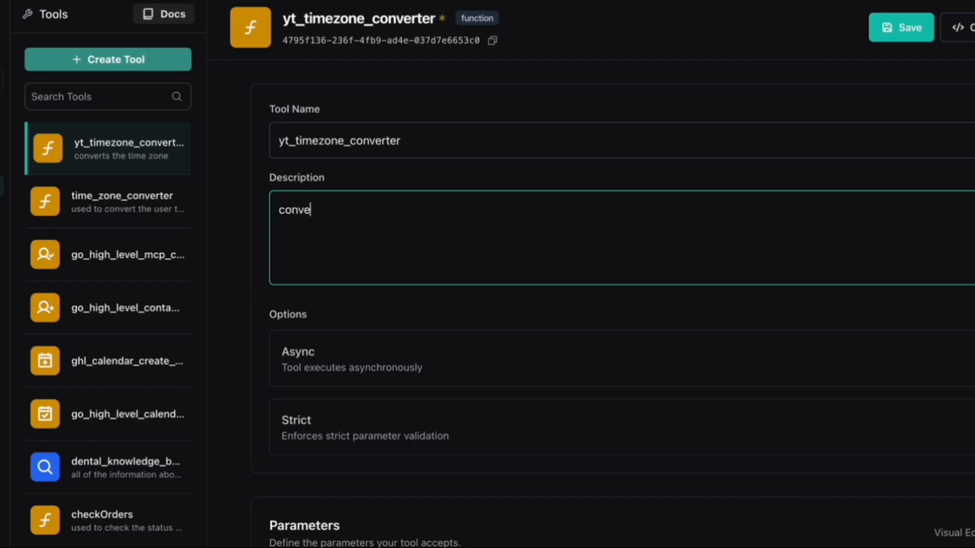
type("rts the time zone")
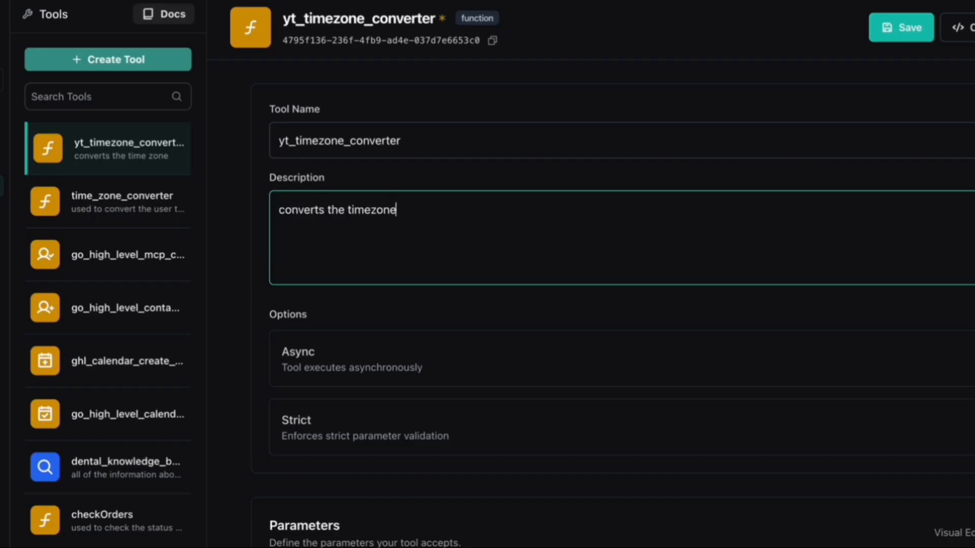
Step: Add a string property named user_time to the timezone converter tool's parameters
scroll(948, 238, "down", 5)
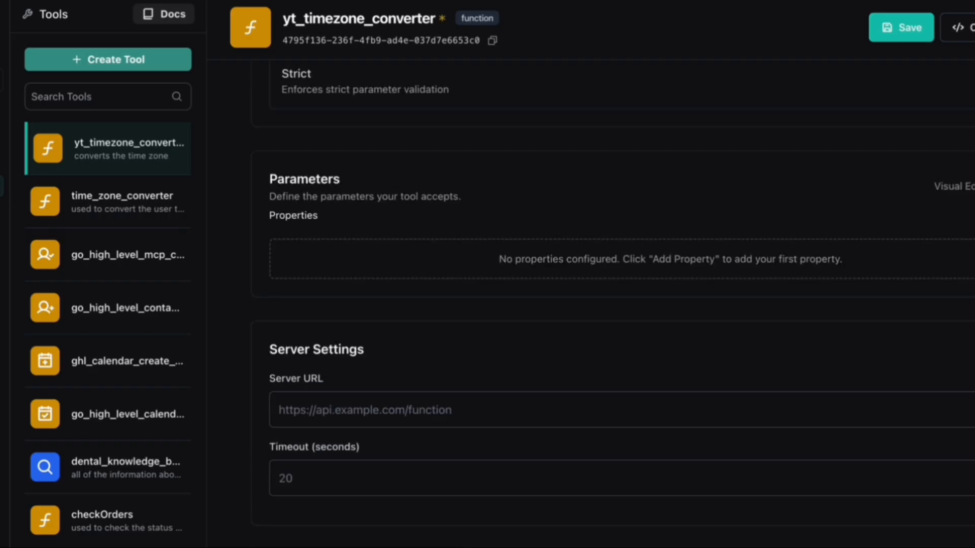
left_click(972, 215)
left_click(364, 264)
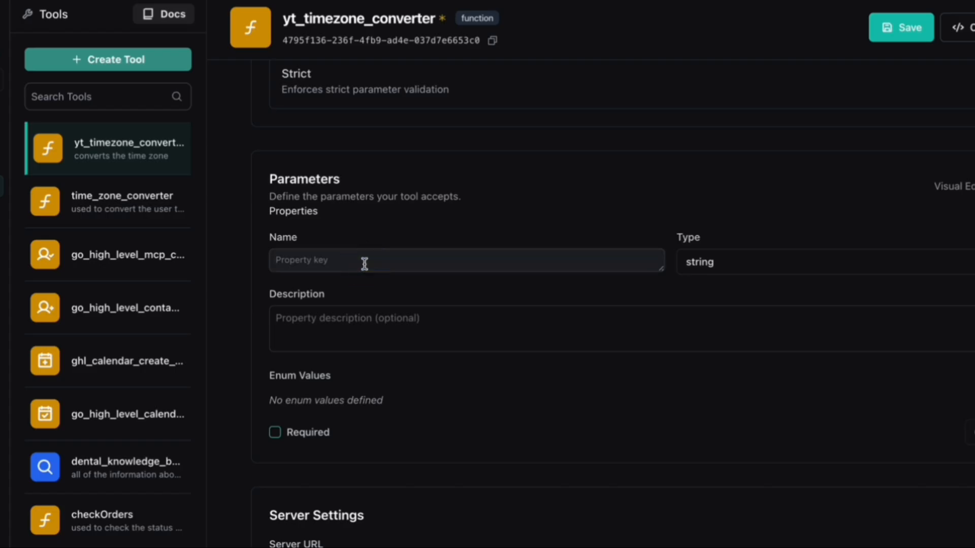
type("user_time")
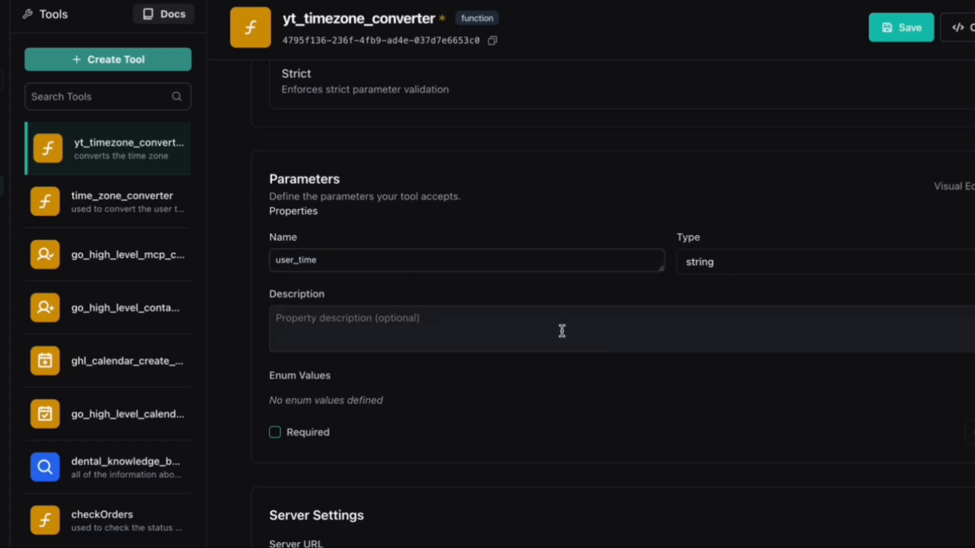
left_click(972, 433)
Step: Add a second string property named user_timezone with the description "the timezone of the user"
scroll(459, 292, "down", 1)
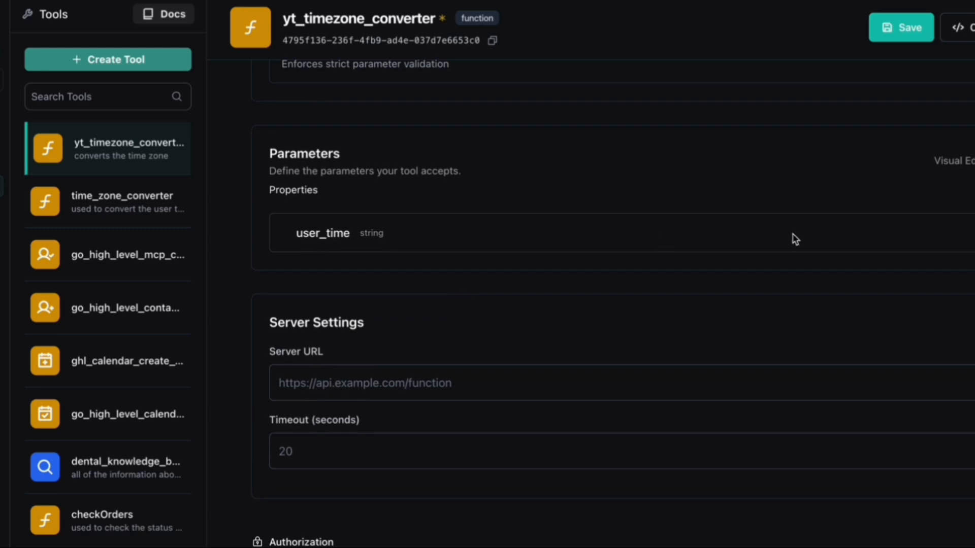
left_click(970, 233)
left_click(322, 279)
type("user")
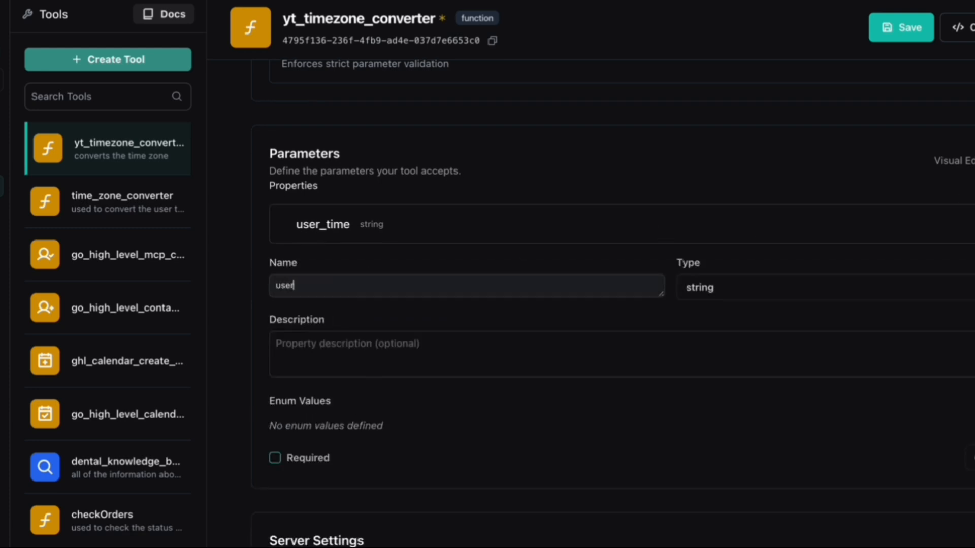
type("_timezone")
left_click(513, 344)
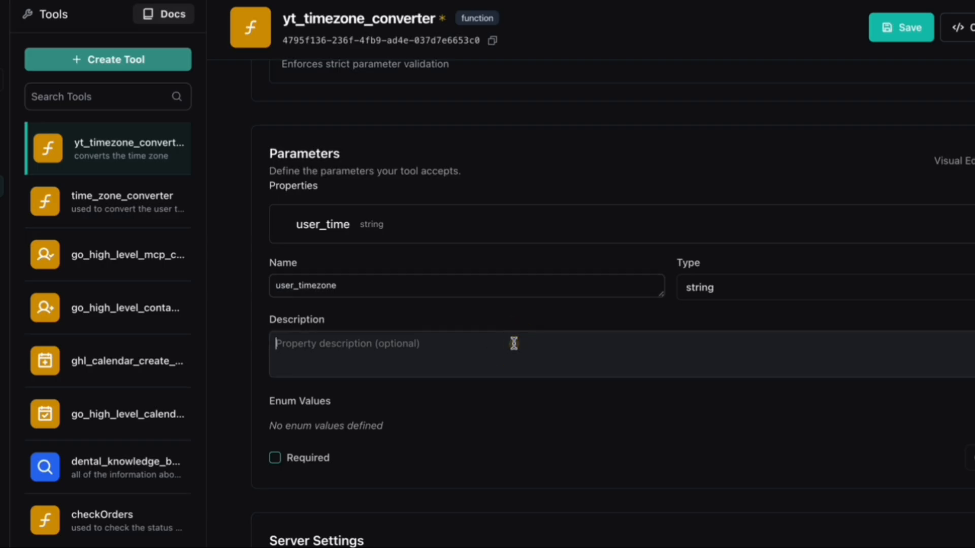
type("the t")
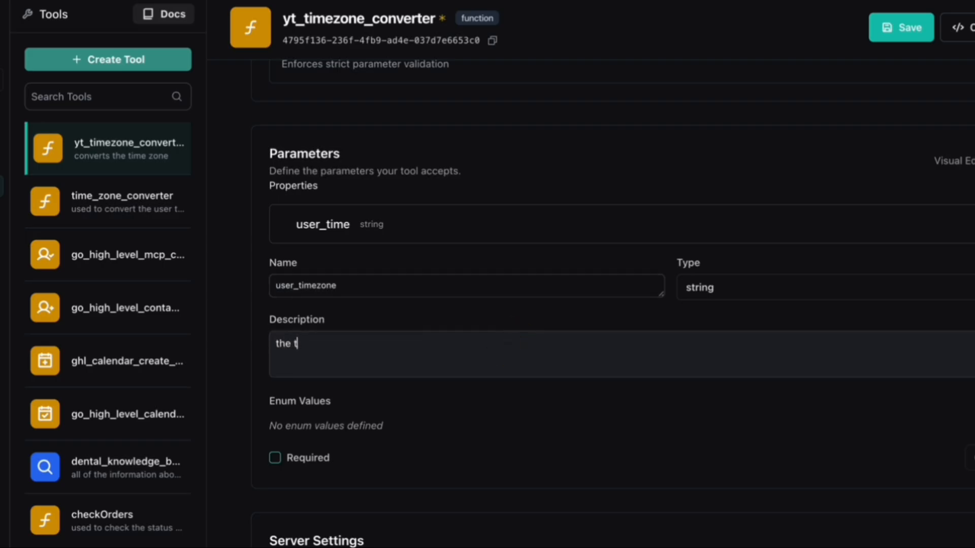
type("imezone of the user")
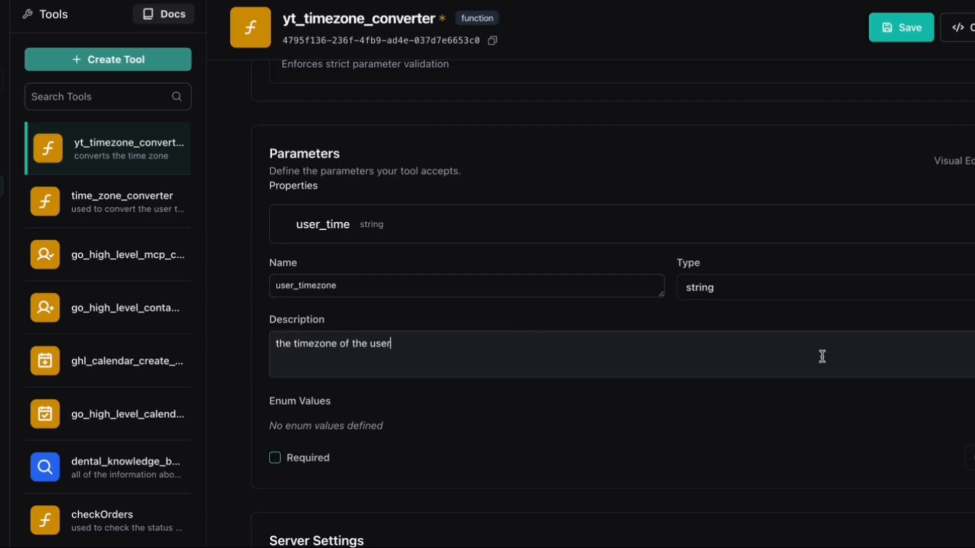
left_click(971, 458)
Step: Copy the test URL from the n8n Webhook node into the tool's server URL, and save the tool
scroll(792, 394, "down", 1)
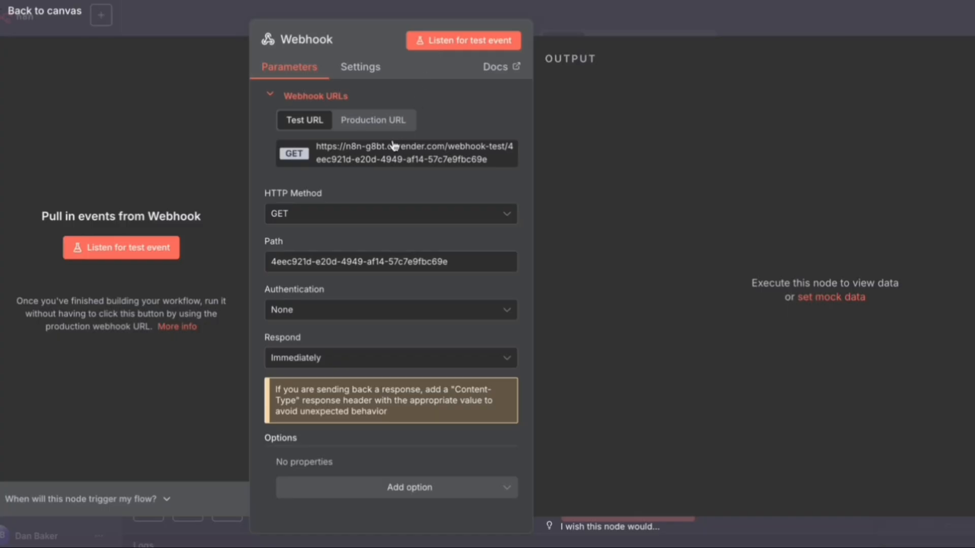
left_click(394, 152)
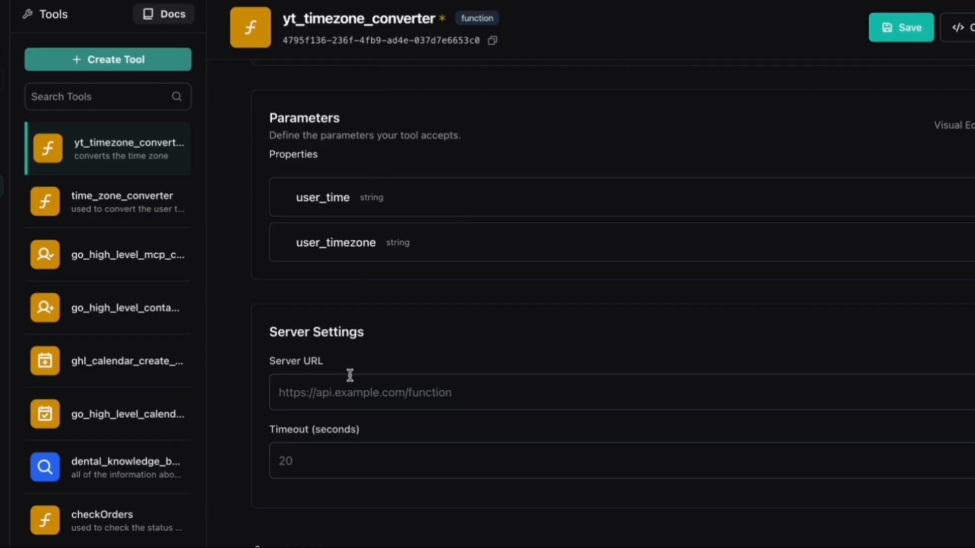
left_click(359, 393)
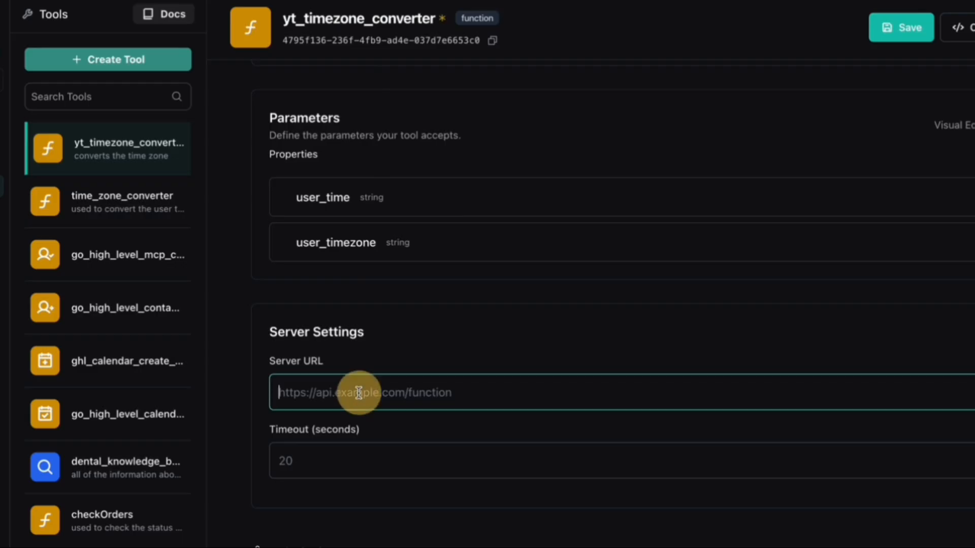
key("ctrl+v")
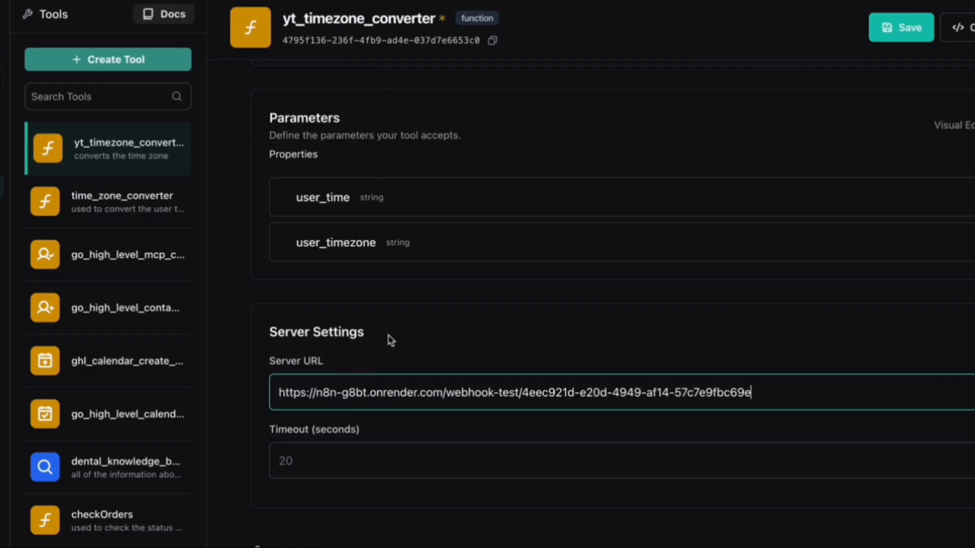
scroll(487, 340, "down", 3)
left_click(897, 32)
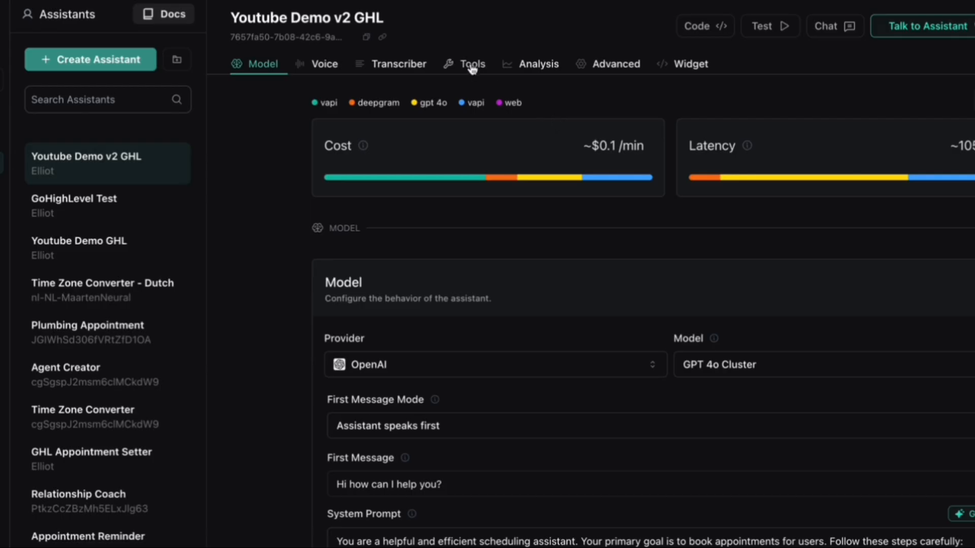
Step: Attach the yt_timezone_converter tool to the Youtube Demo v2 GHL assistant
left_click(472, 68)
left_click(609, 216)
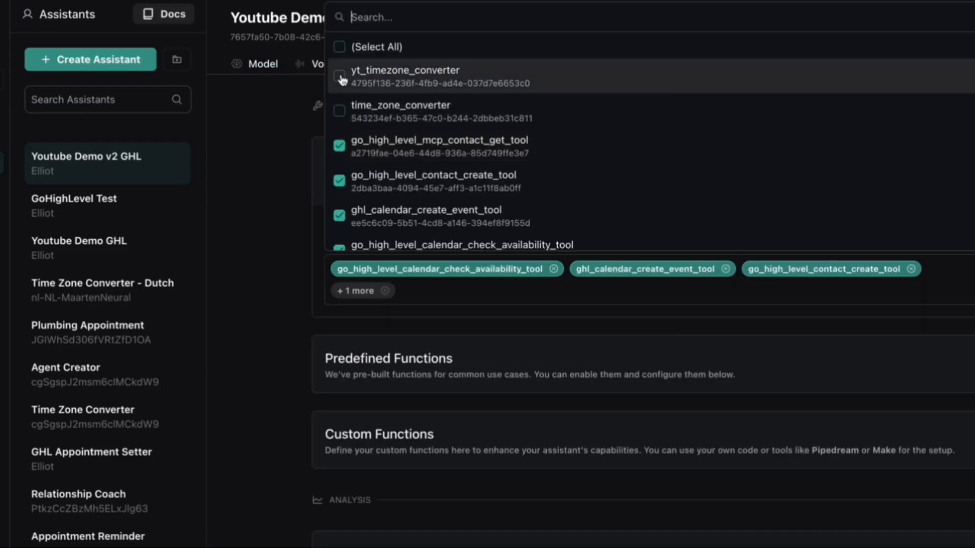
left_click(339, 77)
left_click(249, 249)
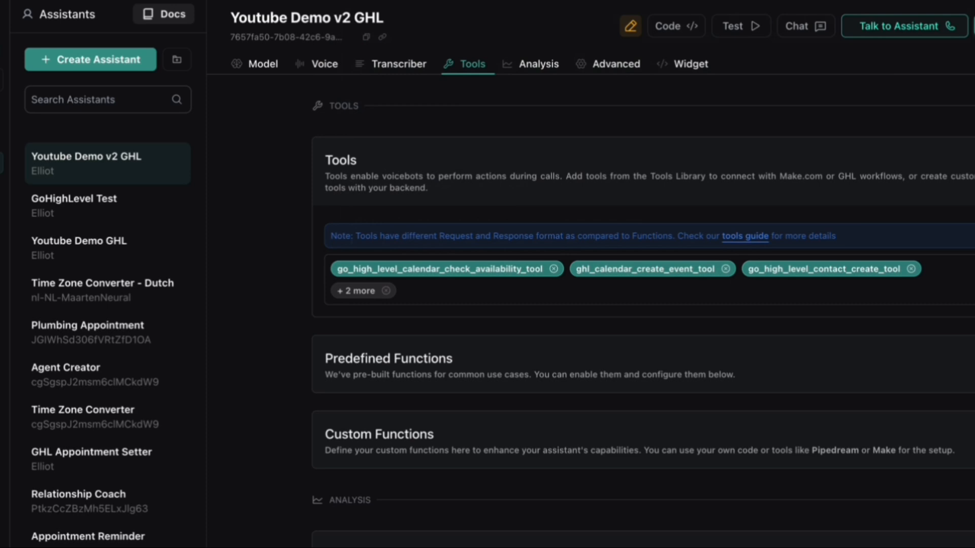
Step: Add system prompt line 4.0: "Ask for the user's location, in order to get the timezone, as well as the time they would like to book"
scroll(294, 394, "up", 5)
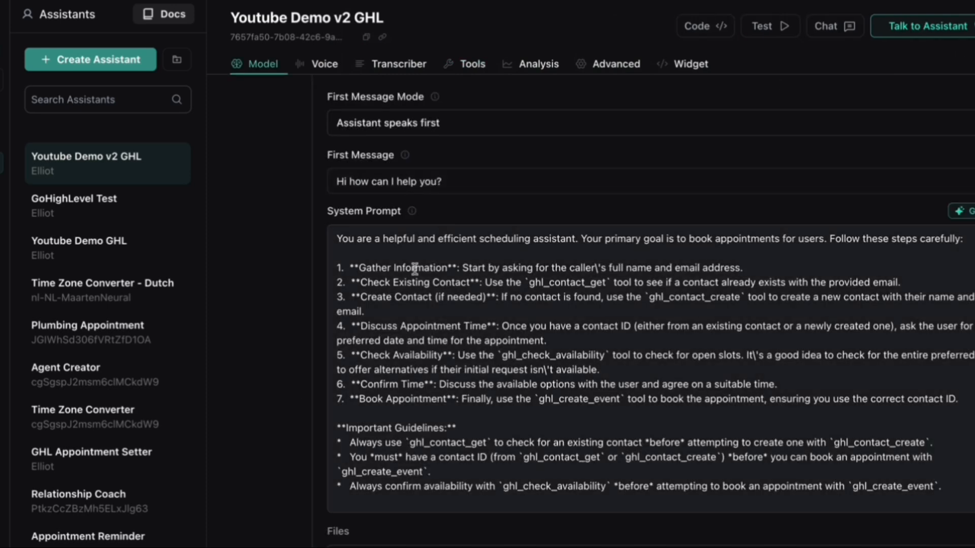
left_click(441, 313)
key("Return")
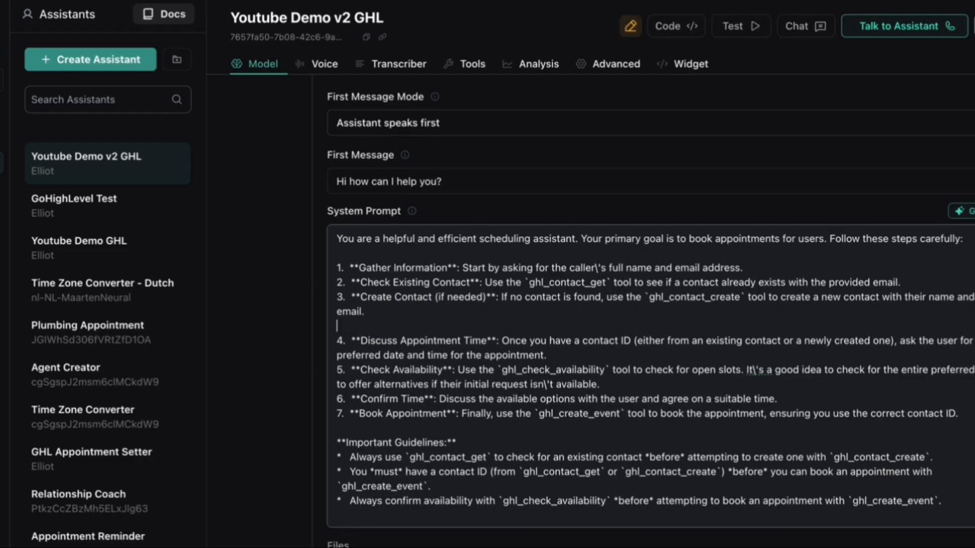
type("4.0")
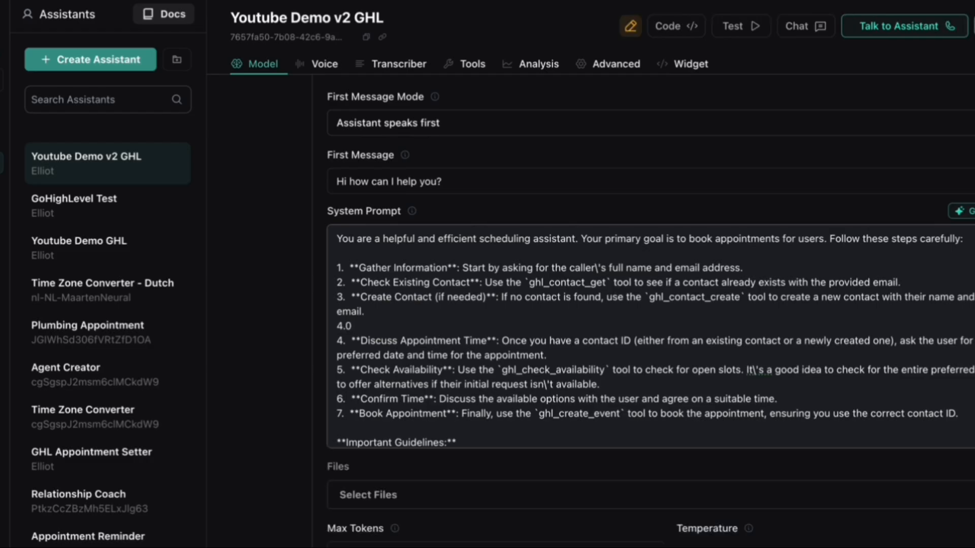
type(" Ask for the user's lo")
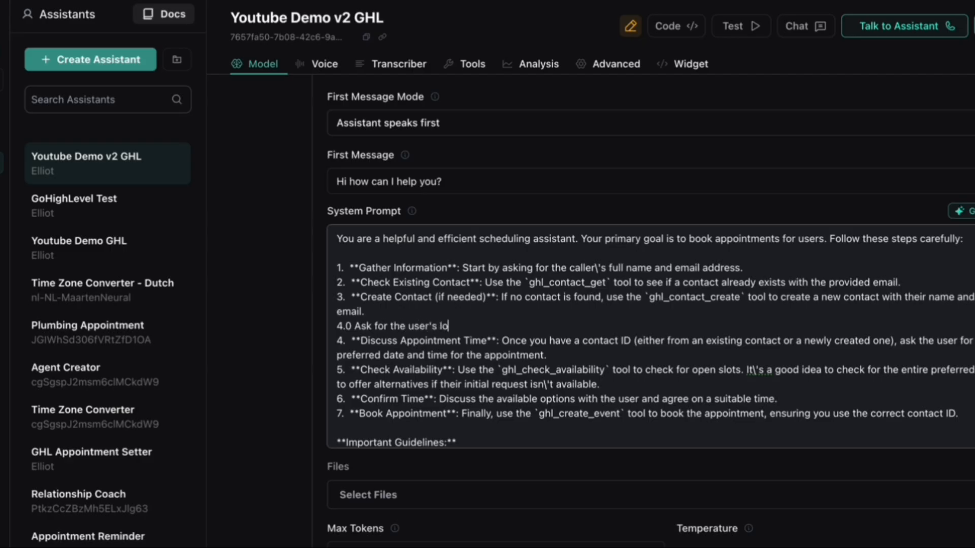
type("cation, in order ")
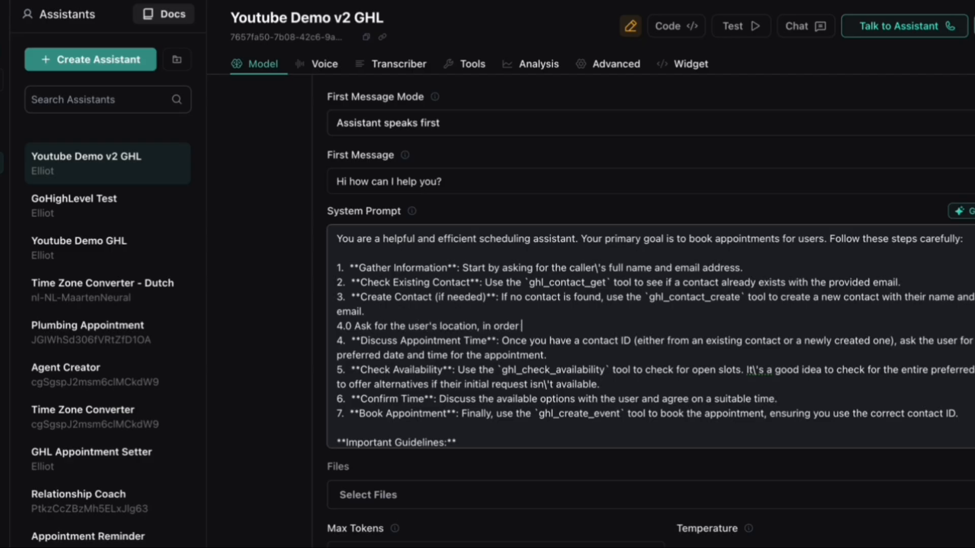
type("to get the timeo")
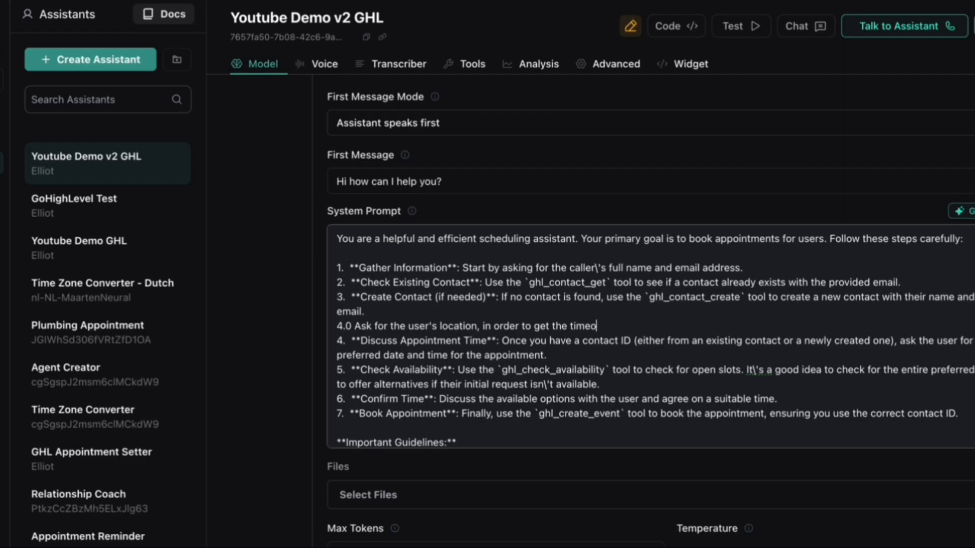
key("BackSpace")
type("zone, as well as the")
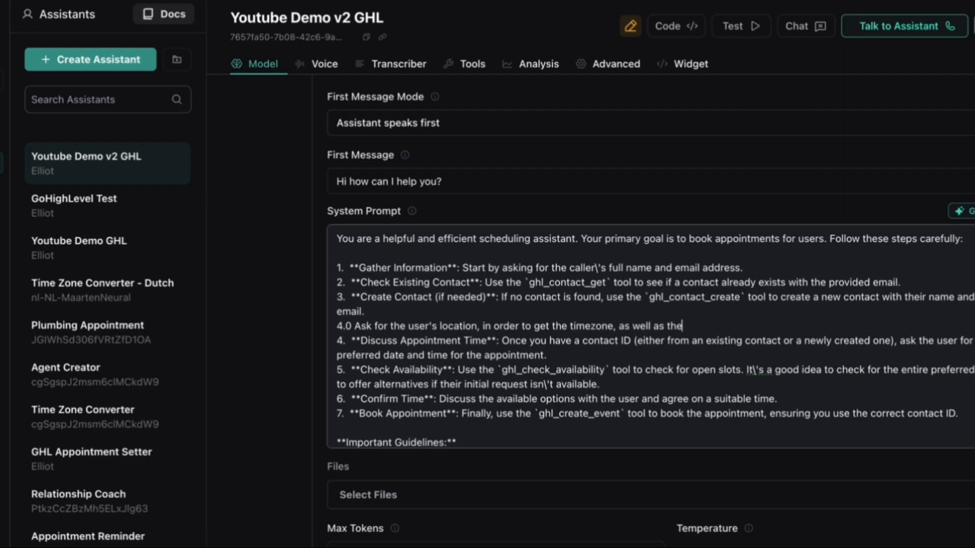
type(" time they would")
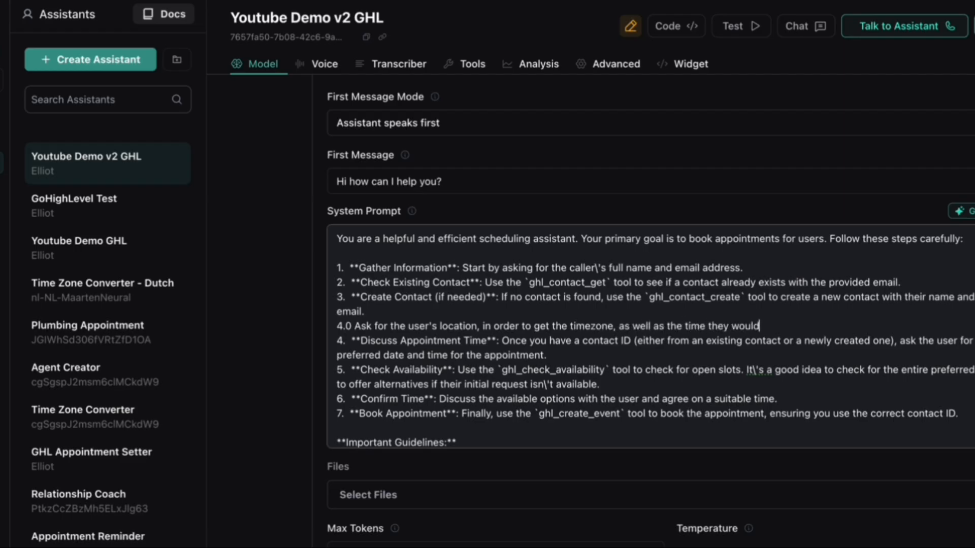
type(" like to book")
Step: Add system prompt line 4.1: "use the `yt_timezone_converter` tool to convert the time to UTC"
key("Return")
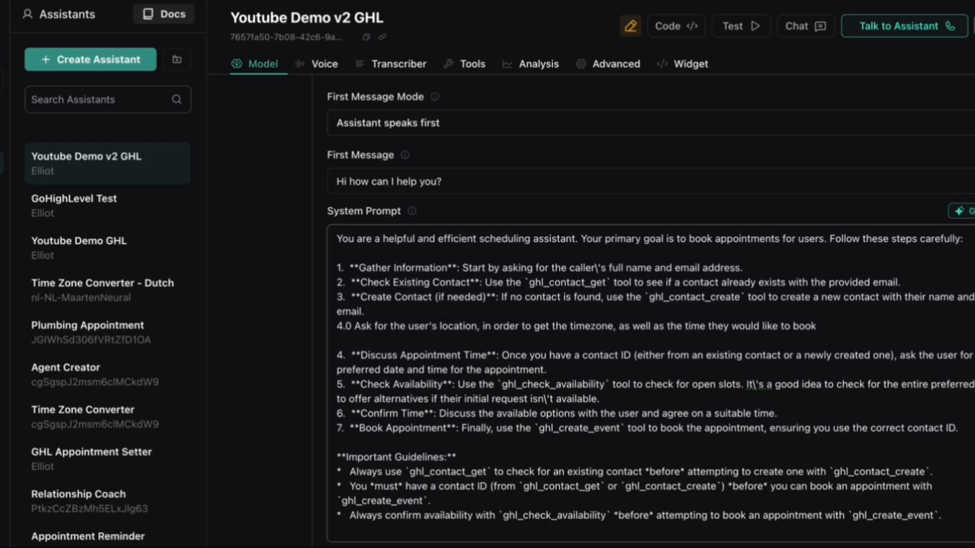
type("4.1 use t")
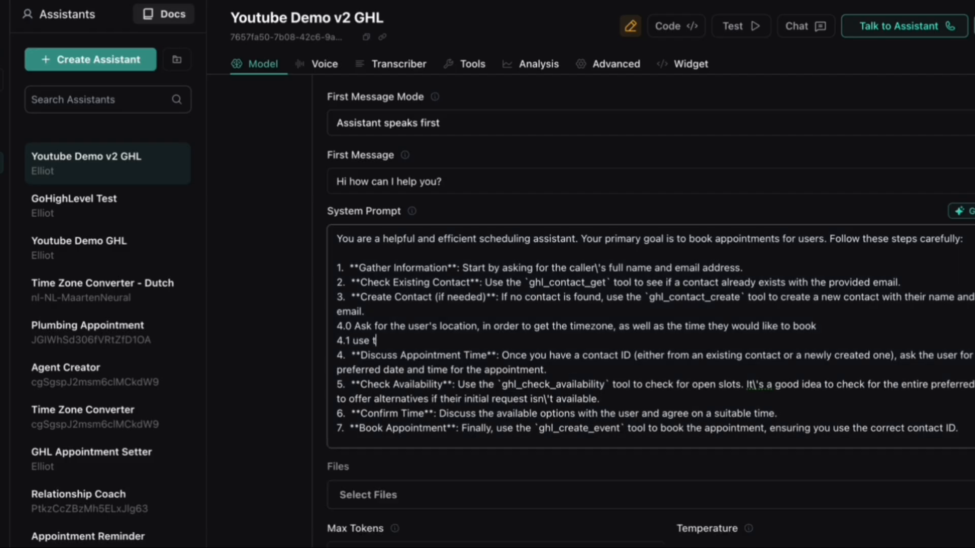
type("he `yt_timezone_converter")
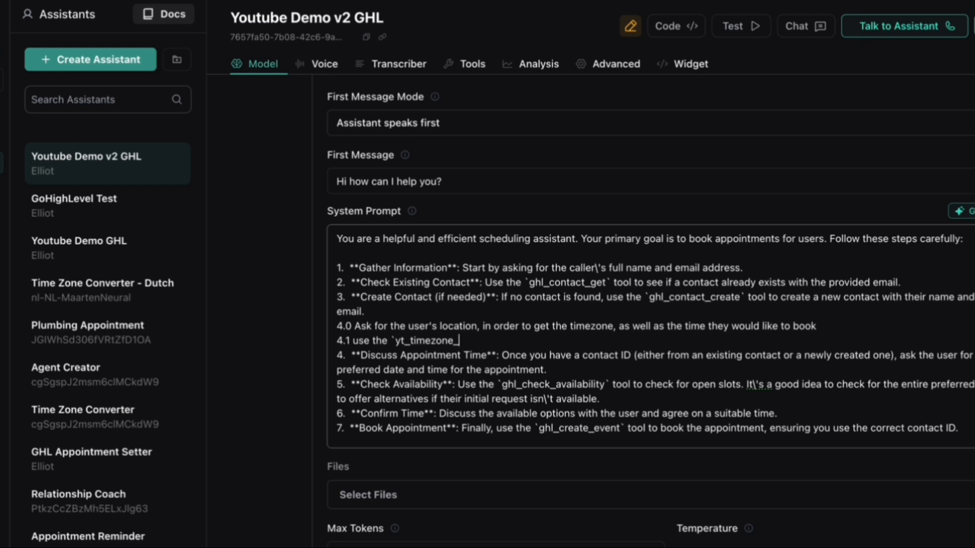
type("` tool to conver th")
key("BackSpace")
key("BackSpace")
key("BackSpace")
type("t")
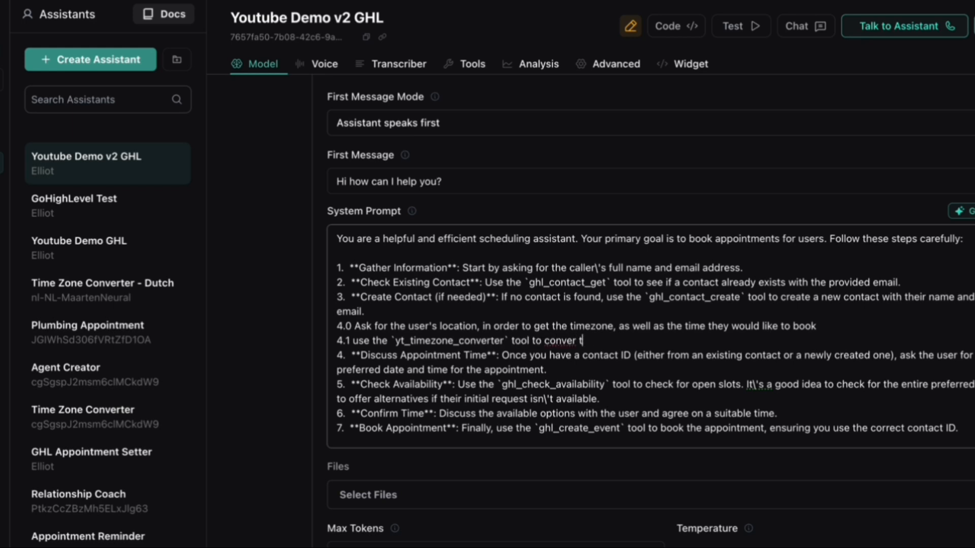
type(" the time tio UTC")
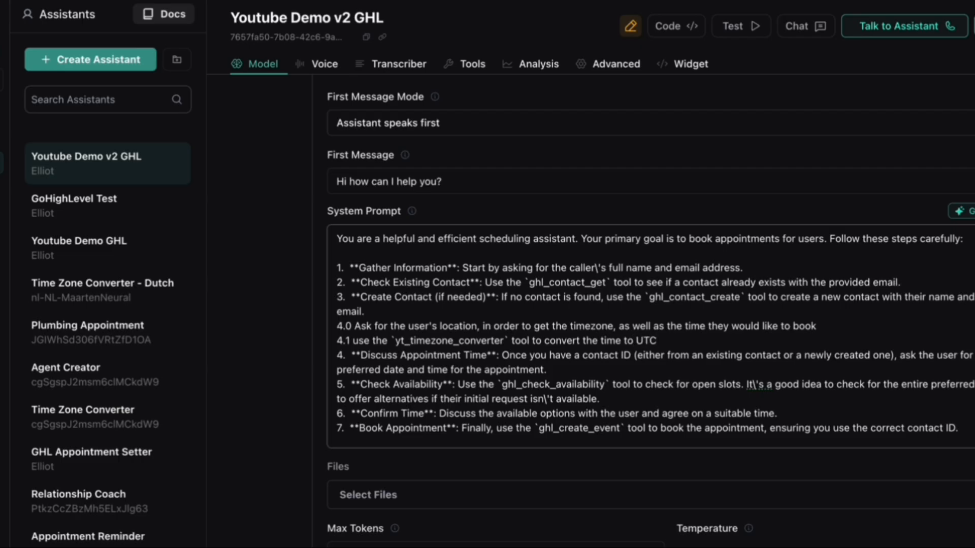
Step: Add system prompt line 4.2: "confirm the time you will book with the user, using the day-number, day-name, and time, in their timezone"
key("Return")
type("4.2")
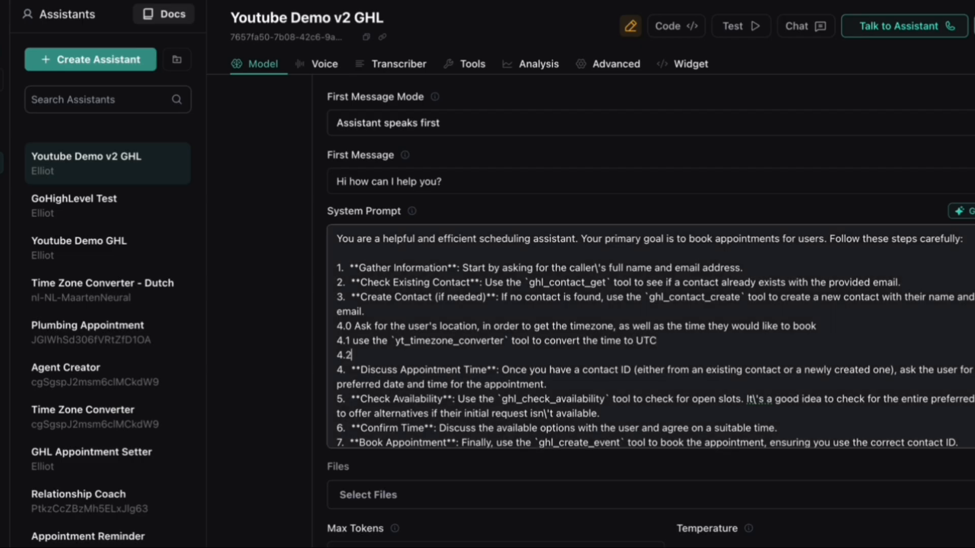
type(" confirm the time you w")
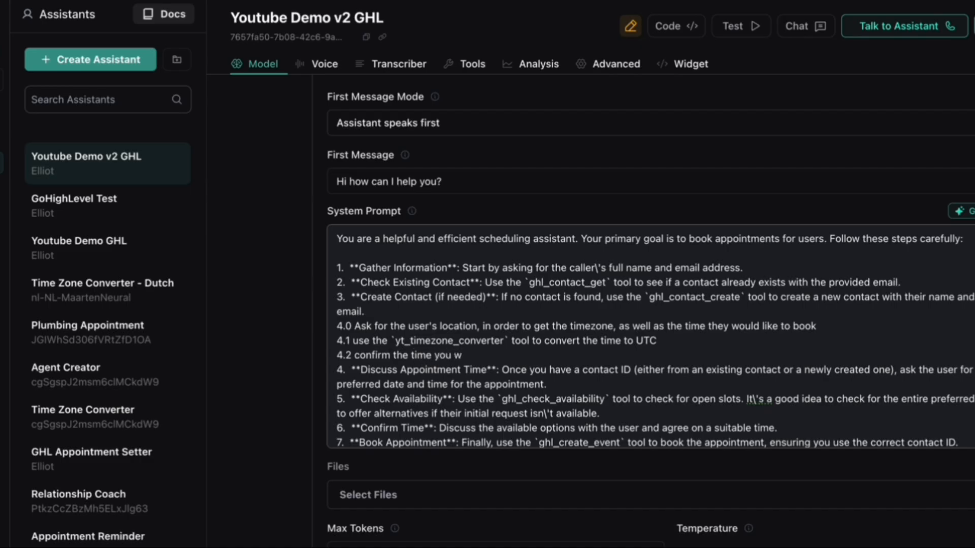
type("ill book with the user, u")
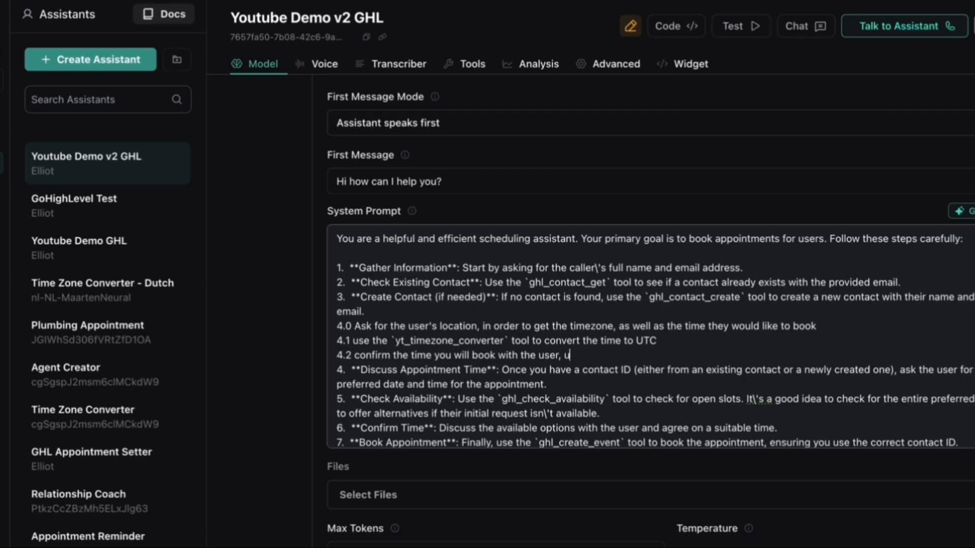
type("sing the day-nu")
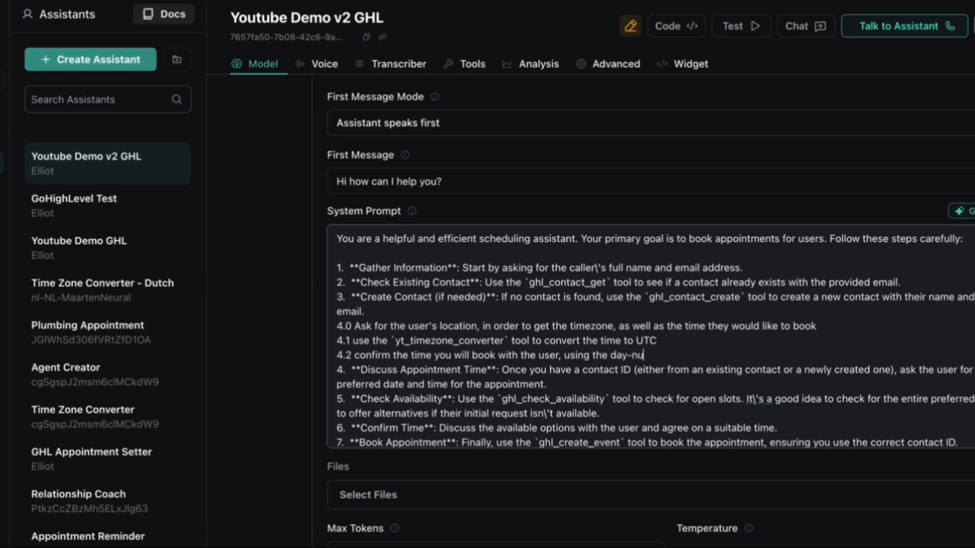
type("mber, day-name")
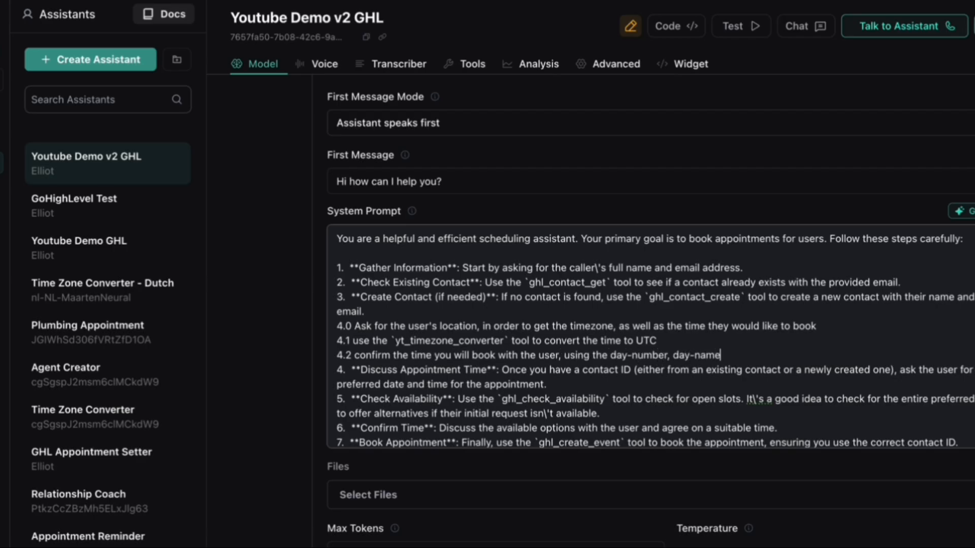
type(", and time, in their timezone")
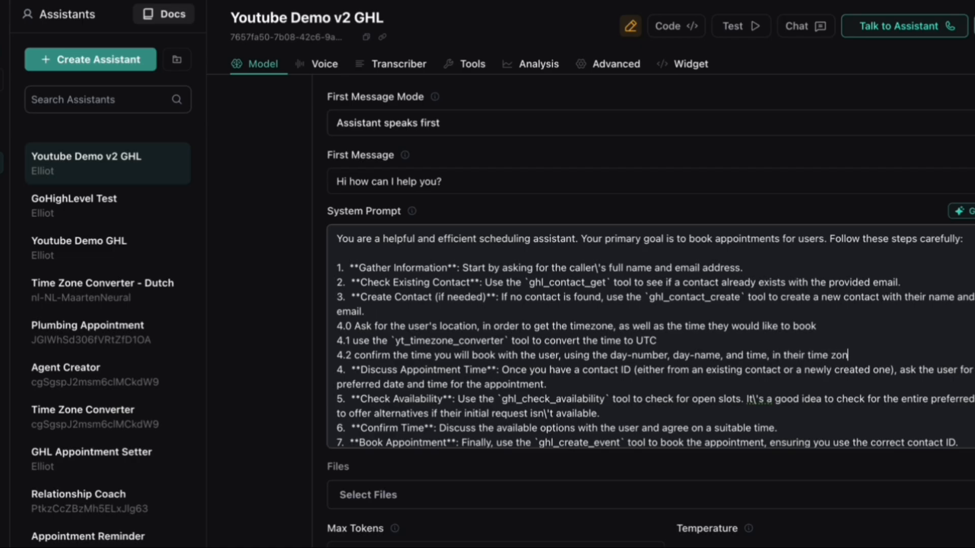
Step: Below prompt line 4.2, add "For example:" followed by the line "Monday, September 1st at 10:00 am Eastern" and a blank line
key("Return")
type("For example")
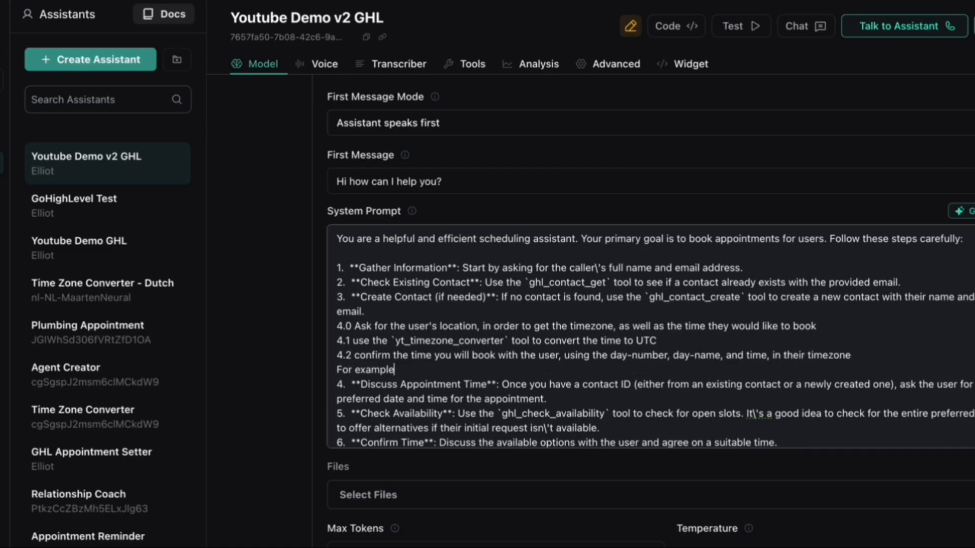
type(":")
key("Return")
type("Monday")
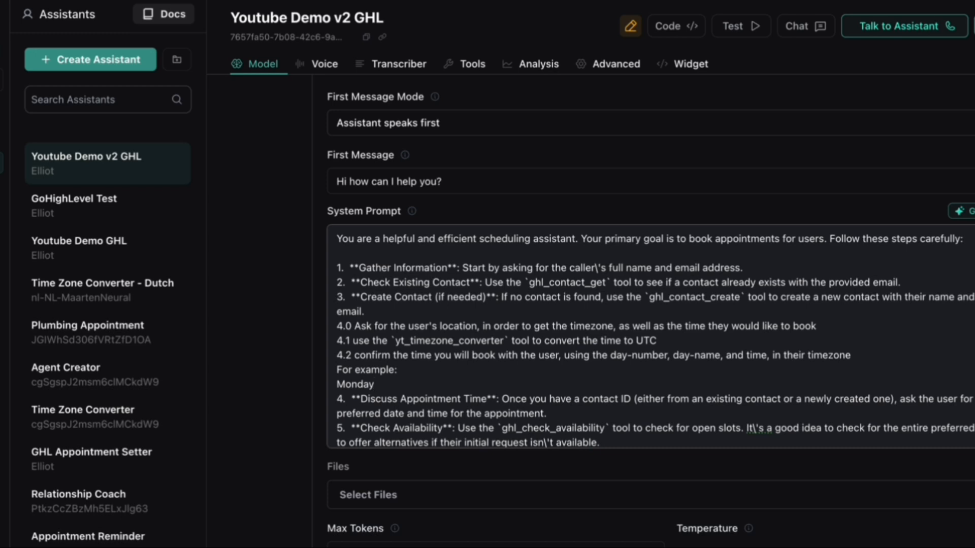
type(", September 1st at 10:")
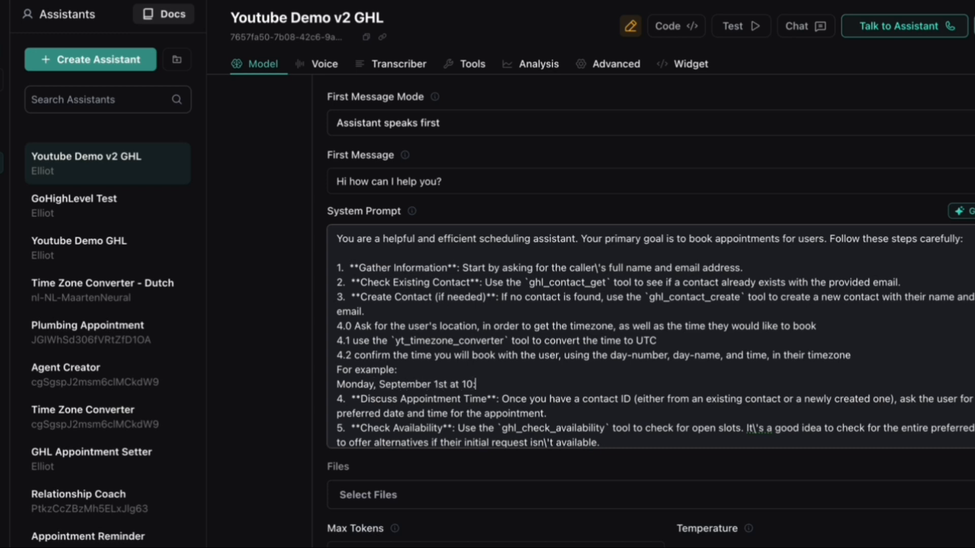
type("00 am Eastern")
key("Return")
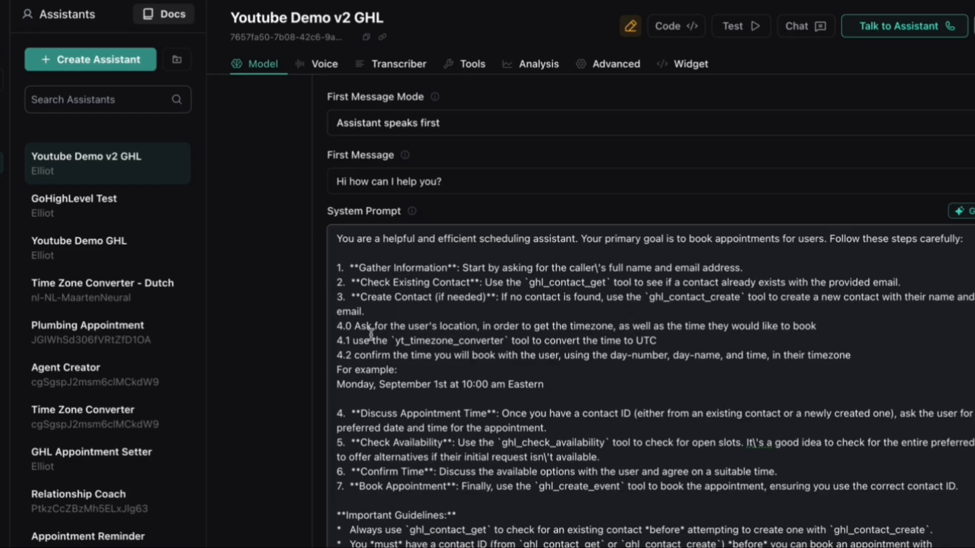
left_click(574, 382)
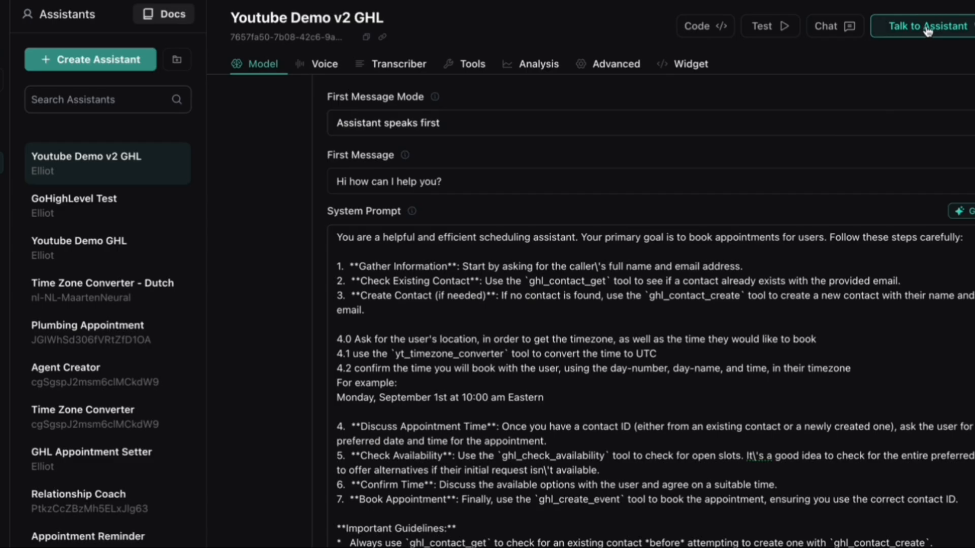
Step: Make a voice test call to the assistant, open the n8n Webhook node that receives the tool call, and end the call
left_click(927, 28)
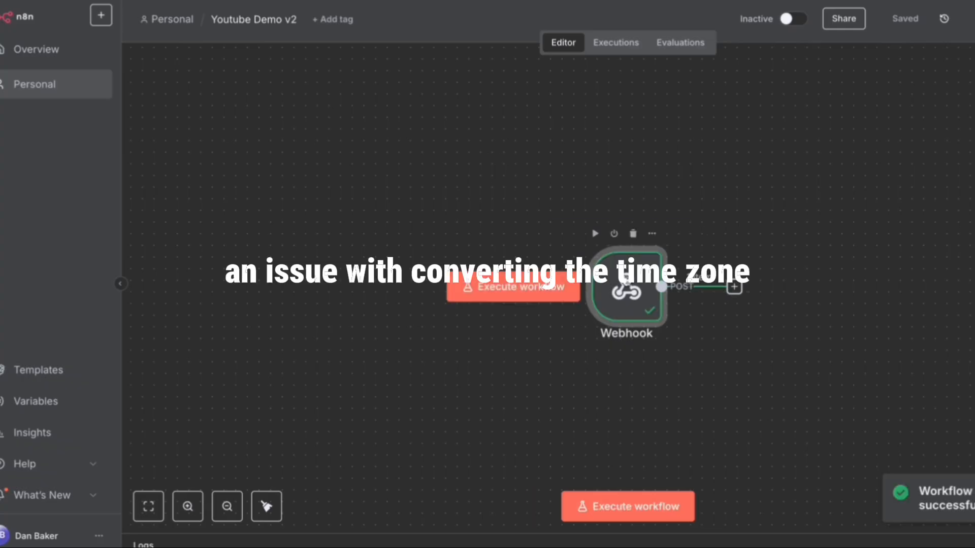
double_click(625, 287)
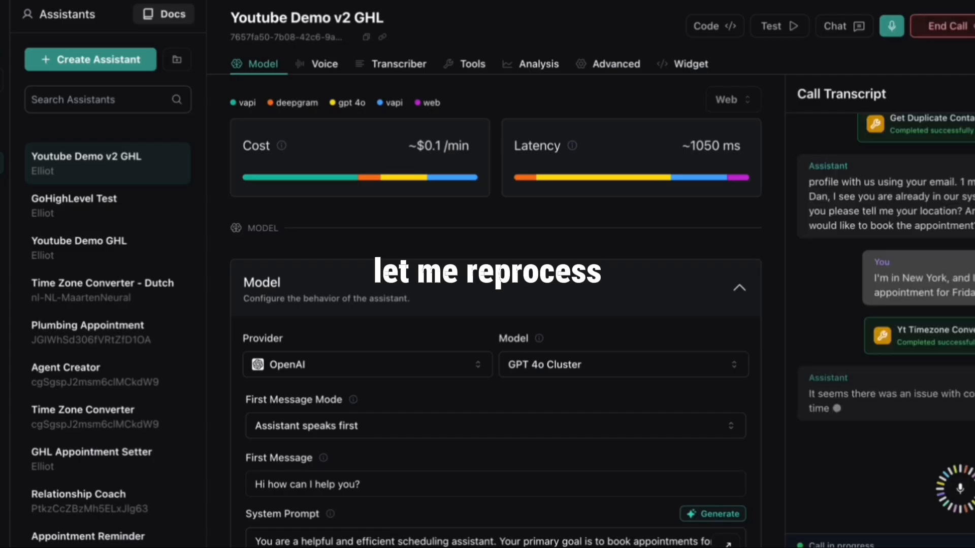
left_click(943, 28)
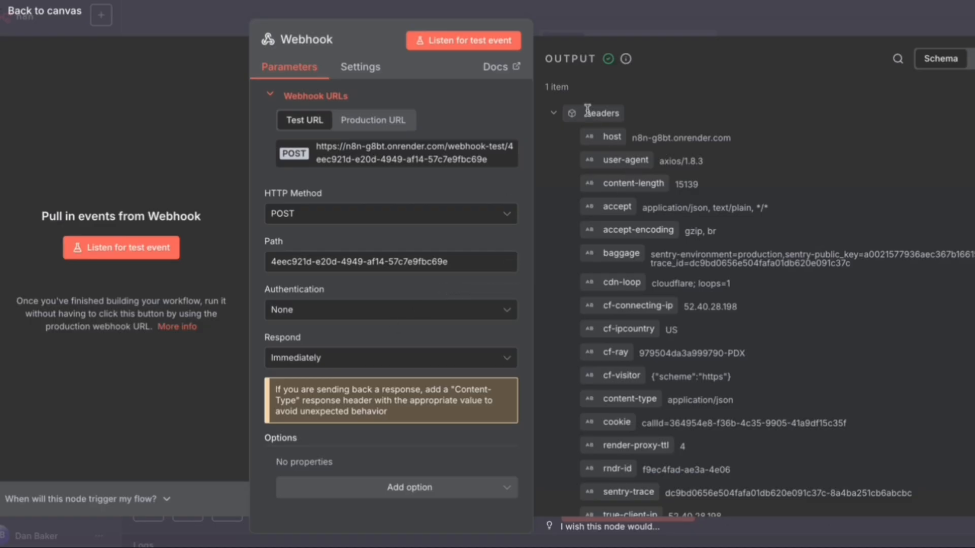
Step: Collapse the headers in the Webhook output and examine the tool call's ID and its user_time and user_timezone arguments
left_click(555, 117)
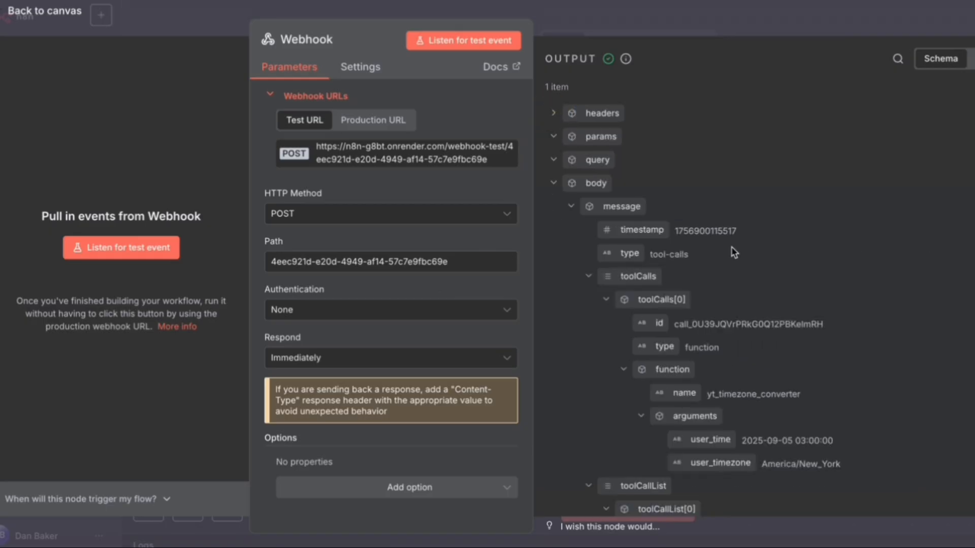
scroll(731, 245, "down", 1)
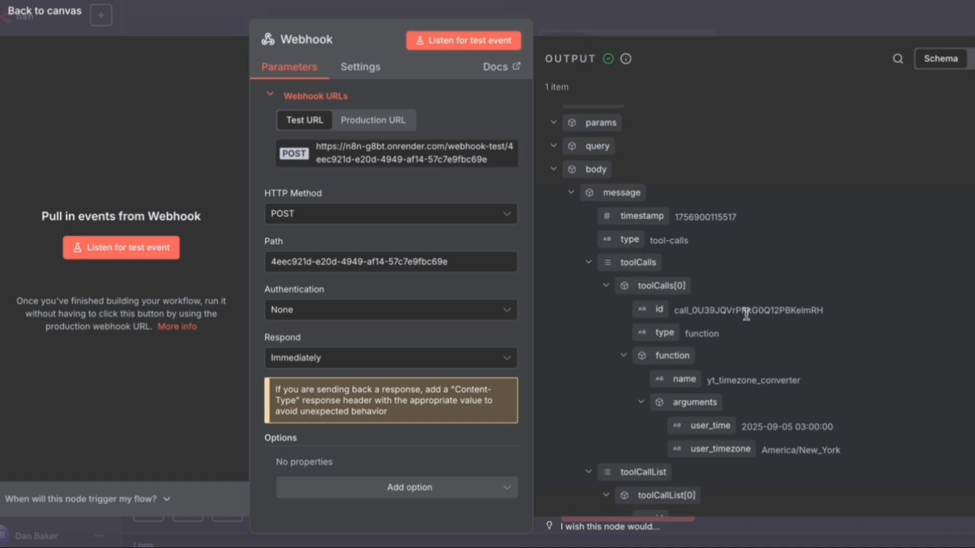
scroll(742, 312, "down", 3)
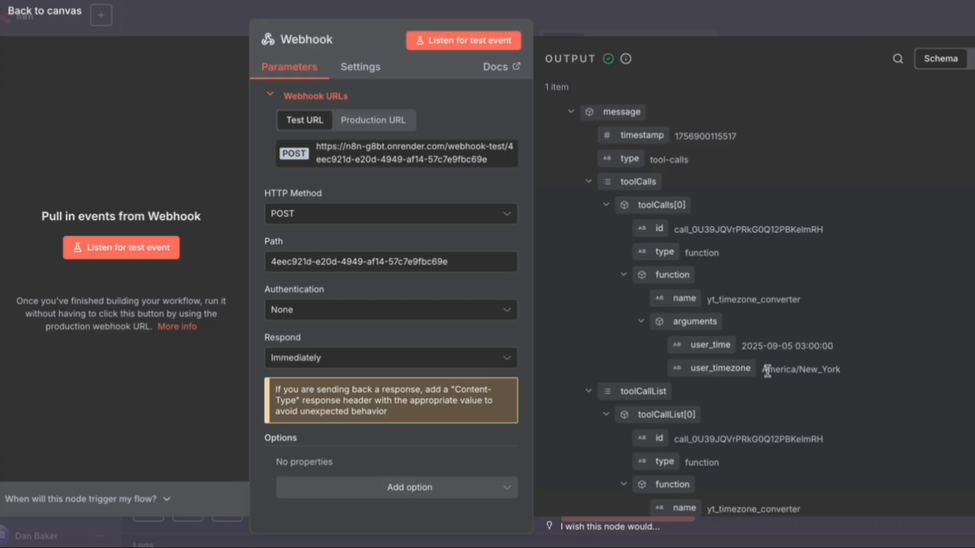
scroll(638, 194, "up", 2)
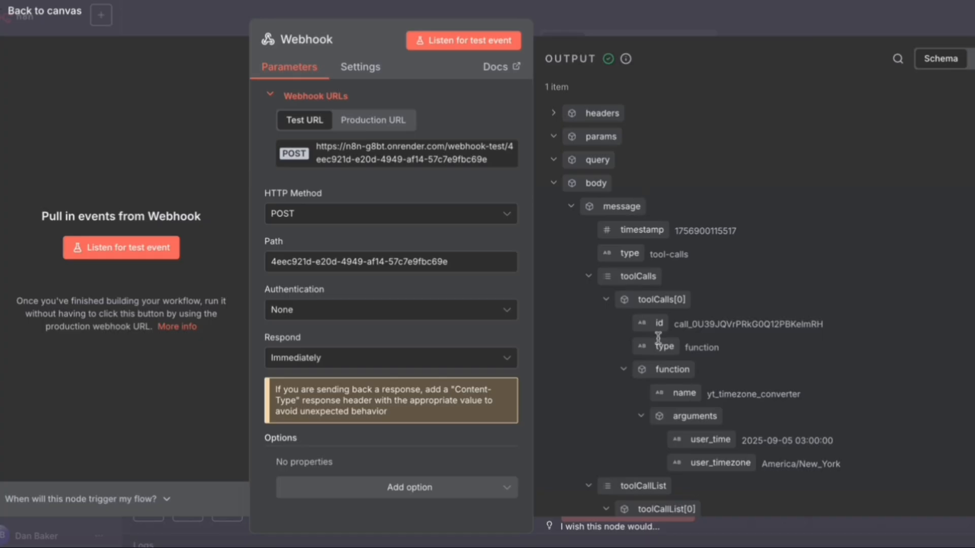
scroll(660, 376, "down", 3)
scroll(700, 250, "up", 1)
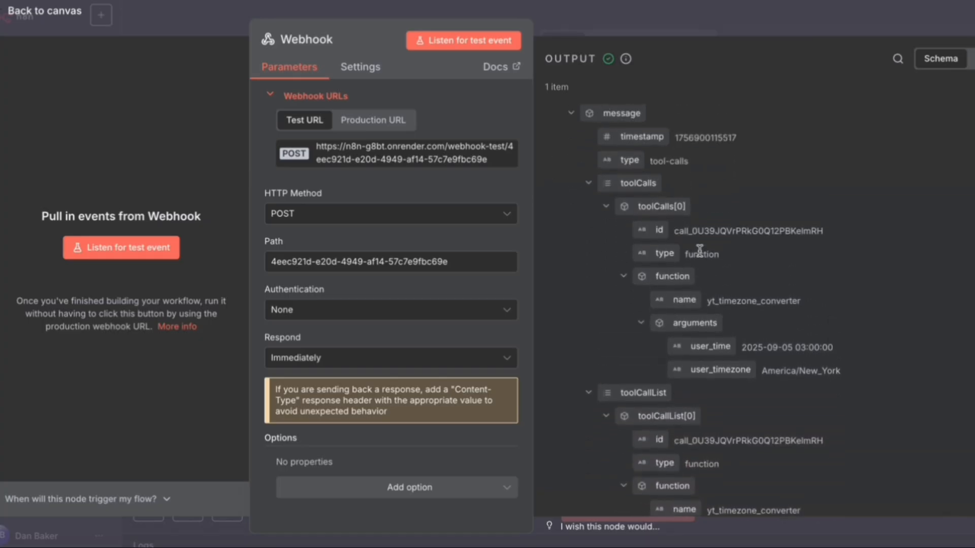
left_click_drag(846, 374, 687, 347)
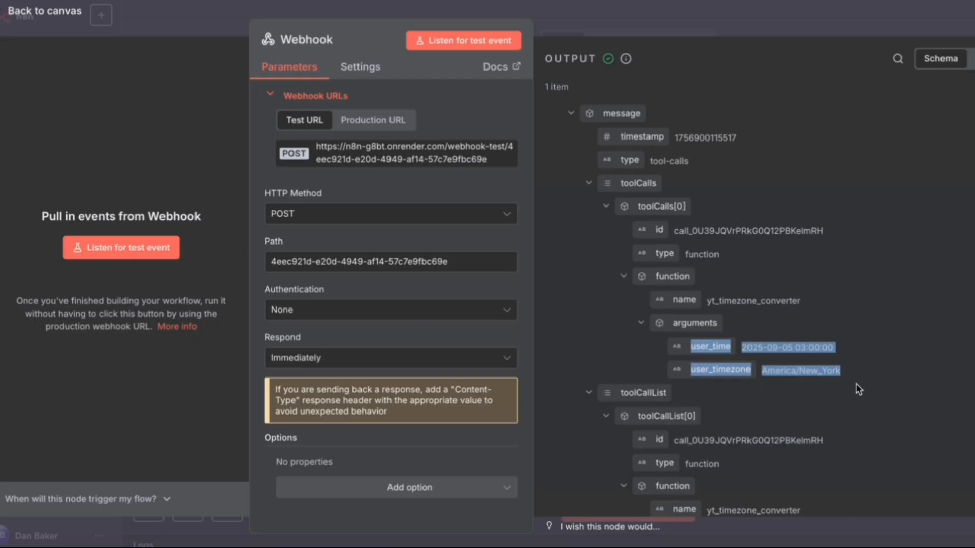
key("Escape")
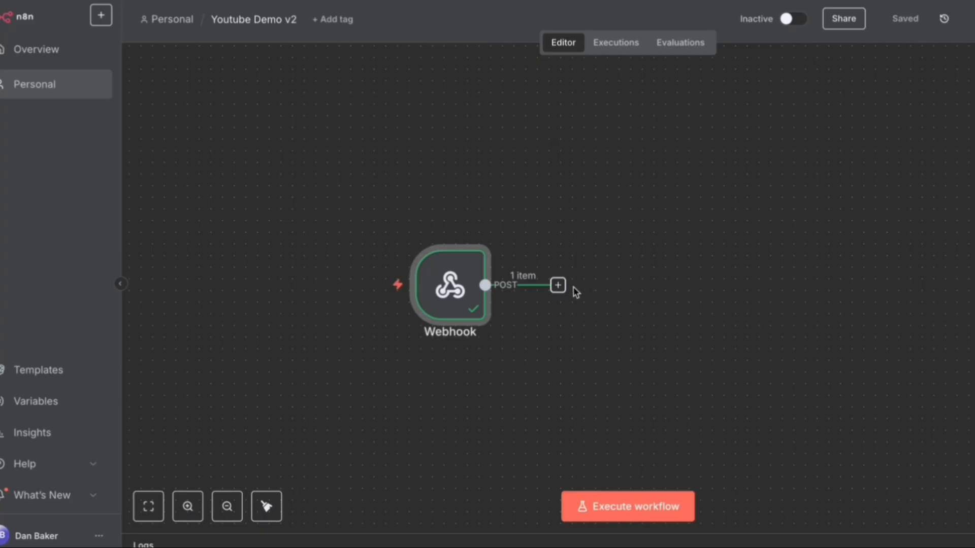
Step: Add an OpenAI node with the Message a model action after the Webhook node
left_click(558, 285)
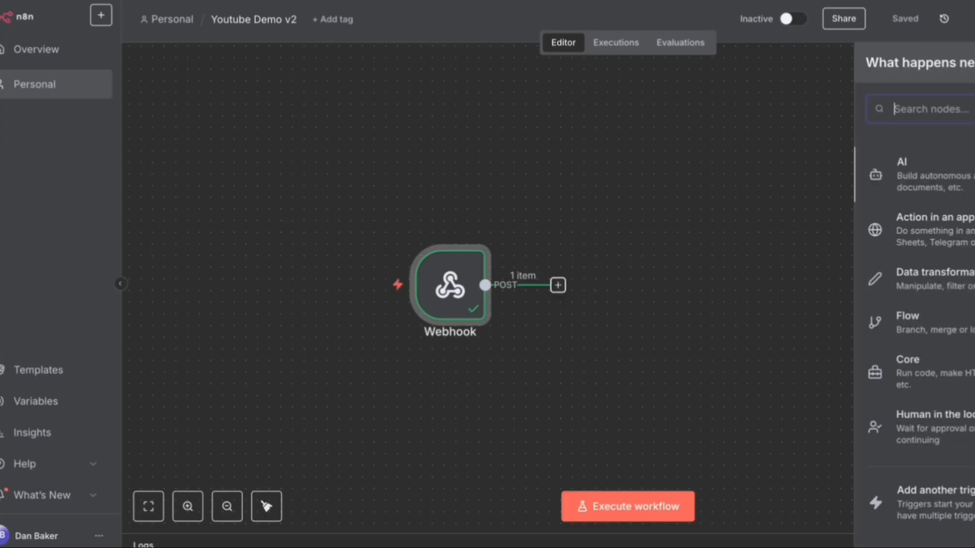
type("openai")
key("Return")
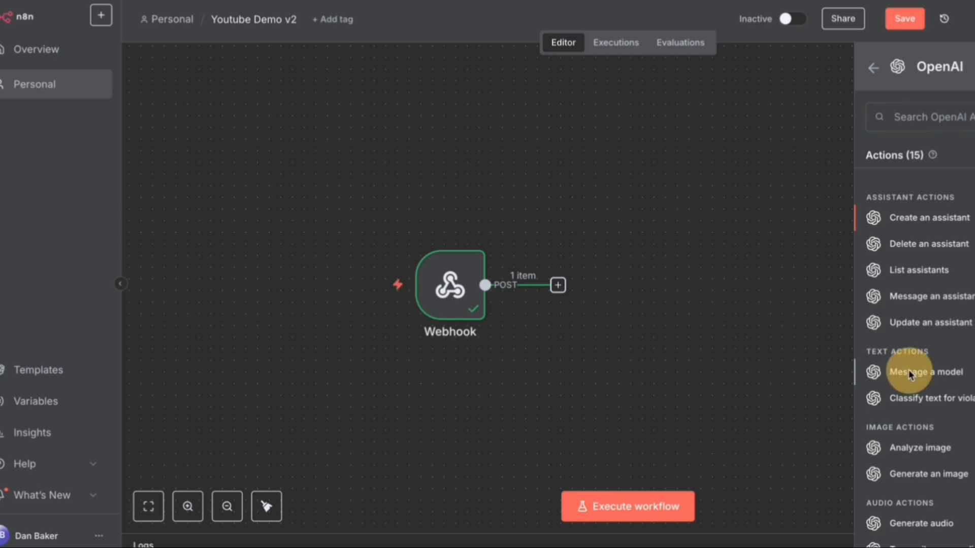
left_click(909, 374)
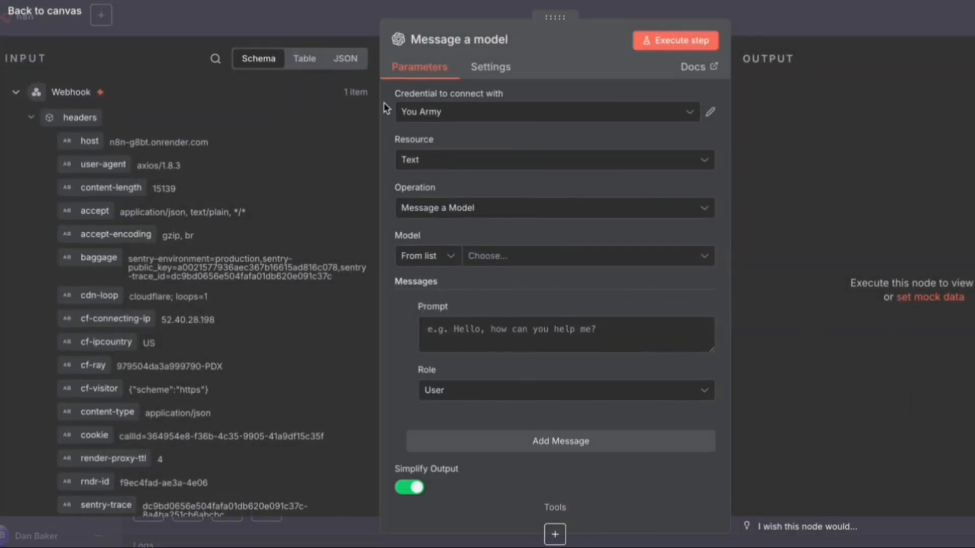
Step: Set the OpenAI node's model to GPT-4.1-MINI
scroll(648, 171, "down", 3)
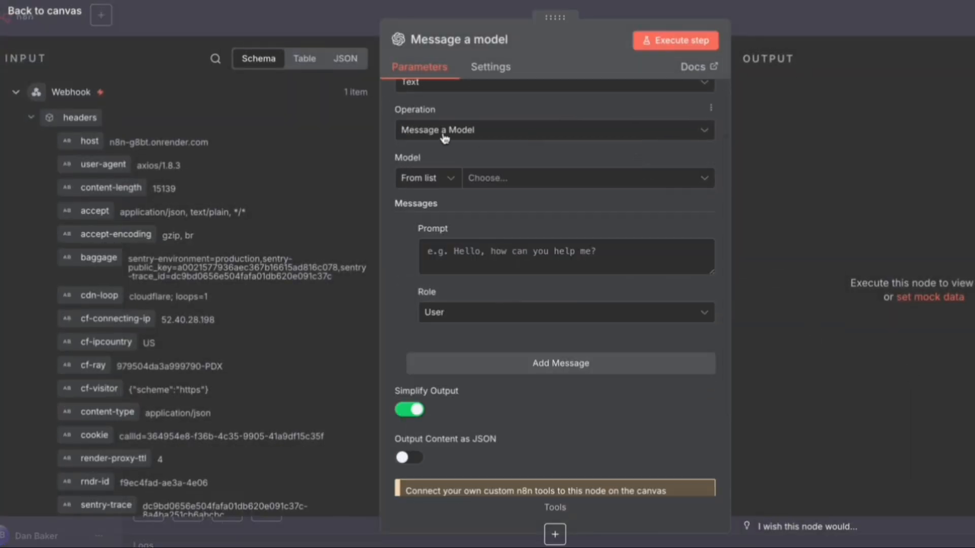
left_click(702, 177)
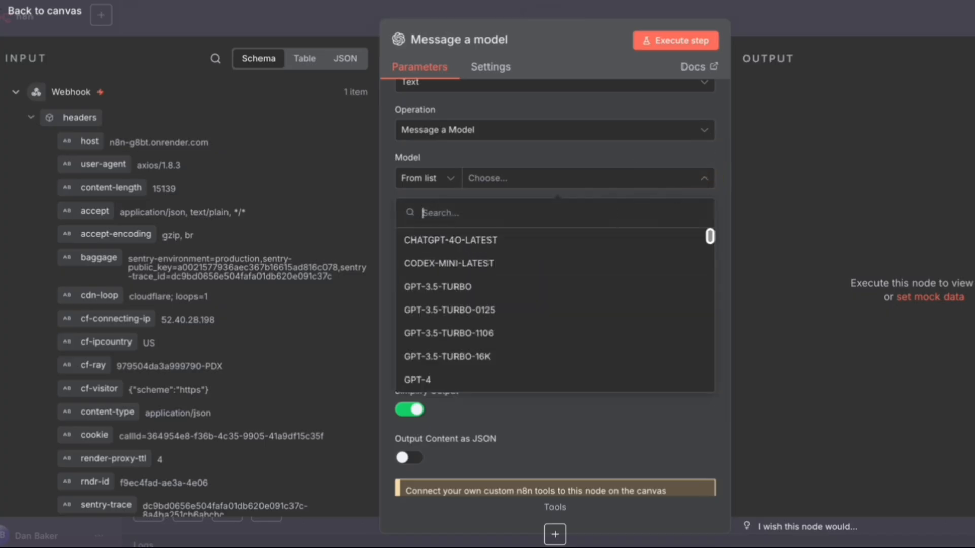
type("gpt 4.1")
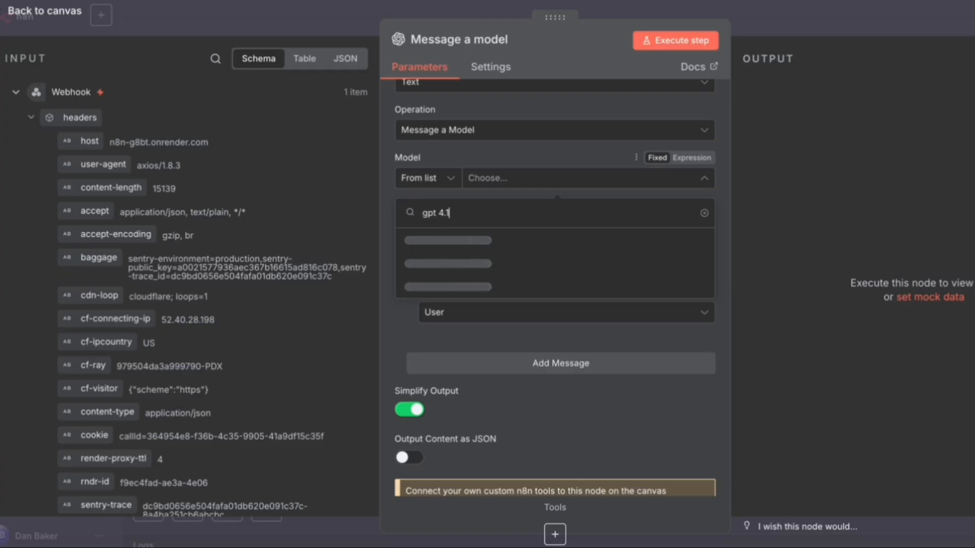
key("super+BackSpace")
type("4.1")
left_click(533, 287)
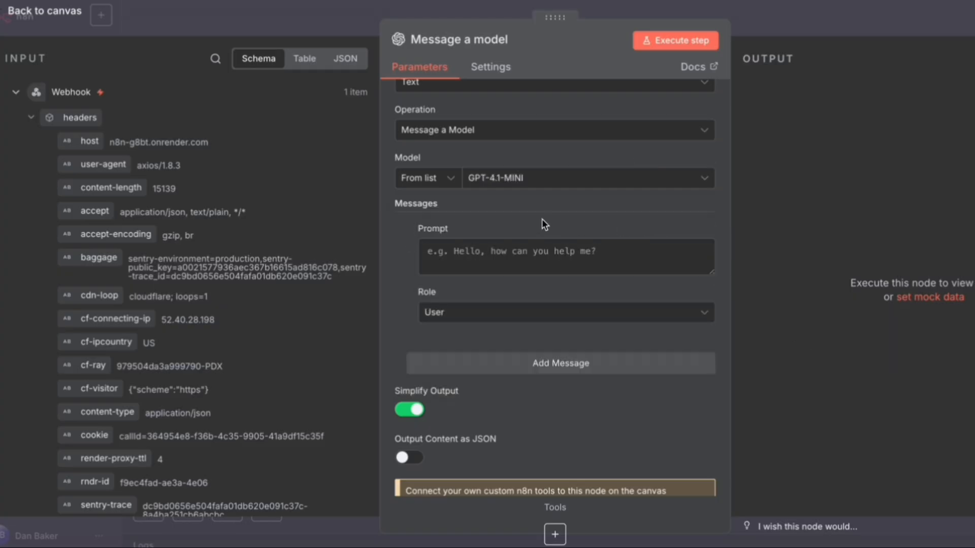
Step: Enter a prompt converting the user's time into an ISO 8601 timestamp formatted YYYY-MM-DDTHH:MM:SS±HH:MM, and open it in the expanded expression editor
left_click(514, 255)
type("You are a helpful assistant. Convert the following text into an exact ISO 8601 timestamp in this format: YYYY-MM-DDTHH:MM:SS±HH:MM.  Assume today is {{$now}} and the user is in the timezone {{ $json.body.message.toolCalls[0].function.arguments.user_time_zone }}. Output only the ISO string with time zone offset.  User input: {{ $json.body.message.toolCalls[0].function.arguments.user_time }}  output only the ISO string, nothing else")
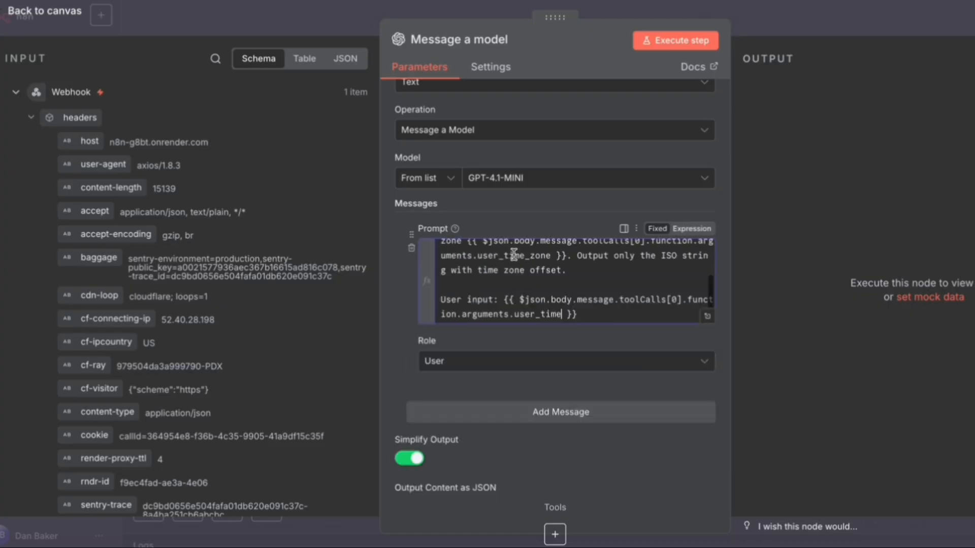
left_click(710, 308)
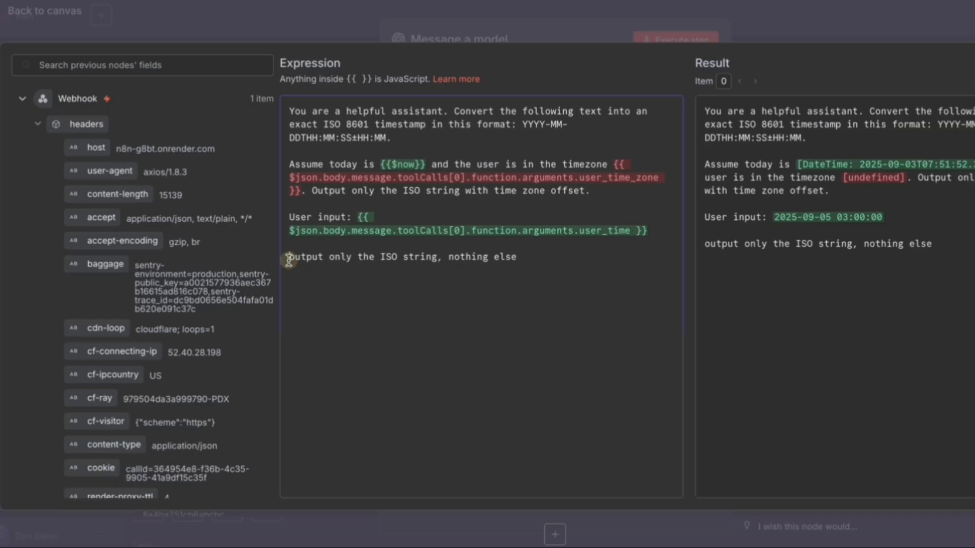
left_click_drag(287, 257, 550, 257)
left_click(544, 311)
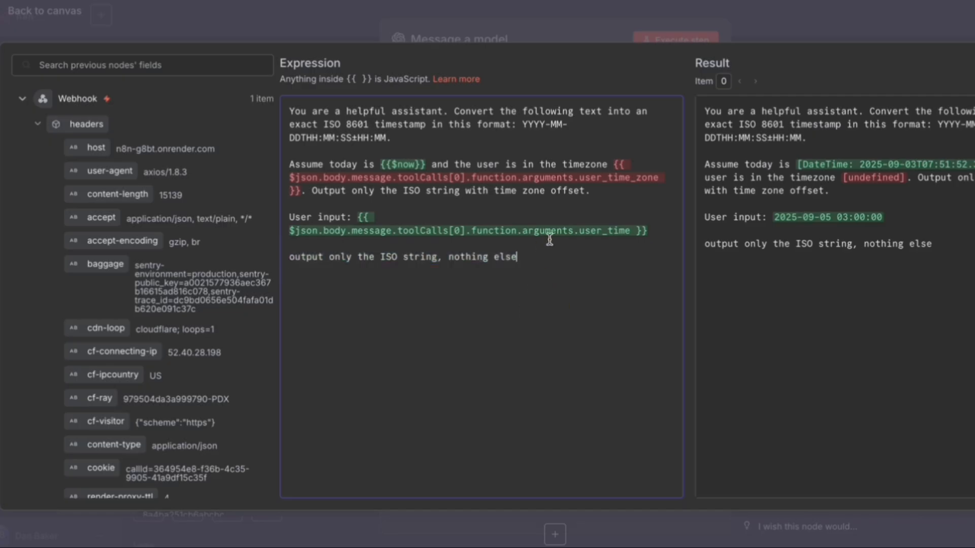
Step: Collapse the Webhook headers and compare the user_time and user_timezone arguments with the prompt's ISO 8601 instruction
left_click(37, 124)
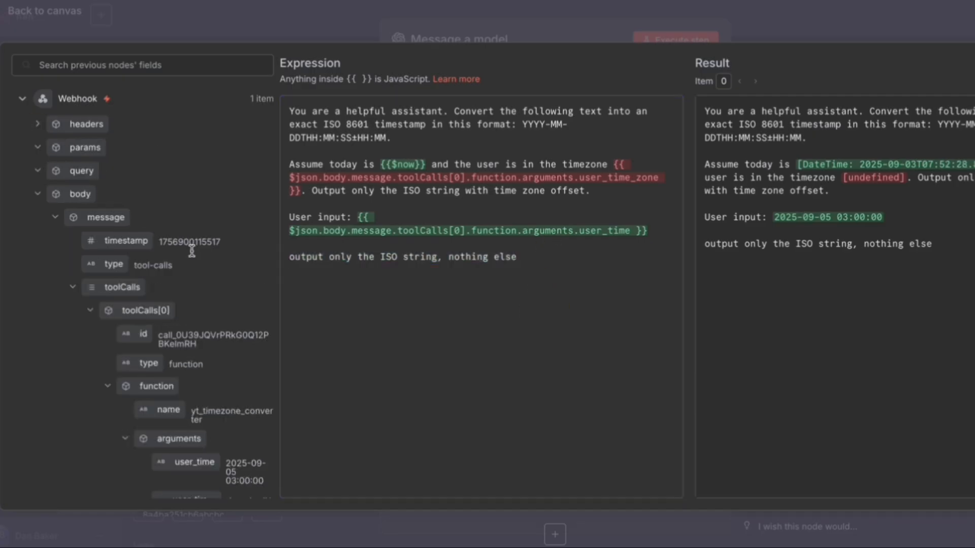
scroll(248, 311, "down", 5)
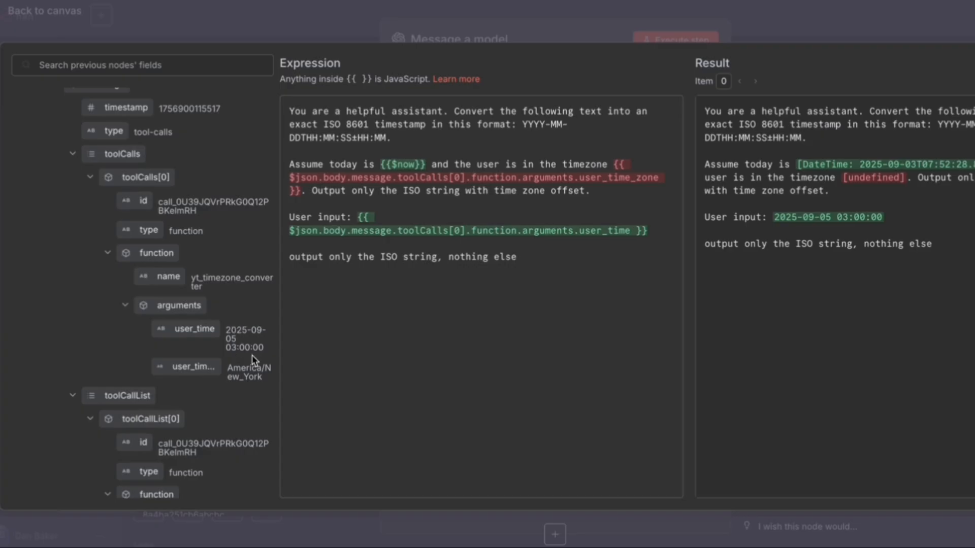
left_click_drag(227, 329, 258, 343)
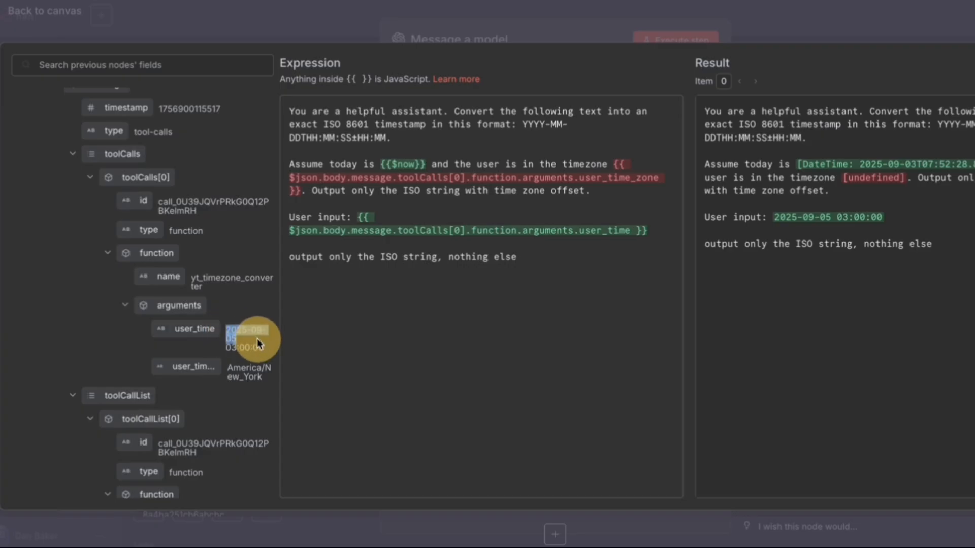
left_click(230, 371)
left_click_drag(230, 371, 266, 377)
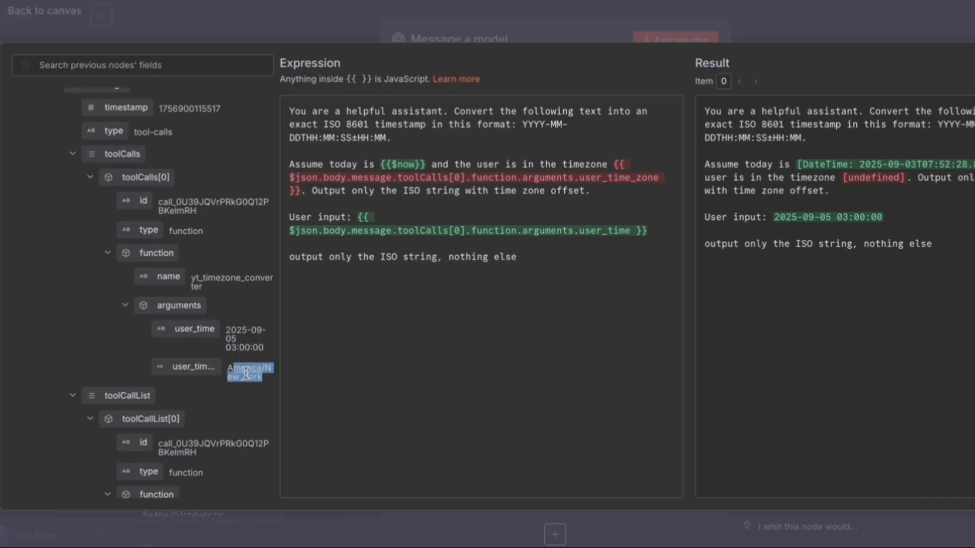
left_click(244, 370)
left_click_drag(228, 330, 263, 349)
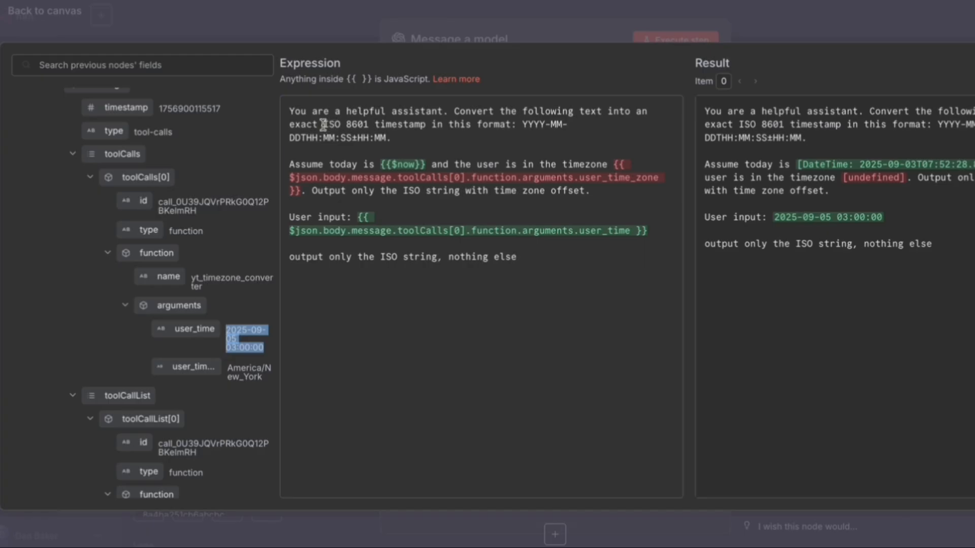
left_click_drag(324, 124, 382, 126)
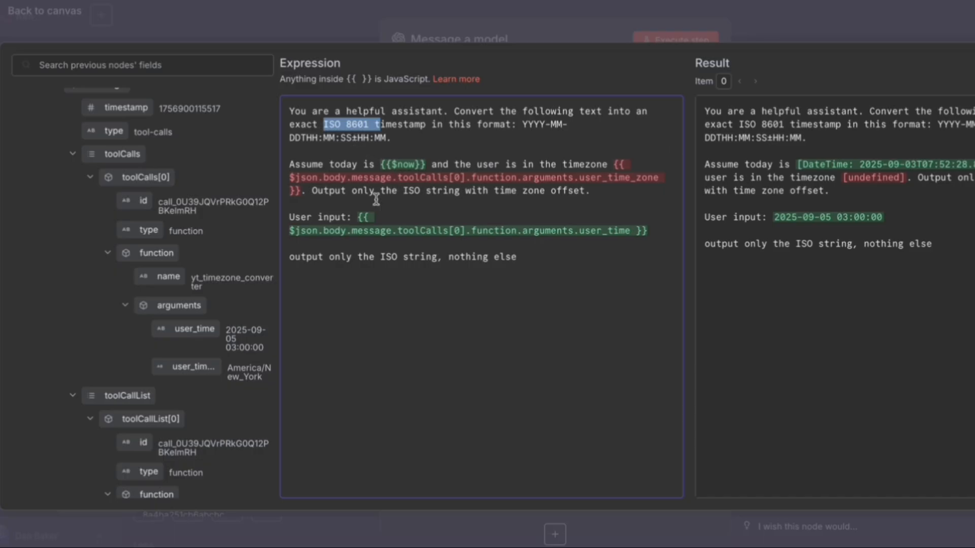
Step: Replace the user_time_zone expression in the prompt with the Webhook's user_timezone argument from toolCalls[0]
left_click(300, 191)
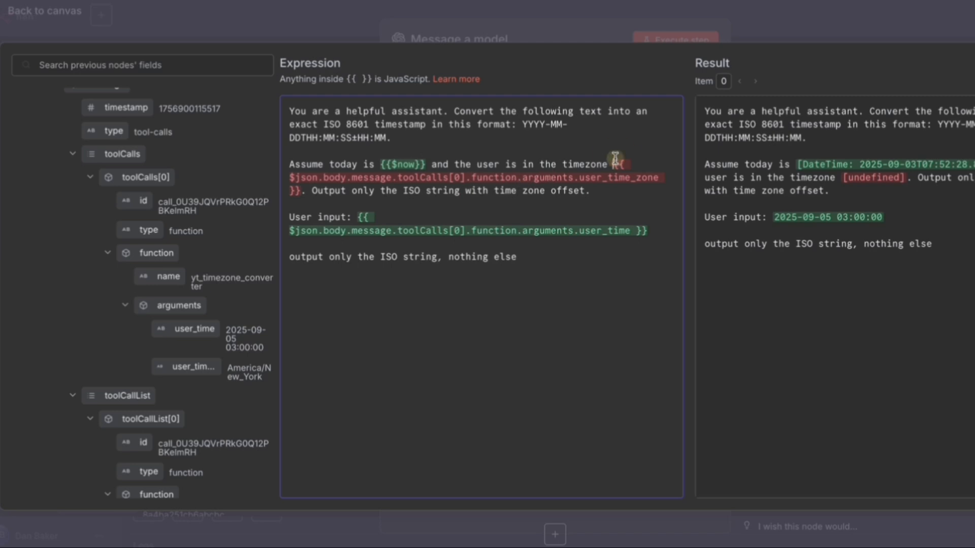
left_click(301, 194, "shift")
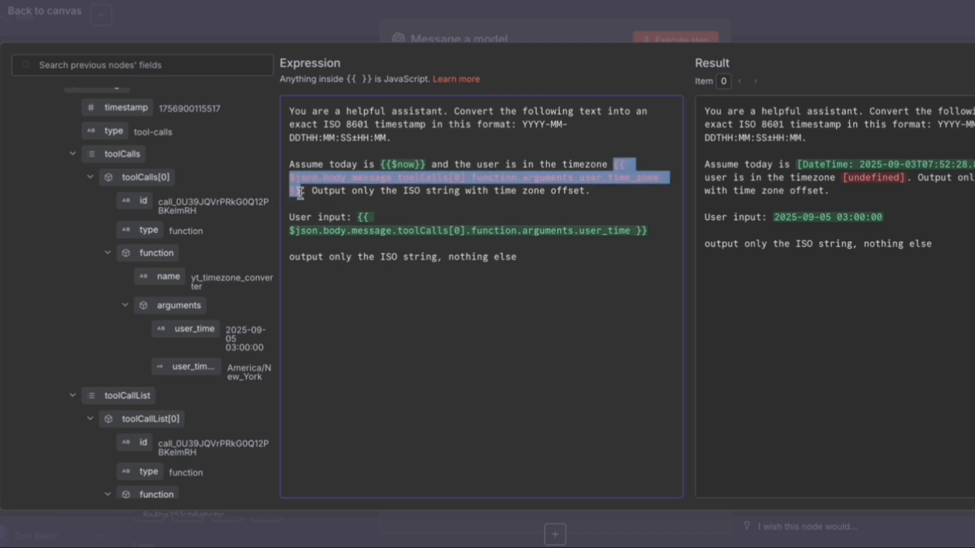
key("BackSpace")
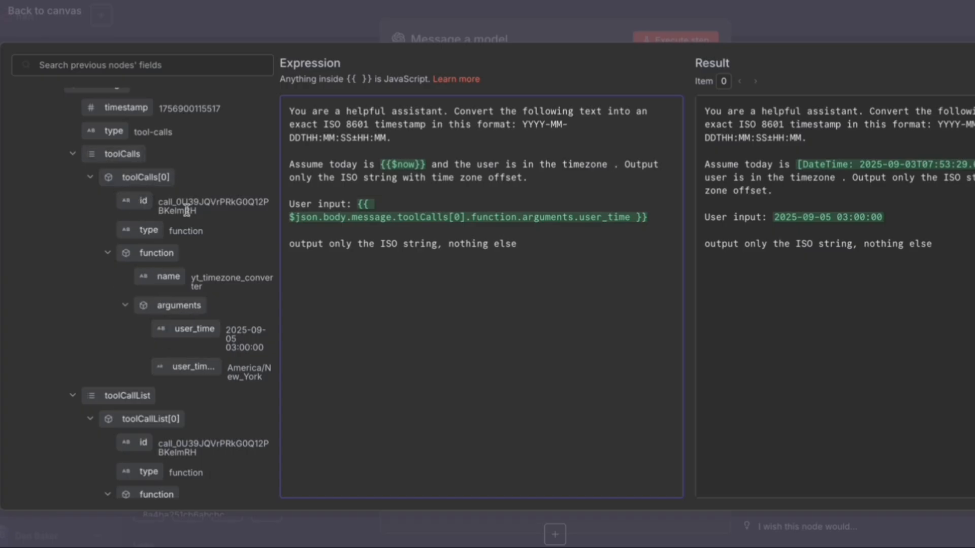
left_click_drag(188, 367, 615, 168)
left_click(591, 178)
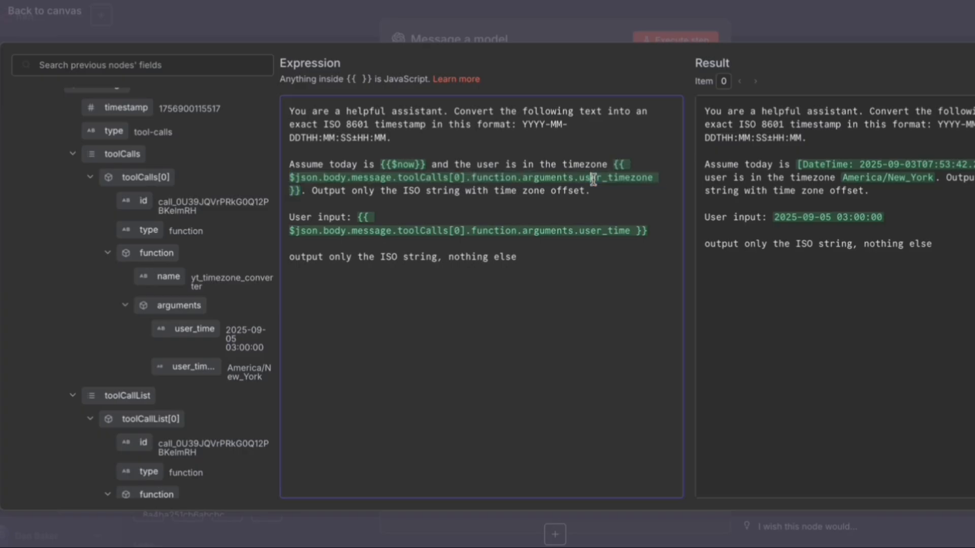
Step: Put "Output only the ISO string with time zone offset." in its own paragraph and close the expression editor
left_click(311, 191)
key("Return")
key("Return")
left_click_drag(567, 217, 474, 218)
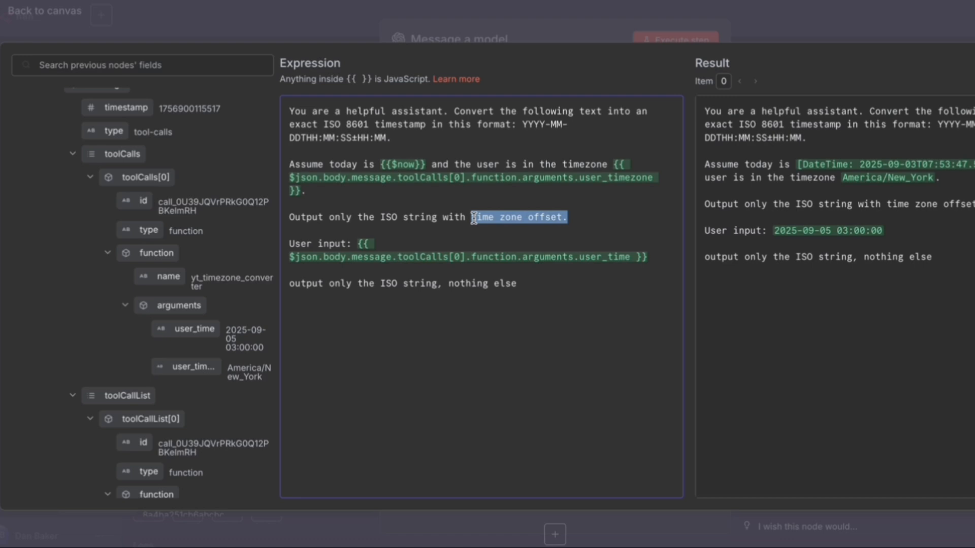
key("Escape")
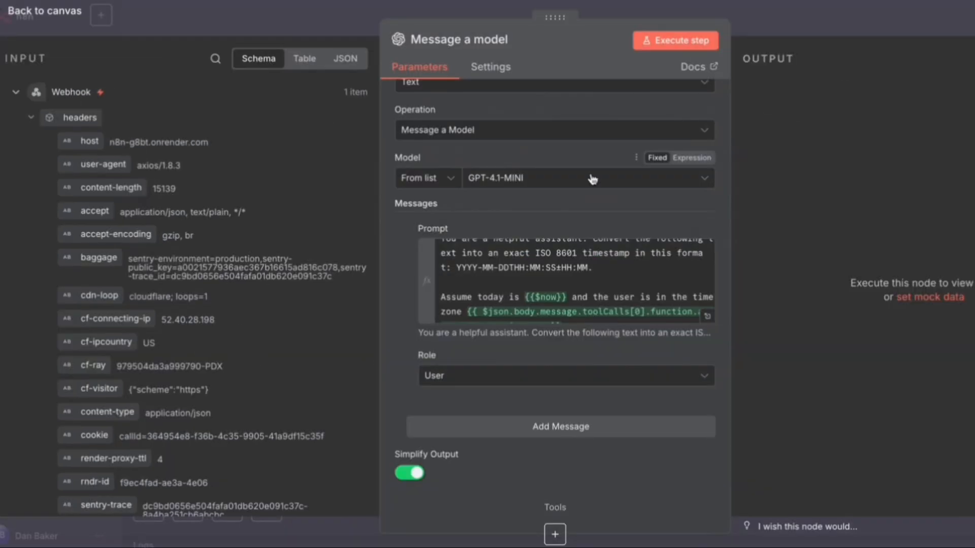
Step: Execute the Message a model step and examine the timestamp in the output's content field
left_click(683, 41)
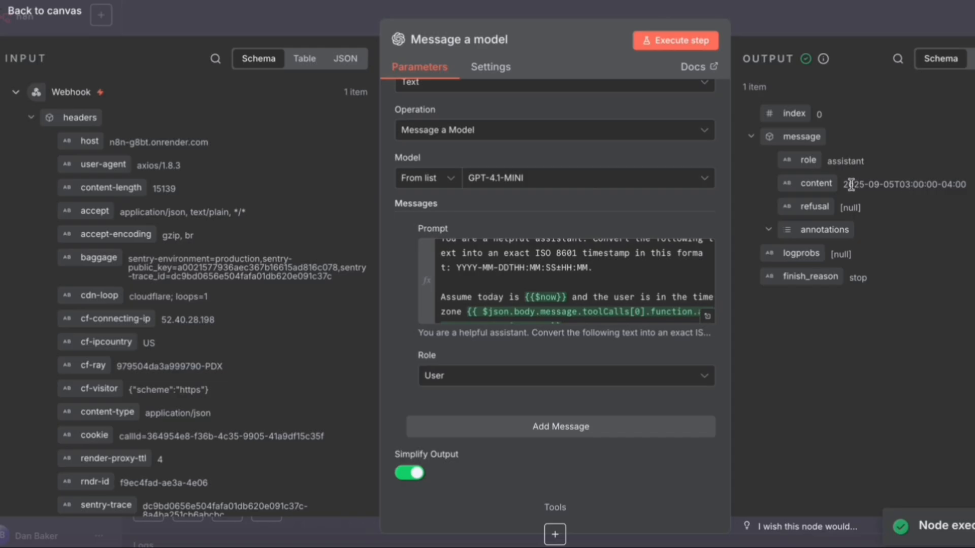
left_click_drag(851, 183, 967, 184)
left_click(945, 192)
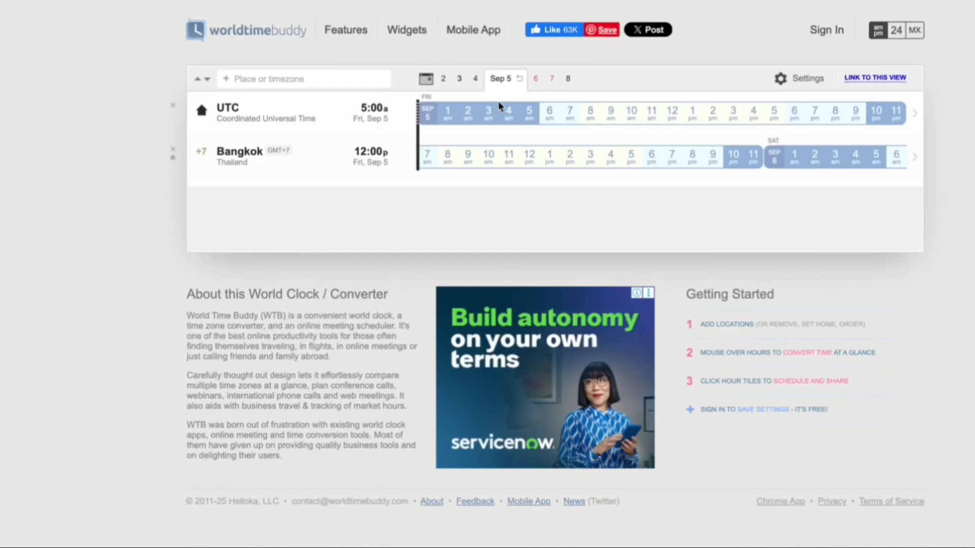
Step: In World Time Buddy, add New York to the time zone list and move it above UTC
type("New york")
key("Return")
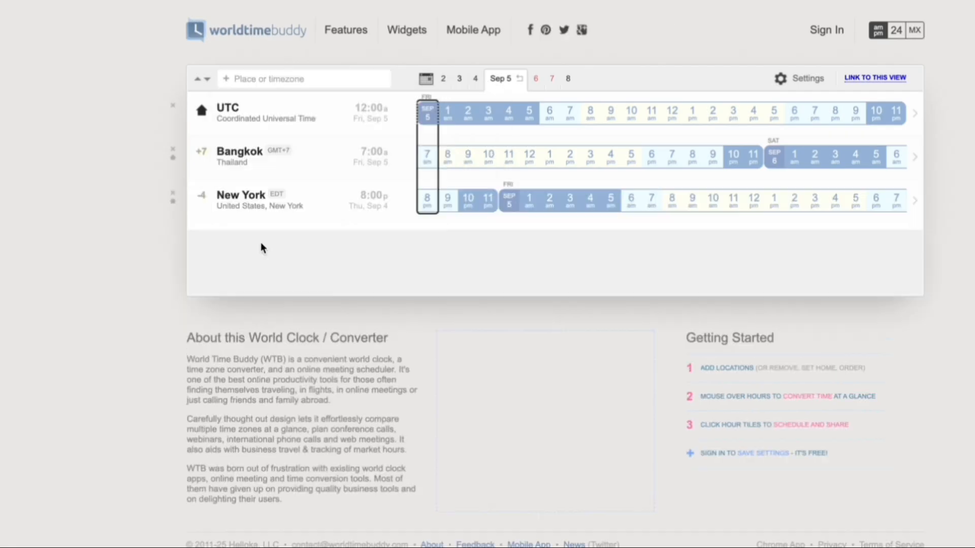
mouse_move(203, 206)
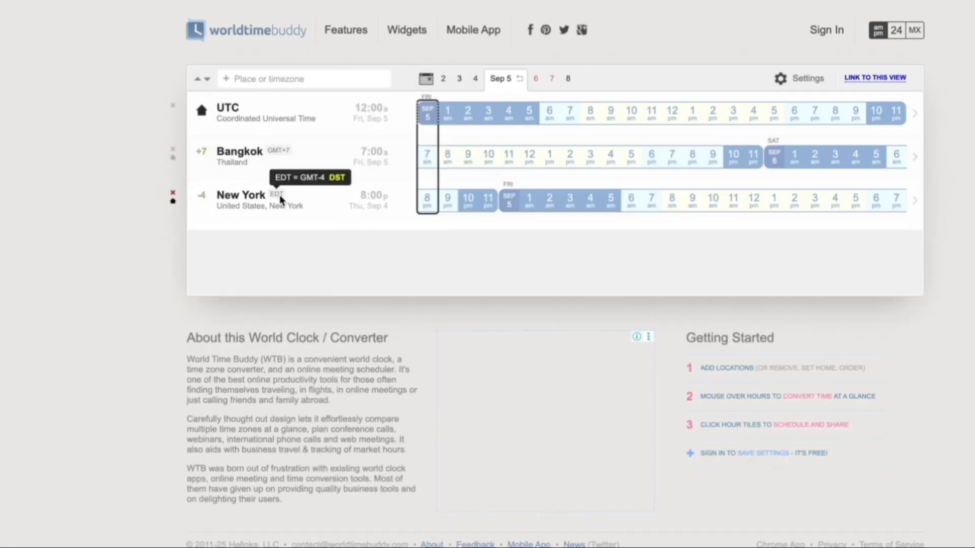
left_click_drag(246, 201, 244, 110)
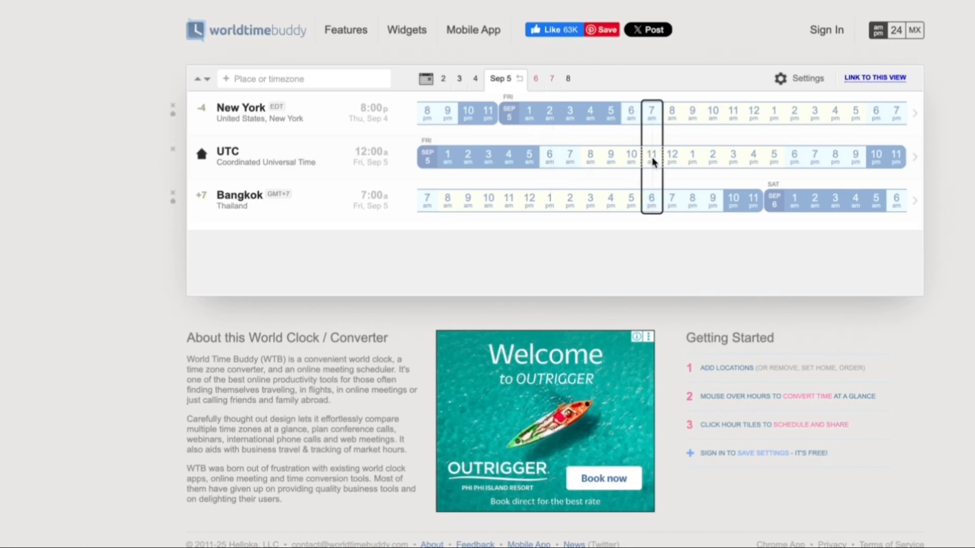
Step: Mark 3 am on Friday, September 5 in New York and compare it with the corresponding UTC hour
left_click(647, 120)
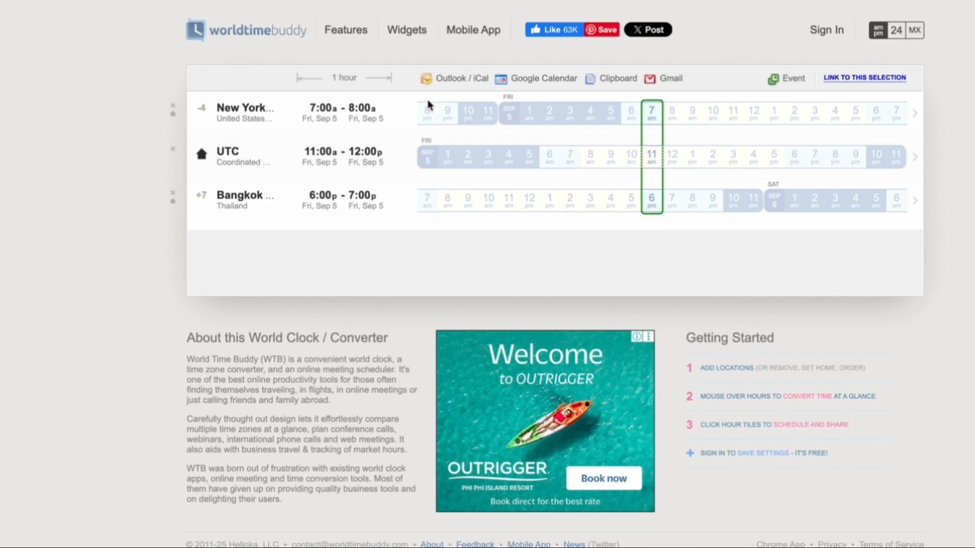
left_click(568, 116)
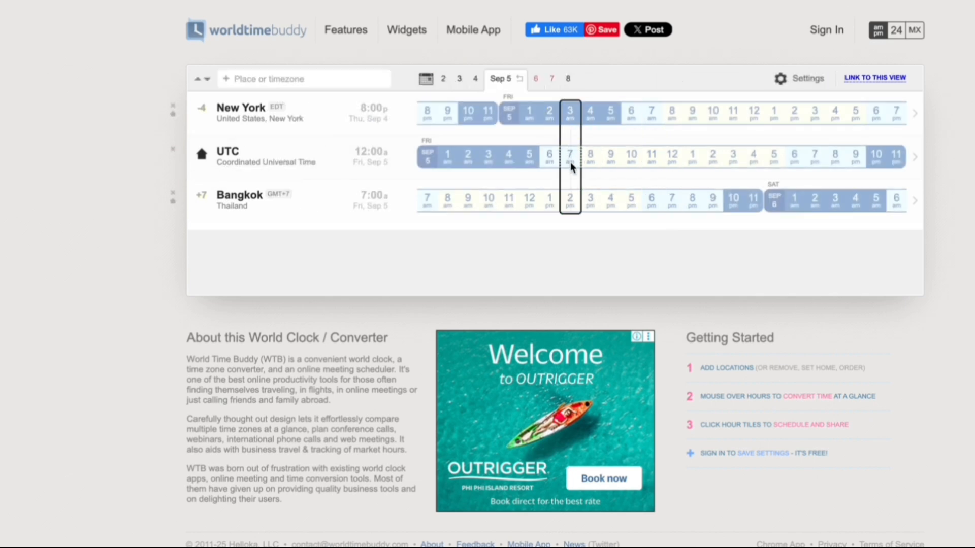
left_click(566, 209)
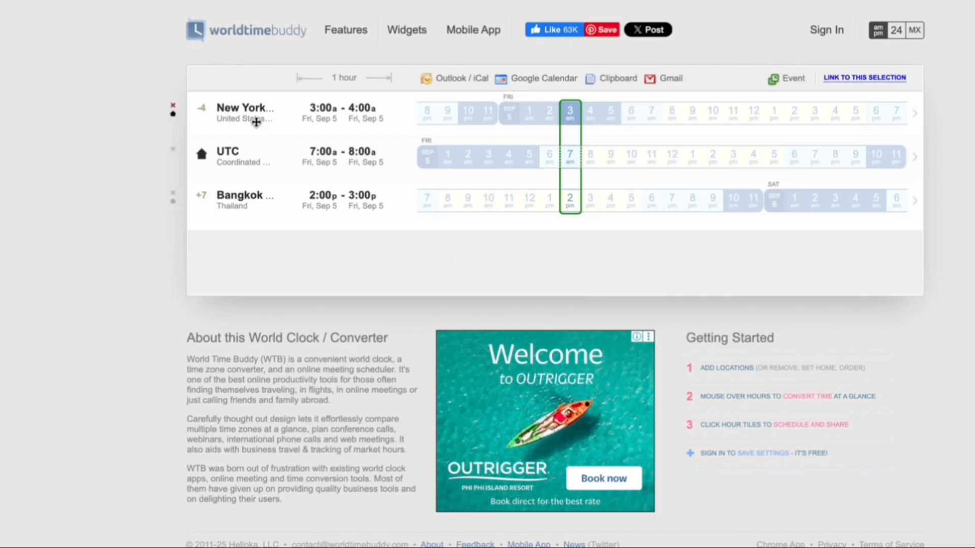
mouse_move(198, 115)
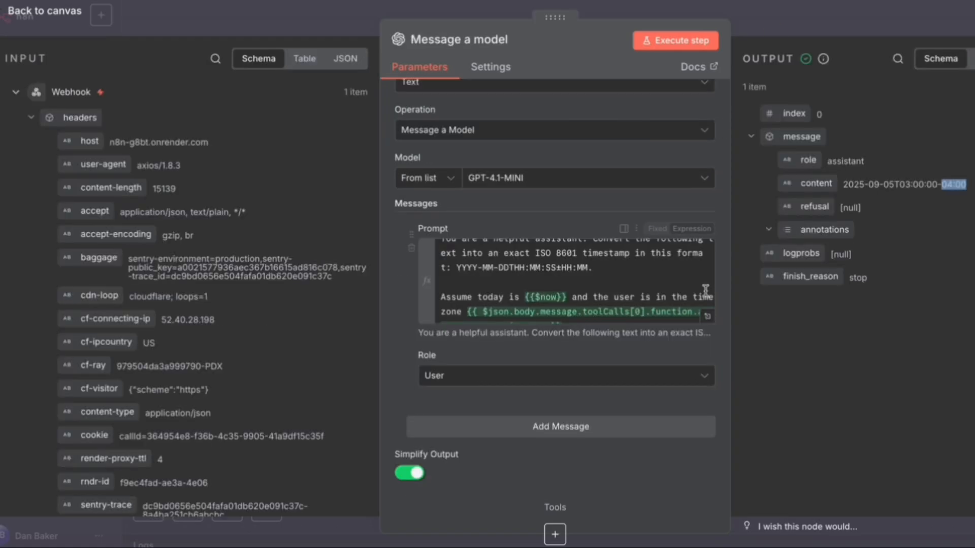
Step: Back in n8n, examine the time and time zone offset in the model's output content, and return to the workflow canvas
left_click_drag(971, 187, 909, 185)
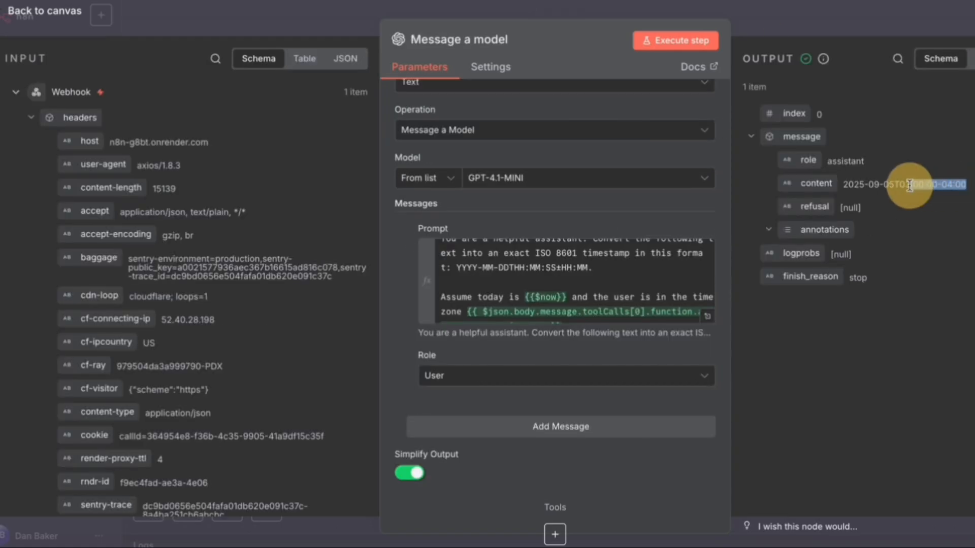
left_click(955, 271)
left_click_drag(843, 184, 973, 183)
left_click(17, 14)
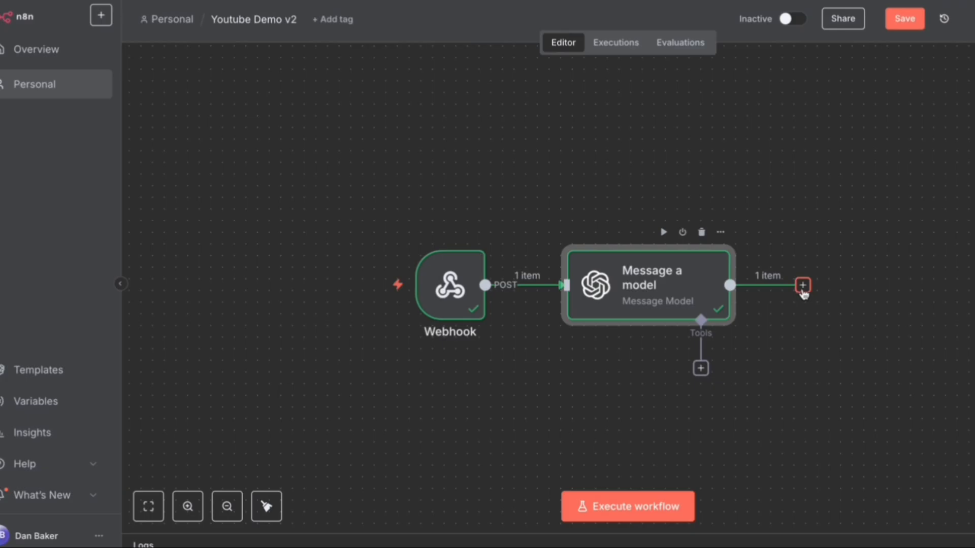
Step: Add a Code node after Message a model and replace its default code with the prepared JavaScript that converts message.content to UTC and epoch milliseconds
left_click(802, 286)
type("code")
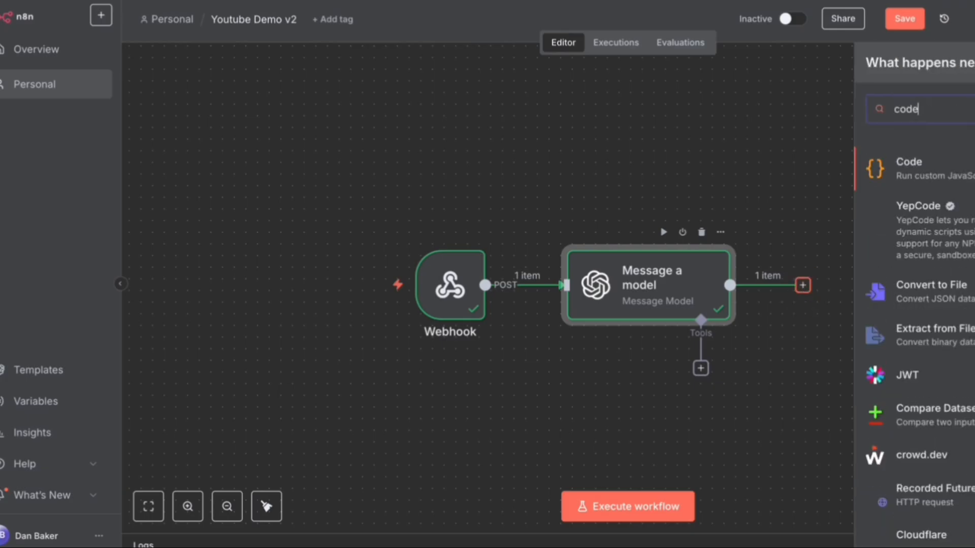
left_click(931, 170)
left_click(588, 252)
key("ctrl+a")
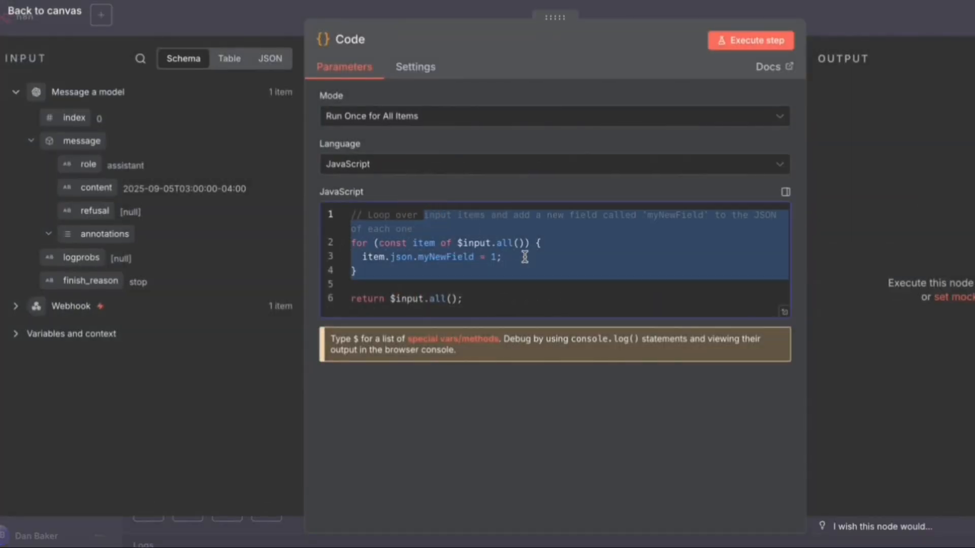
key("ctrl+v")
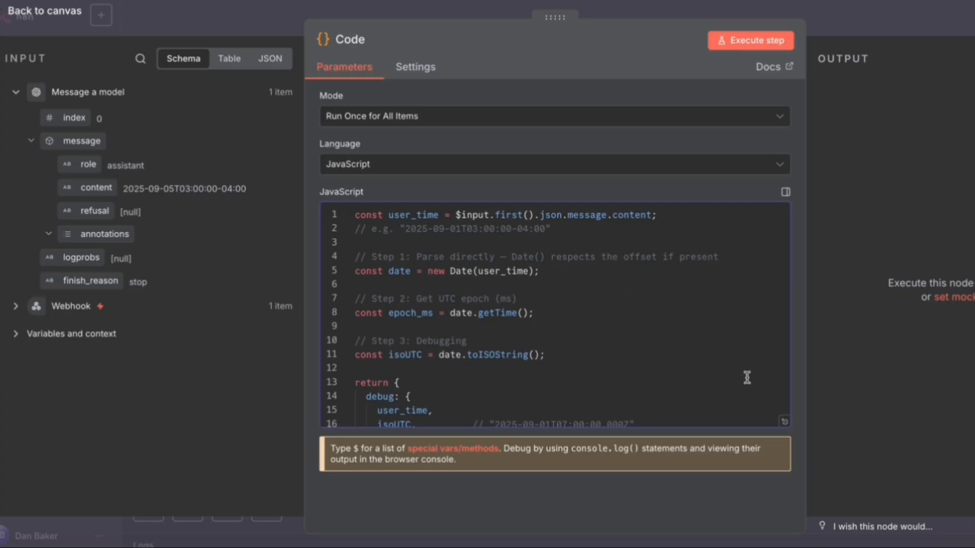
Step: Examine how the script reads the model's content timestamp, parses it as a date, and derives epoch_ms and isoUTC
left_click(784, 421)
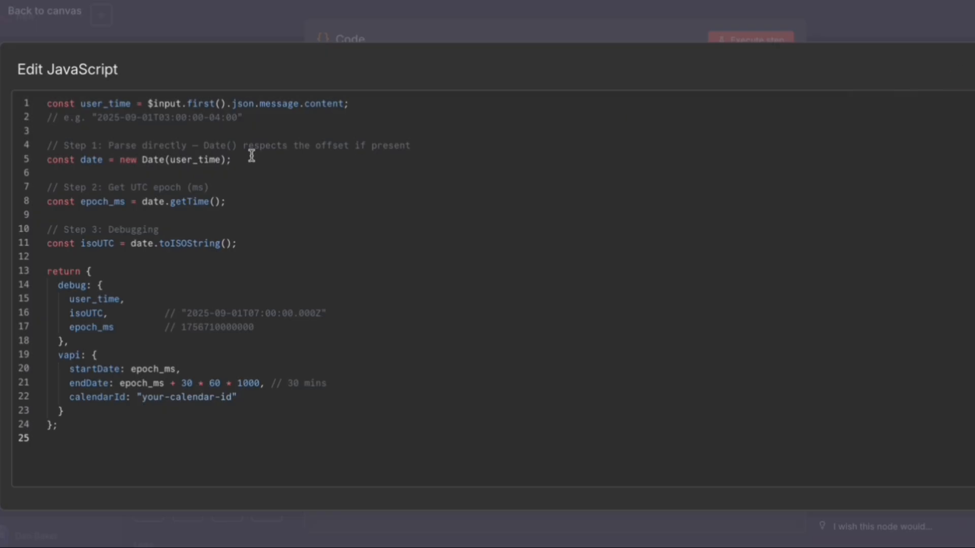
key("Escape")
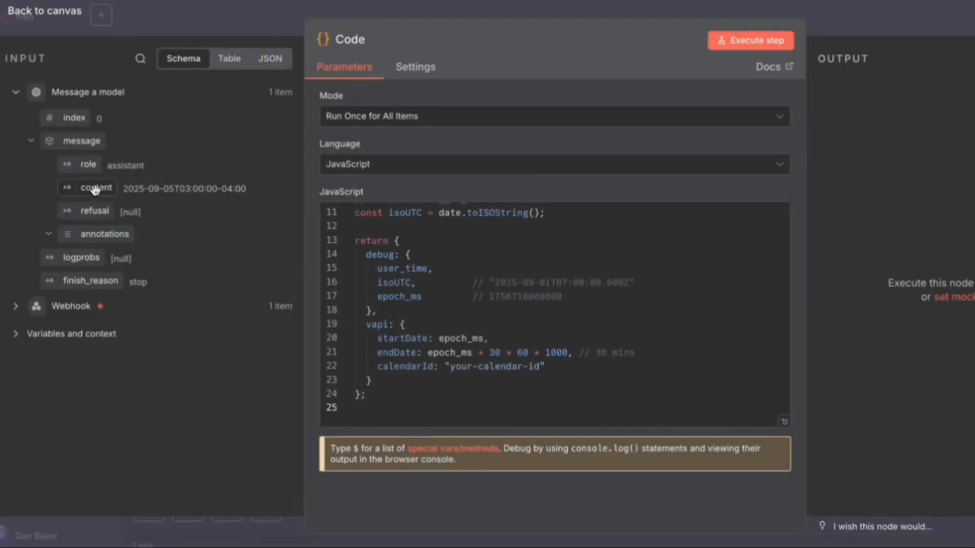
left_click_drag(95, 190, 455, 219)
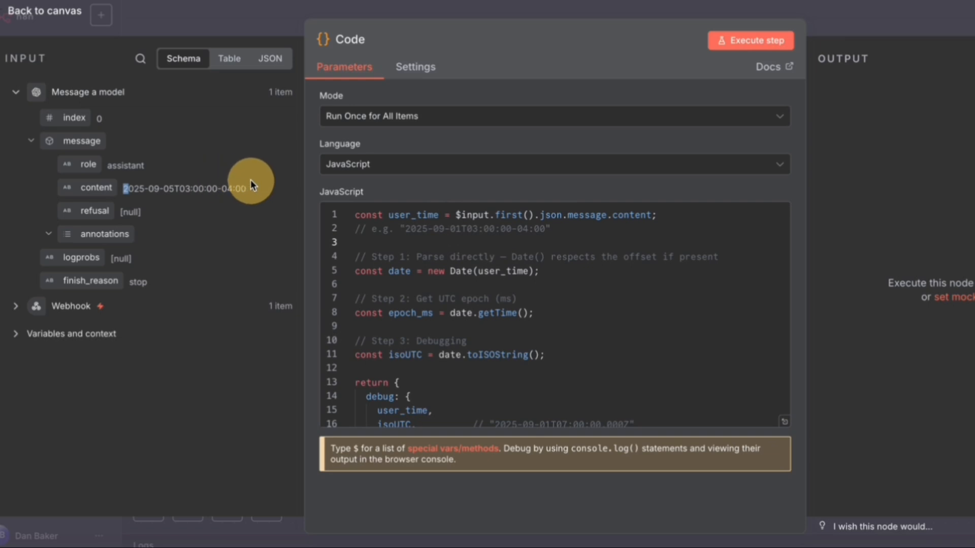
left_click_drag(251, 179, 251, 190)
left_click(241, 190)
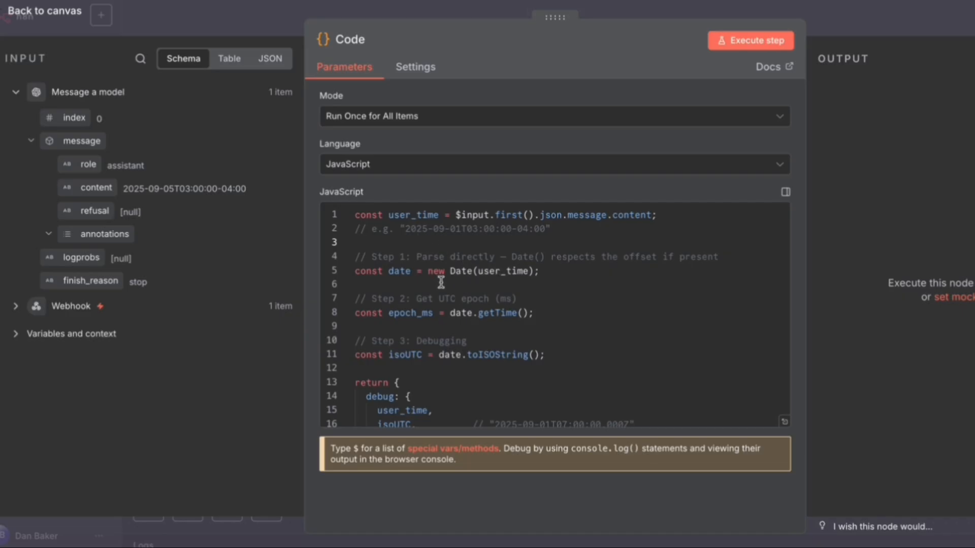
left_click(396, 266)
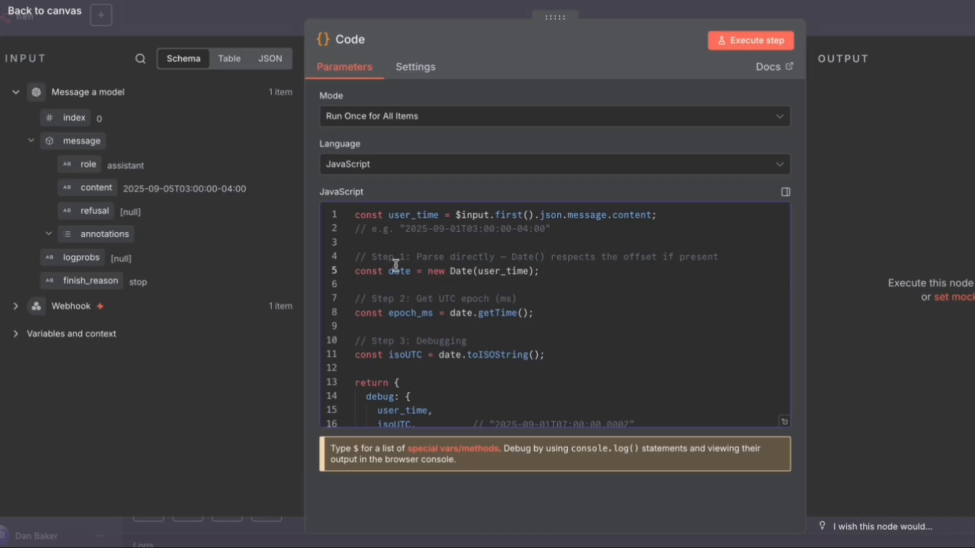
left_click_drag(450, 314, 481, 314)
left_click_drag(388, 313, 548, 311)
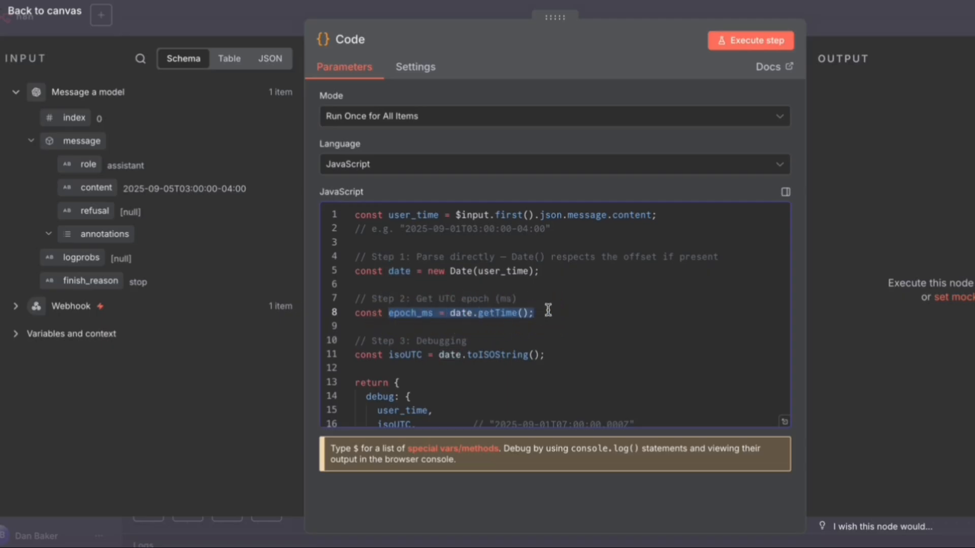
left_click(576, 310)
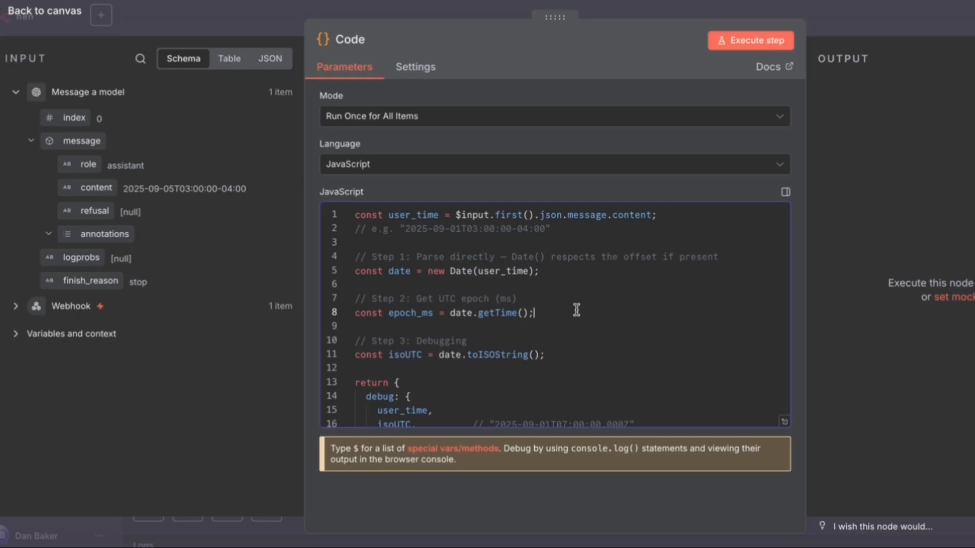
scroll(577, 310, "down", 2)
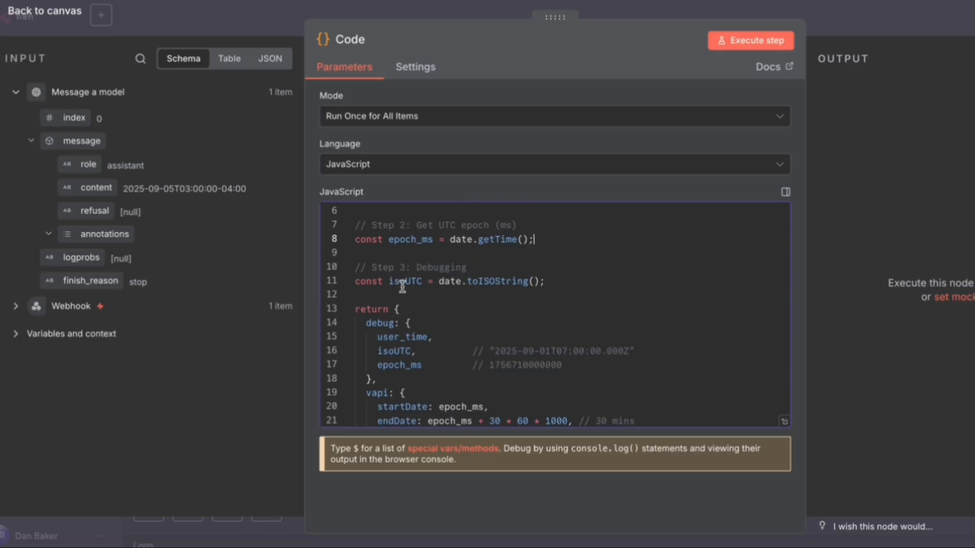
left_click_drag(385, 281, 535, 283)
left_click(572, 277)
scroll(572, 277, "down", 1)
left_click_drag(563, 266, 384, 265)
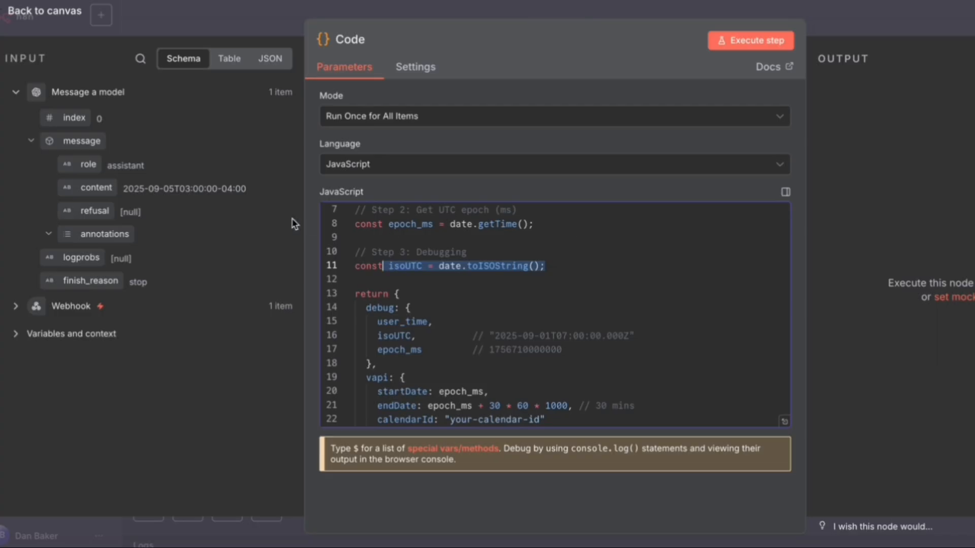
left_click_drag(252, 189, 211, 190)
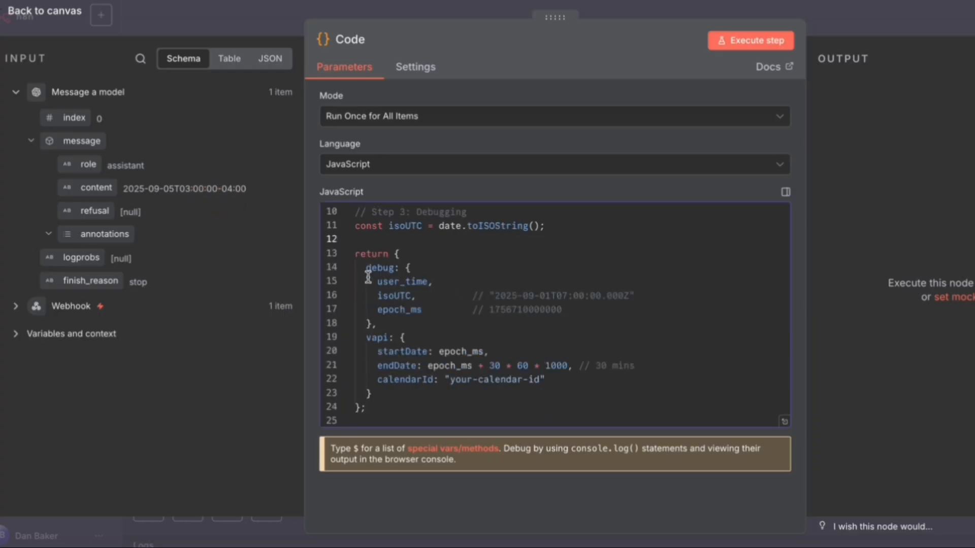
Step: Examine the script's return block, comparing the isoUTC and epoch_ms debug values with the startDate under vapi
left_click(421, 297)
left_click_drag(377, 296, 412, 296)
left_click(443, 297)
left_click_drag(377, 310, 445, 309)
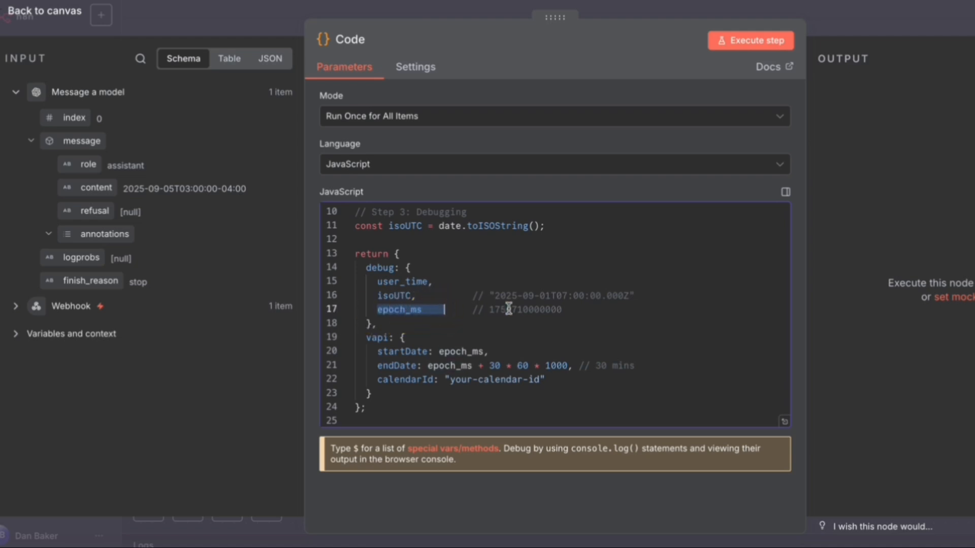
left_click(584, 308)
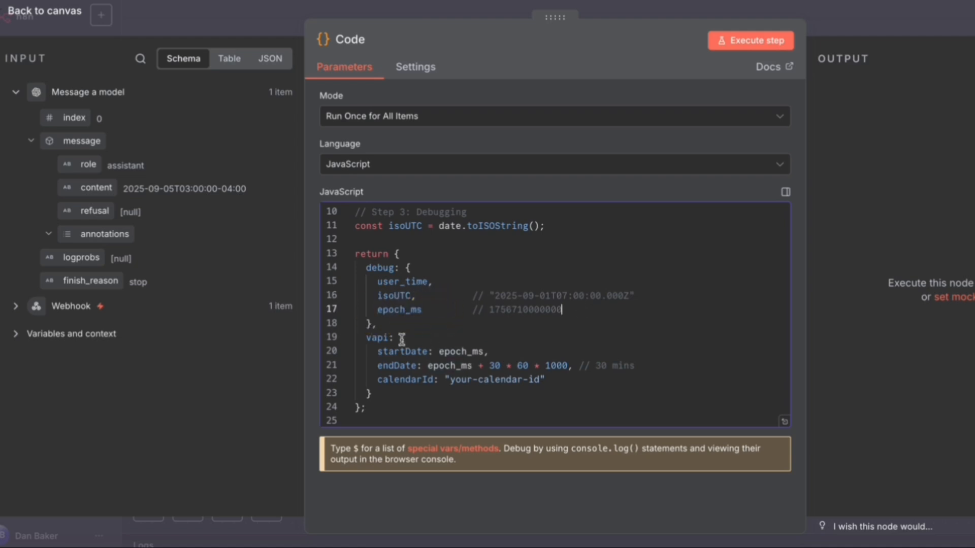
left_click(373, 338)
left_click_drag(439, 351, 483, 351)
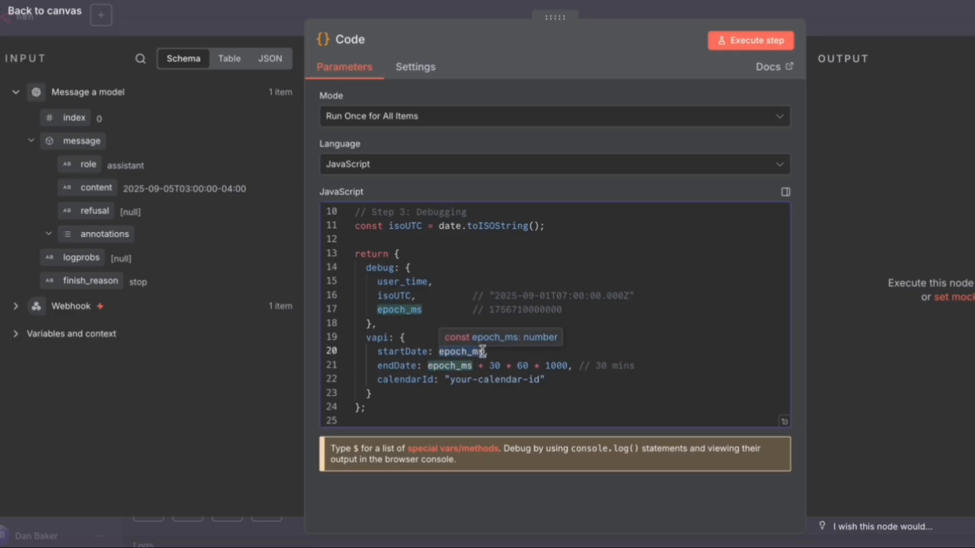
left_click_drag(490, 311, 570, 311)
left_click(577, 311)
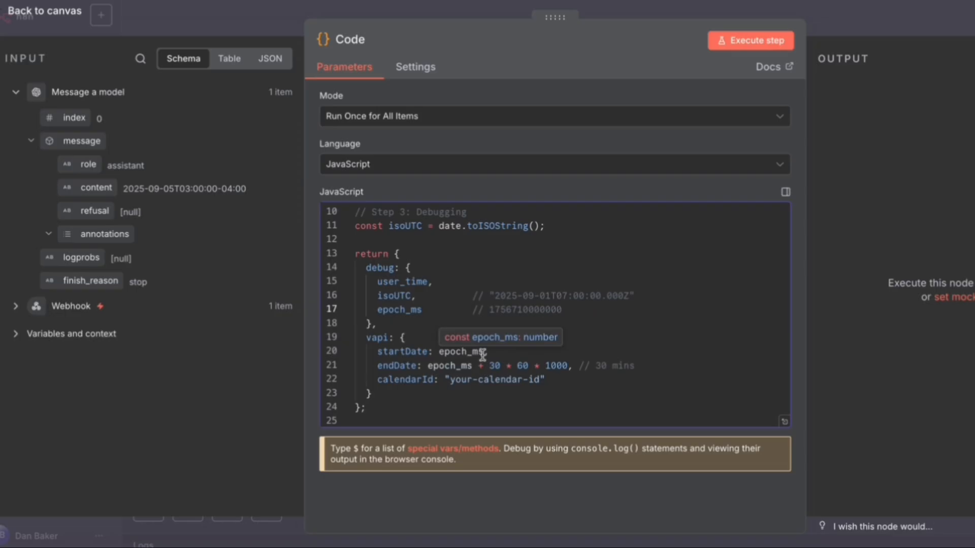
left_click(376, 355)
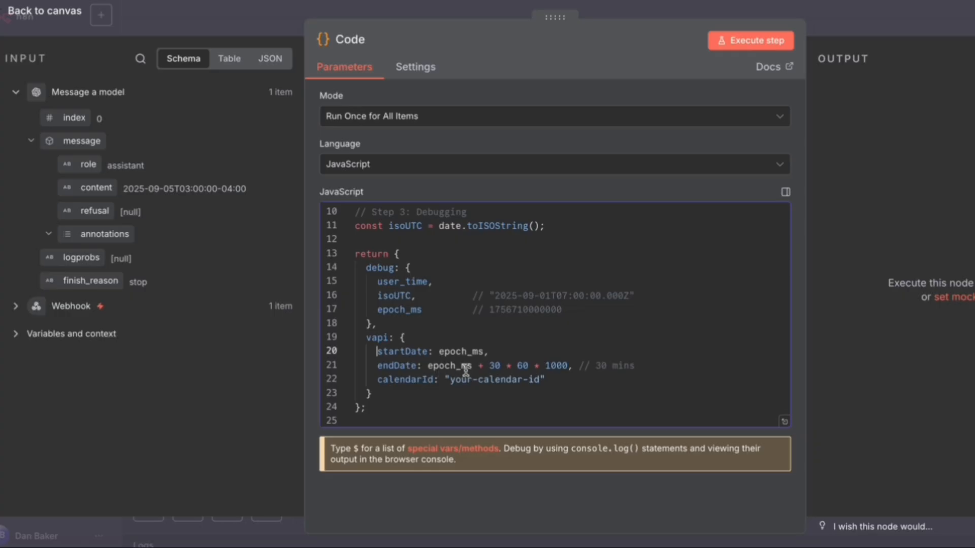
Step: Change the endDate calculation to epoch_ms + 60 * 60 * 1000 and its comment to 60 mins
left_click_drag(429, 368, 467, 369)
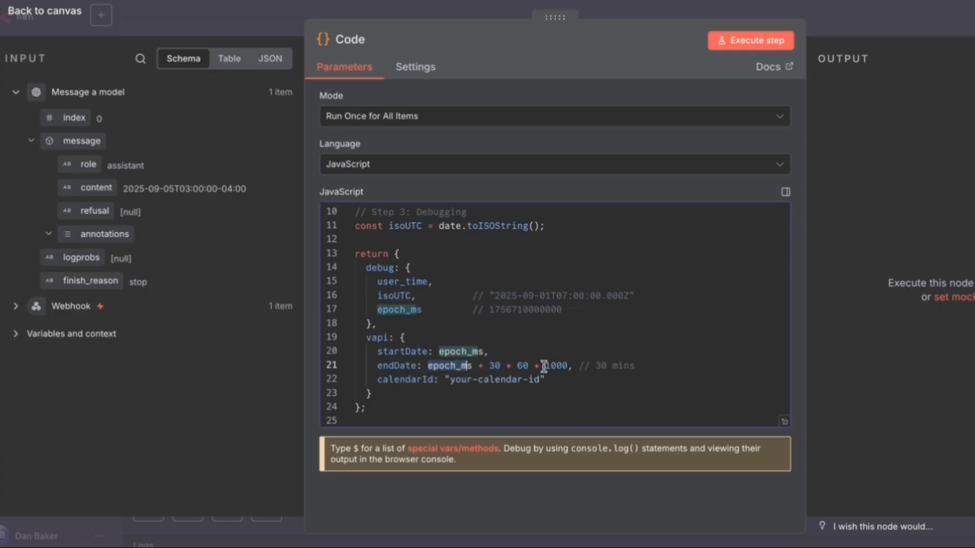
left_click(493, 366)
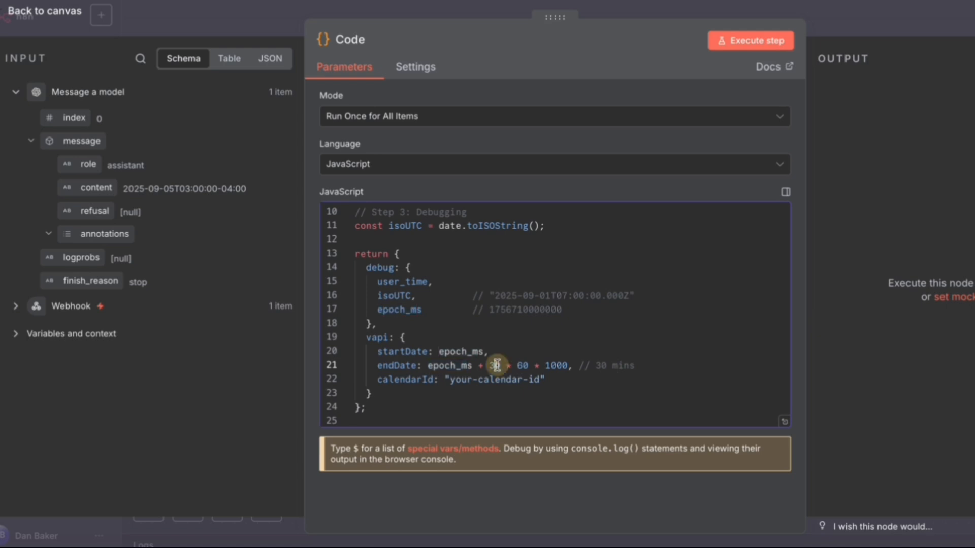
key("BackSpace")
type("6")
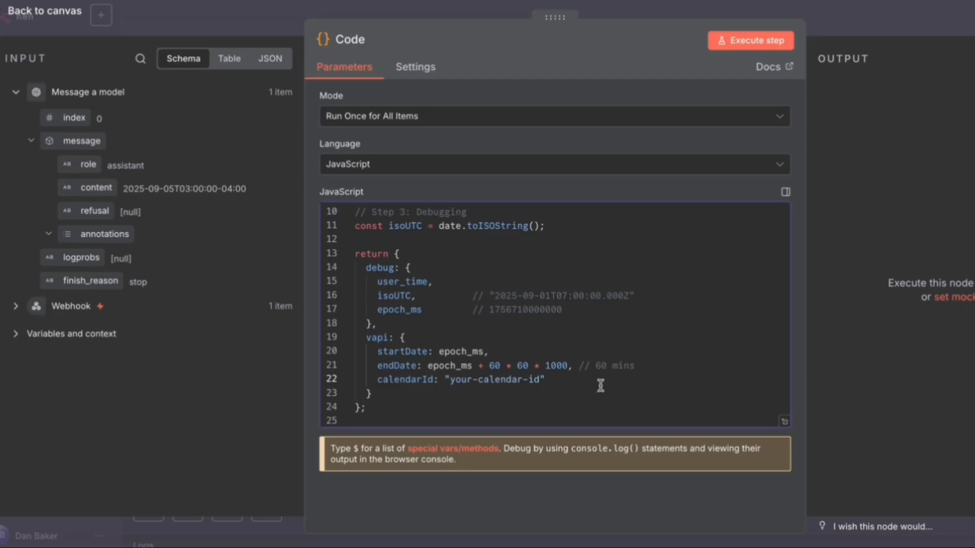
Step: Delete the calendarId line from the vapi object in the returned data
key("shift+Home")
key("BackSpace")
type("\\")
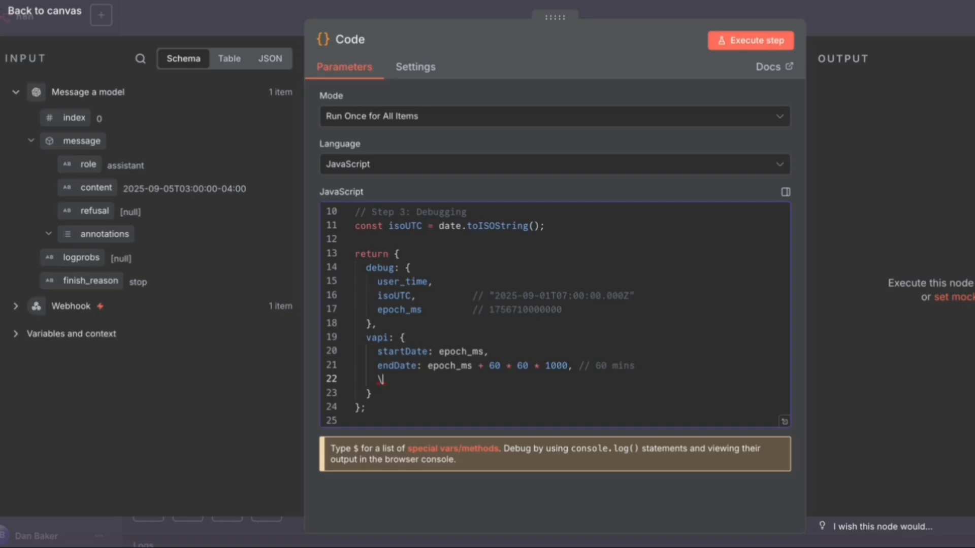
key("BackSpace")
key("BackSpace")
key("BackSpace")
key("BackSpace")
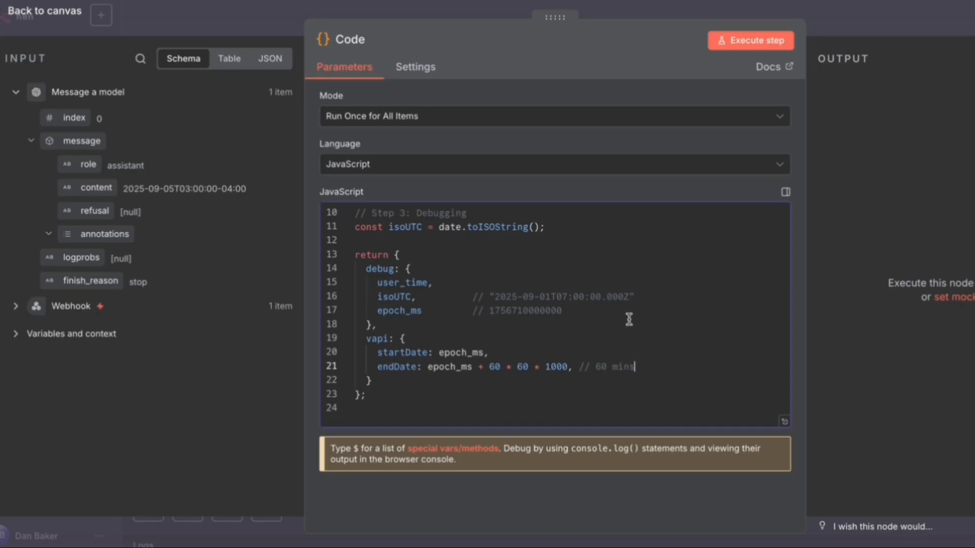
Step: Execute the Code step and examine the isoUTC, startDate and endDate values in its output
left_click(641, 315)
left_click(746, 49)
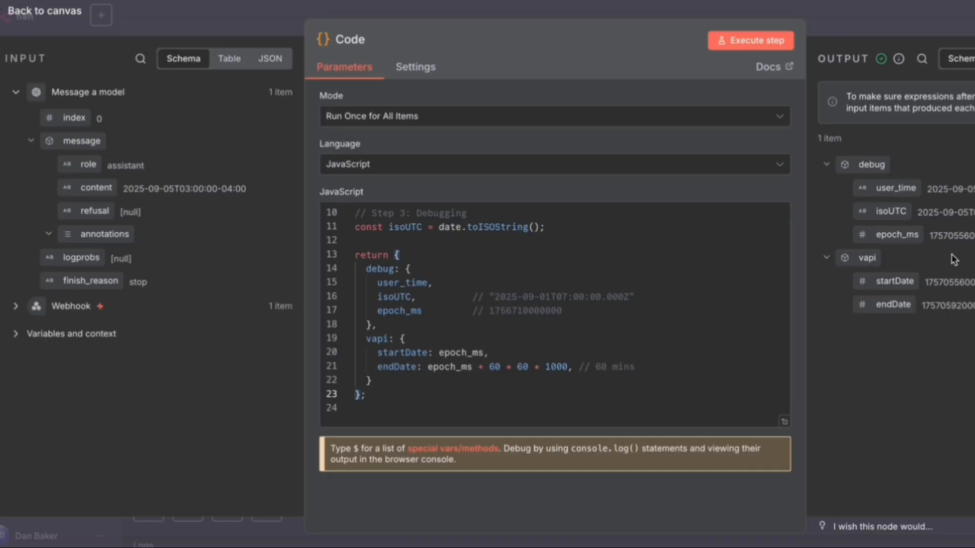
left_click(963, 282)
left_click_drag(918, 212, 974, 213)
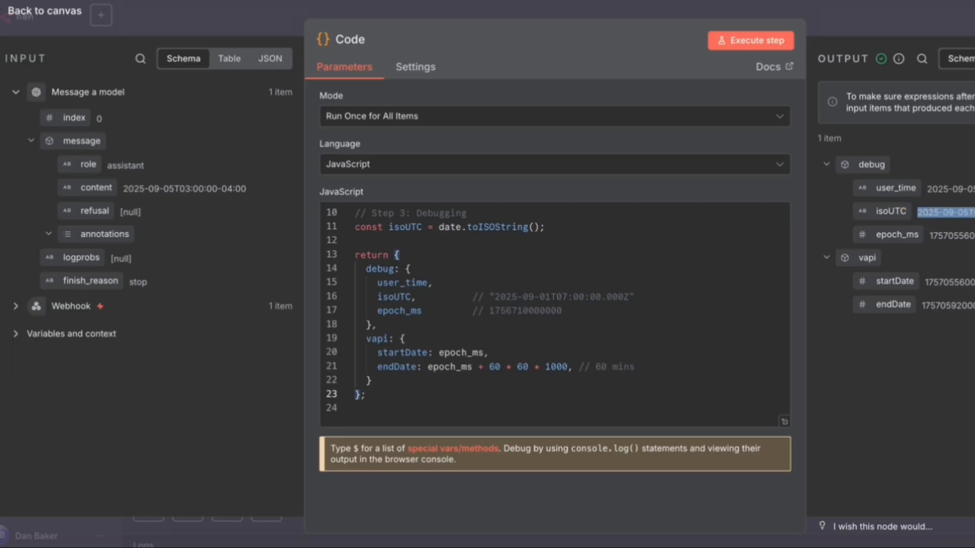
left_click(974, 254)
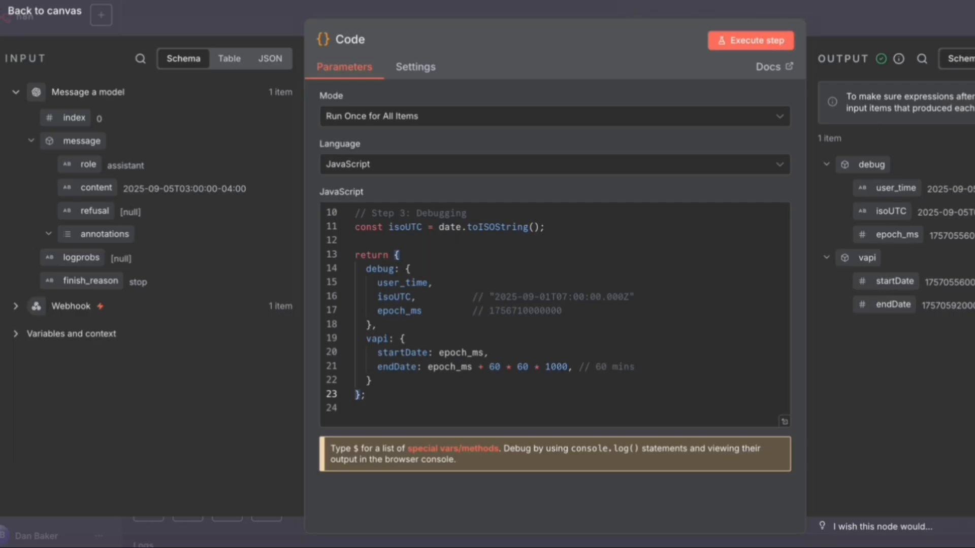
Step: In a new browser tab, search Google for "vapi go high level docs" and open the GoHighLevel Integration page at the Check Availability Tool section
key("super+t")
type("vapi")
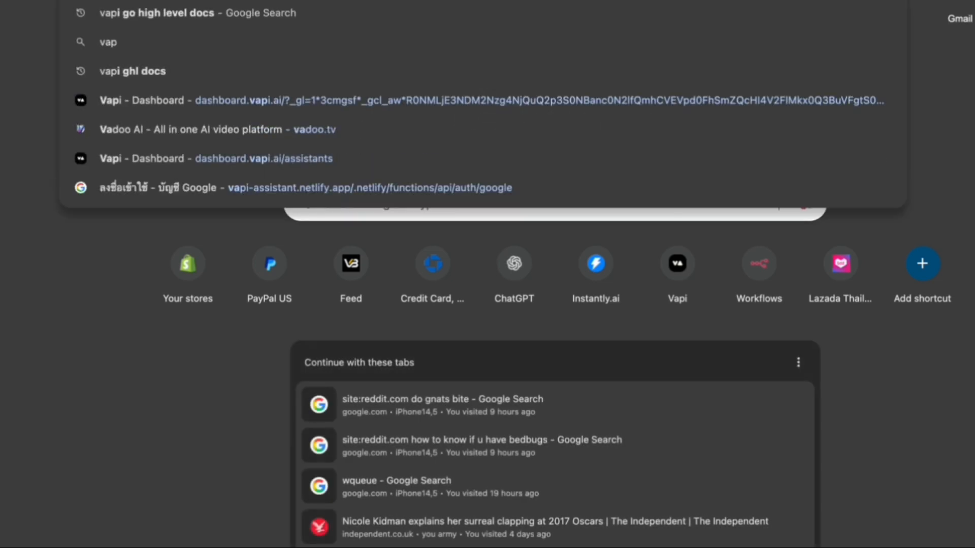
key("Return")
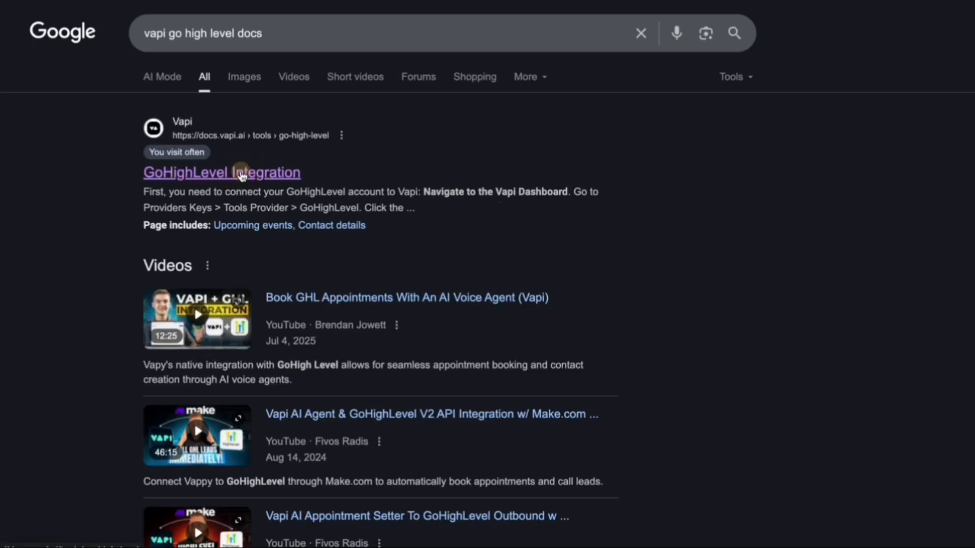
left_click(239, 173)
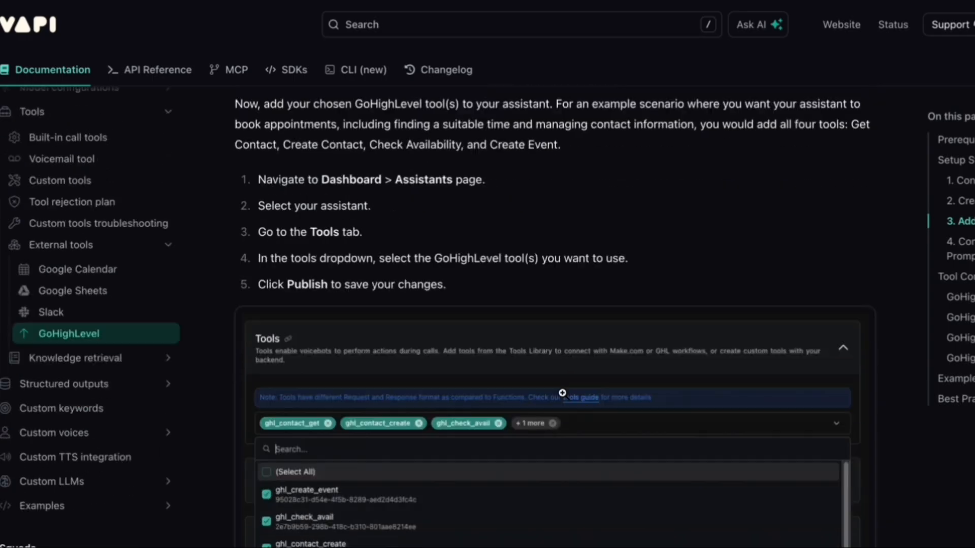
scroll(562, 392, "down", 15)
scroll(711, 309, "up", 4)
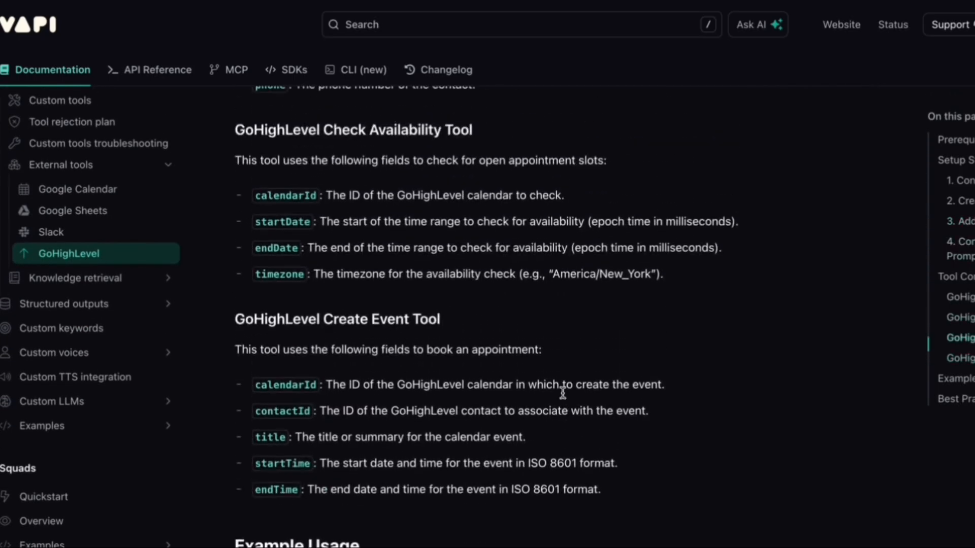
scroll(711, 310, "up", 2)
scroll(712, 309, "down", 2)
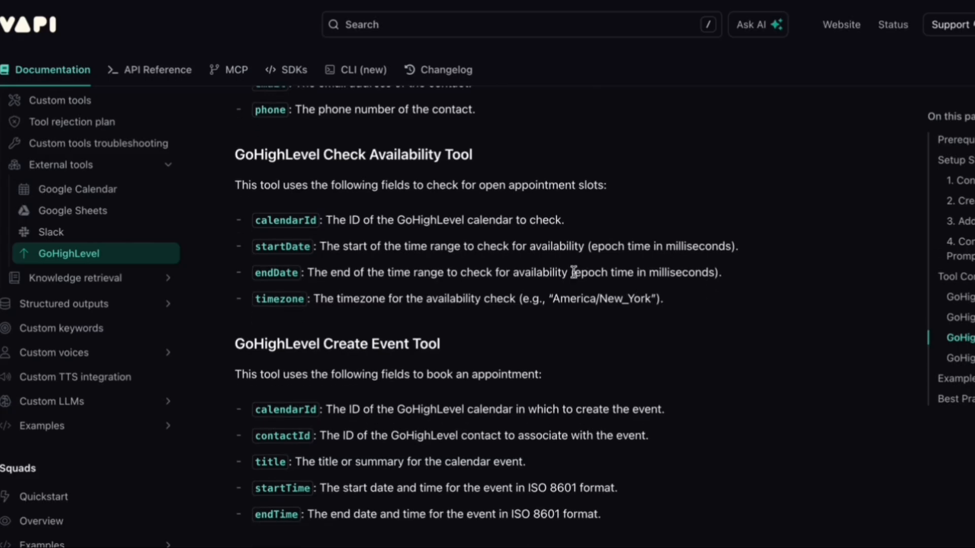
Step: Compare the startDate format required by the GoHighLevel Check Availability Tool with the epoch_ms output of the n8n Code node
left_click_drag(235, 155, 486, 162)
left_click(741, 215)
scroll(769, 241, "down", 1)
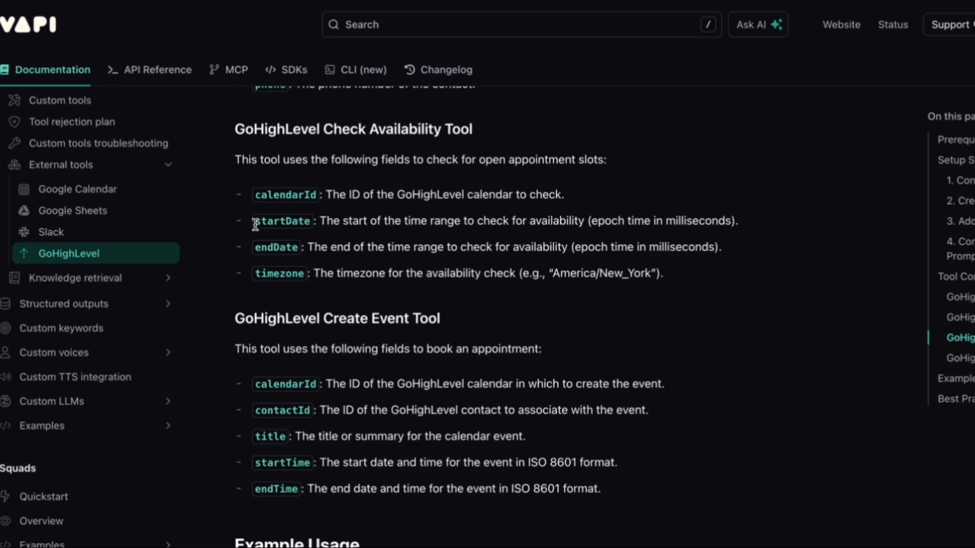
left_click_drag(255, 224, 310, 223)
left_click(500, 261)
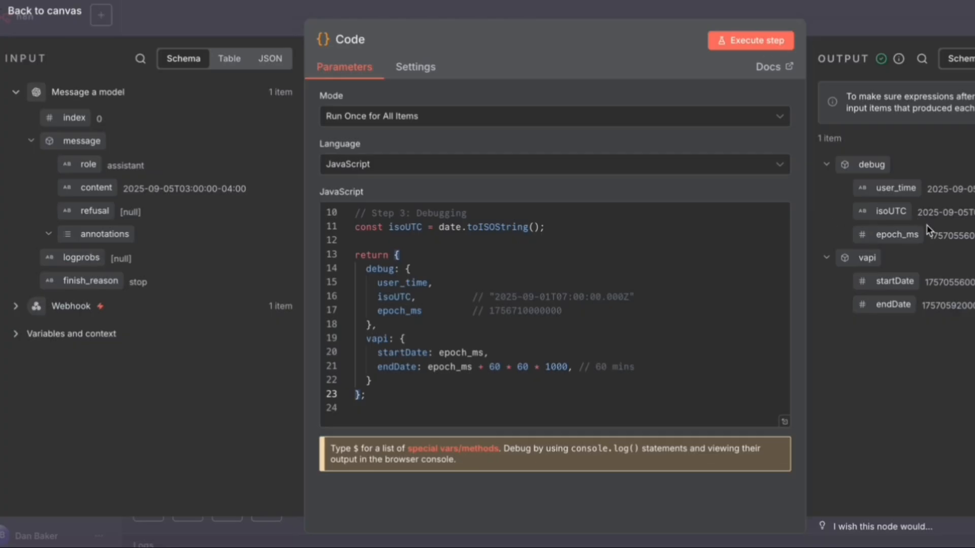
double_click(938, 235)
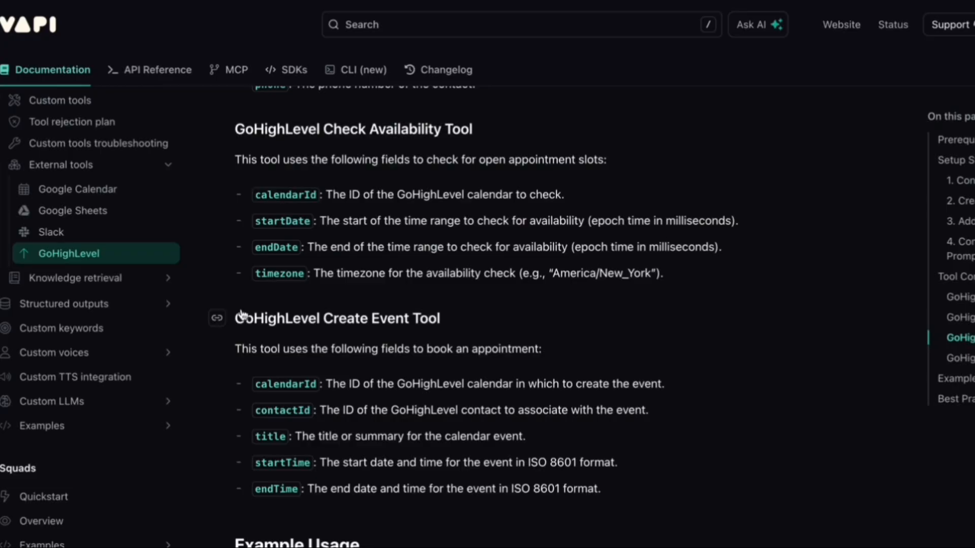
left_click_drag(255, 221, 375, 222)
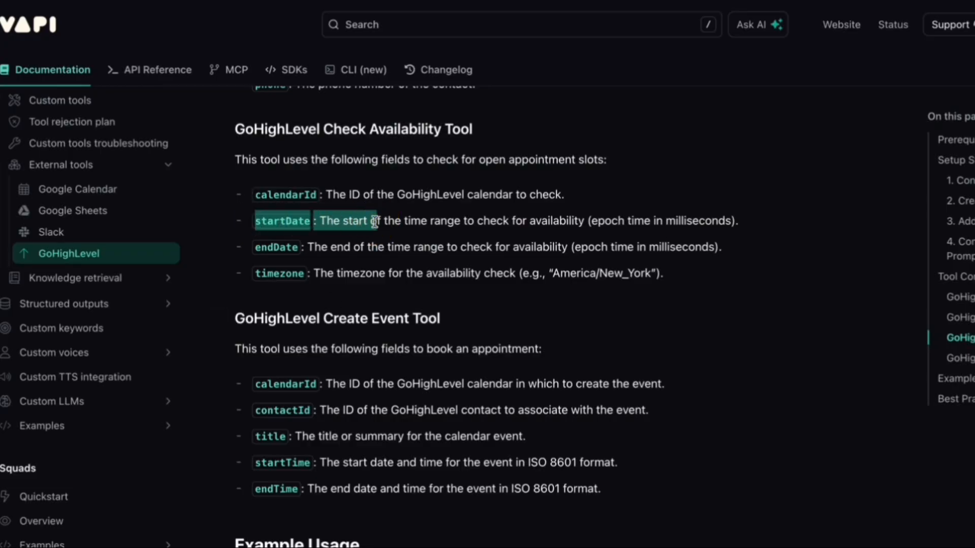
Step: Check the Code node's startDate and endDate outputs against the epoch-millisecond format in the GoHighLevel Check Availability documentation
left_click(288, 220)
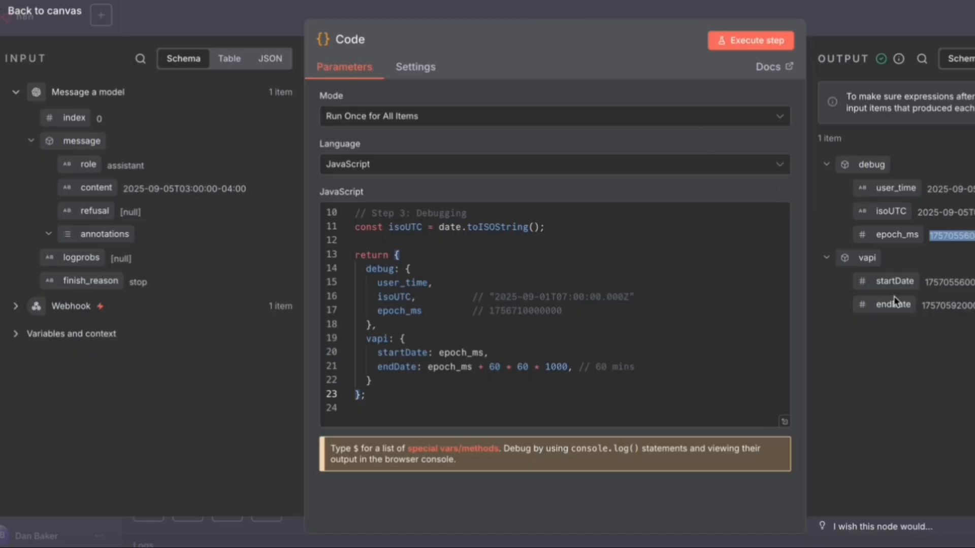
double_click(945, 283)
double_click(945, 305)
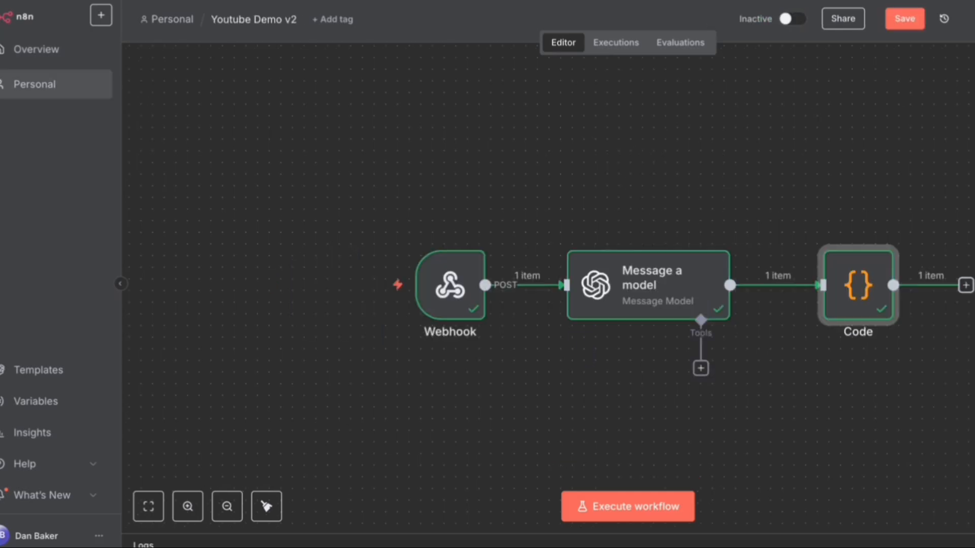
Step: Save the workflow and add a Respond to Webhook node after the Code node
left_click(906, 21)
scroll(797, 359, "right", 6)
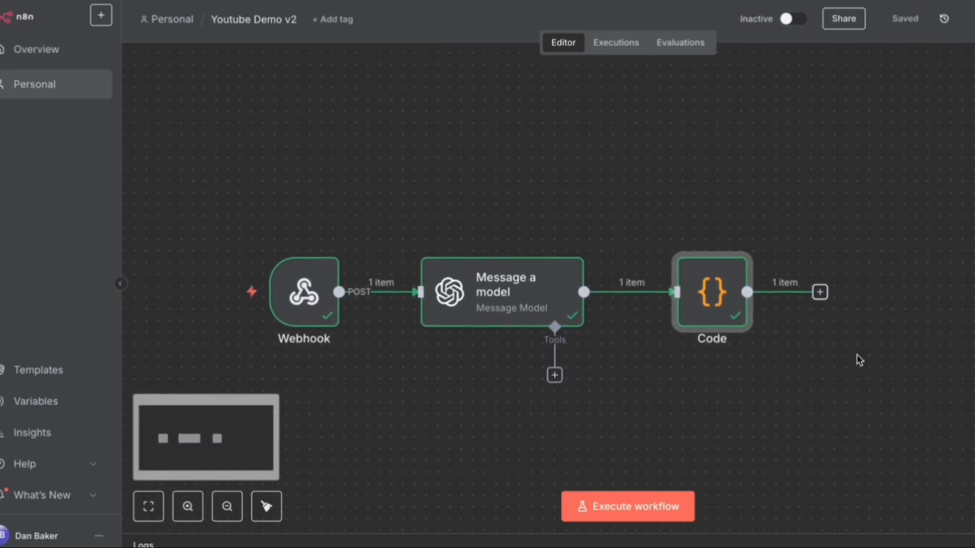
left_click(769, 291)
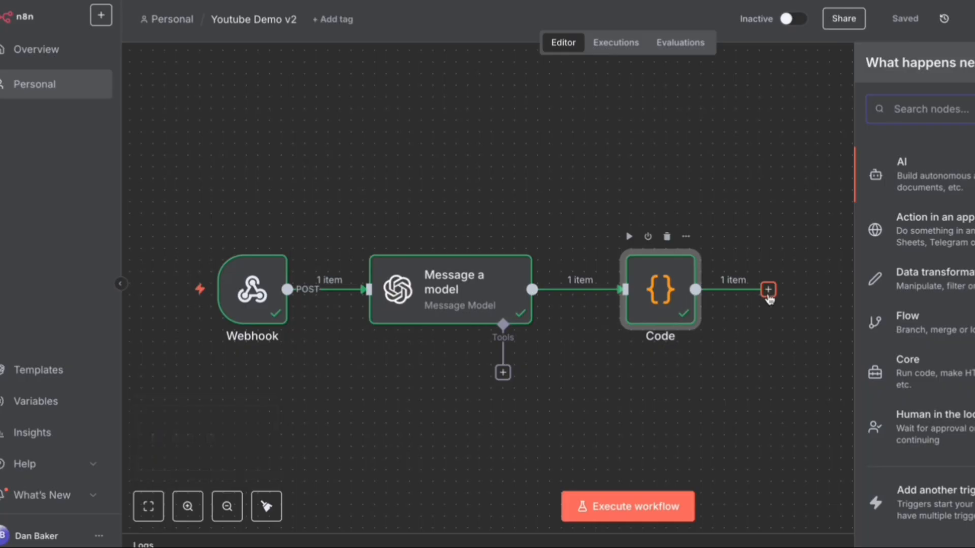
type("respond")
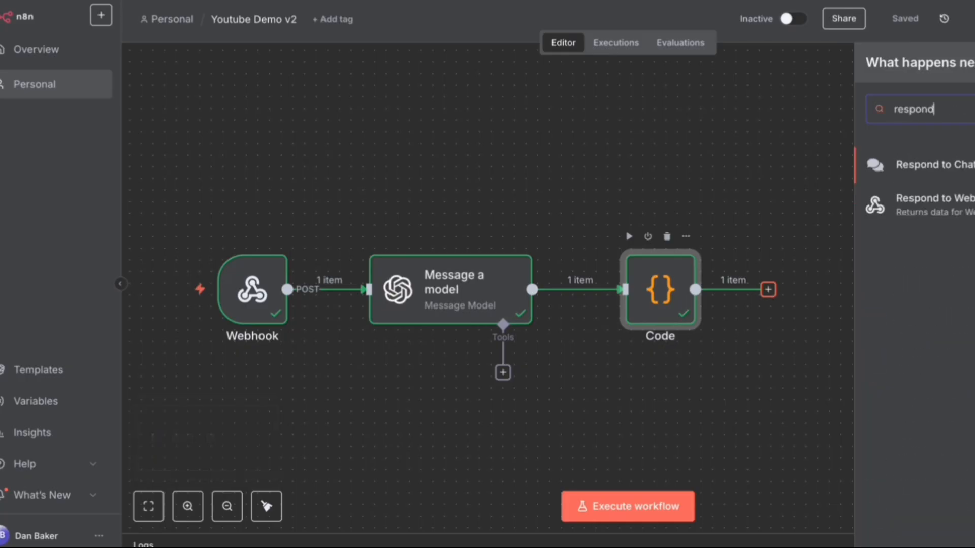
key("Down")
key("Return")
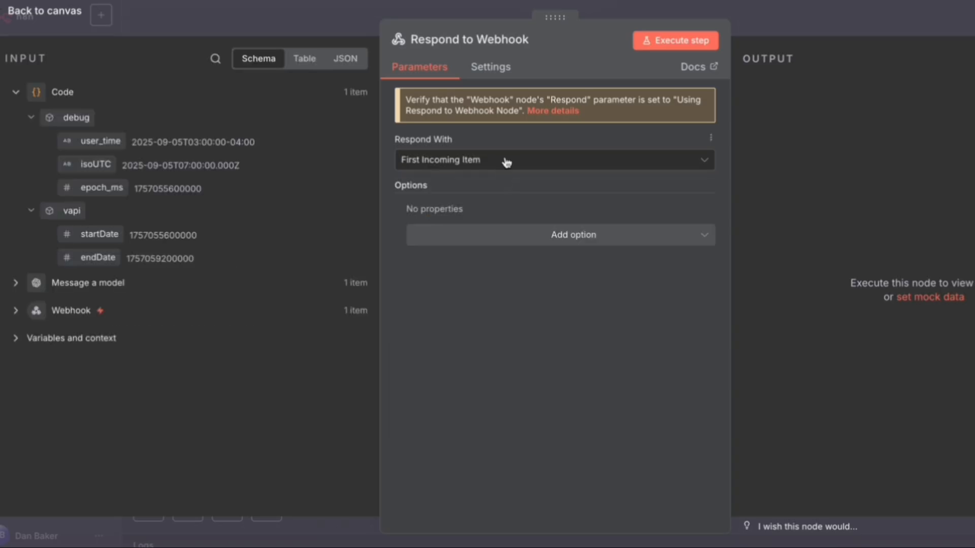
Step: Set the Respond to Webhook node to respond with JSON and replace the default response body with empty curly braces
left_click(506, 160)
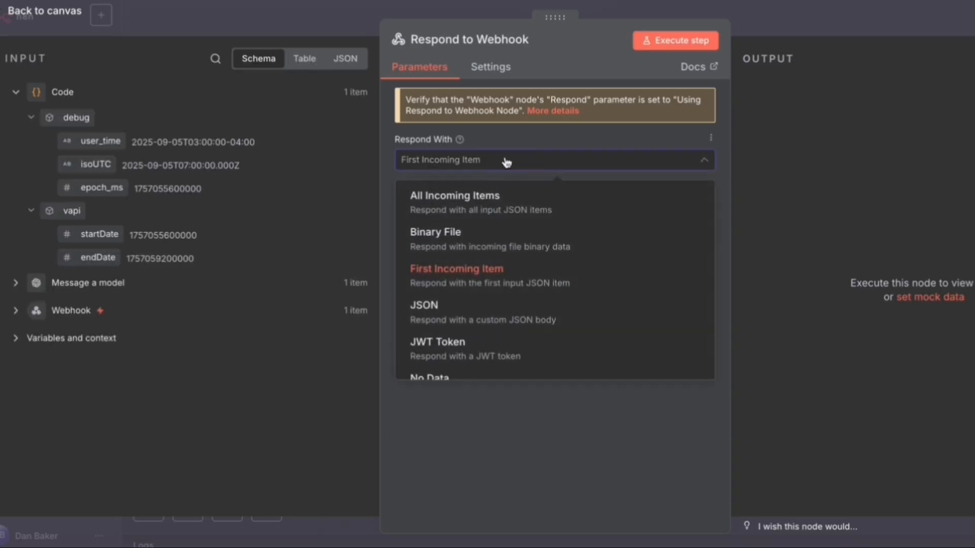
left_click(434, 312)
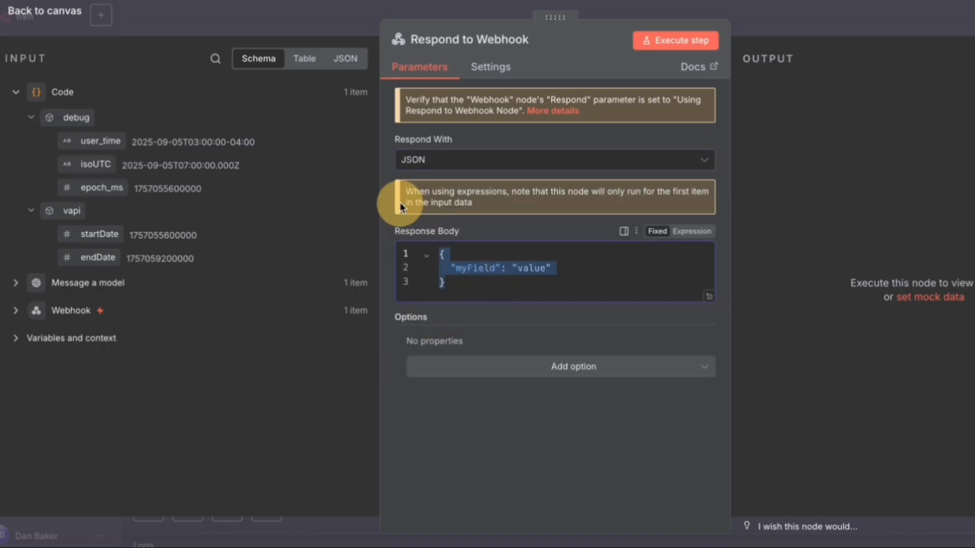
type("{     \"results\": [         {             \"toolCallId\": \"{{ $('Webhook').item.json.body.message.toolCalls[0].id }}\",             \"result\": \"{{ $json.vapi.startDate }}\"         }     ] }")
key("super+a")
key("BackSpace")
type("{")
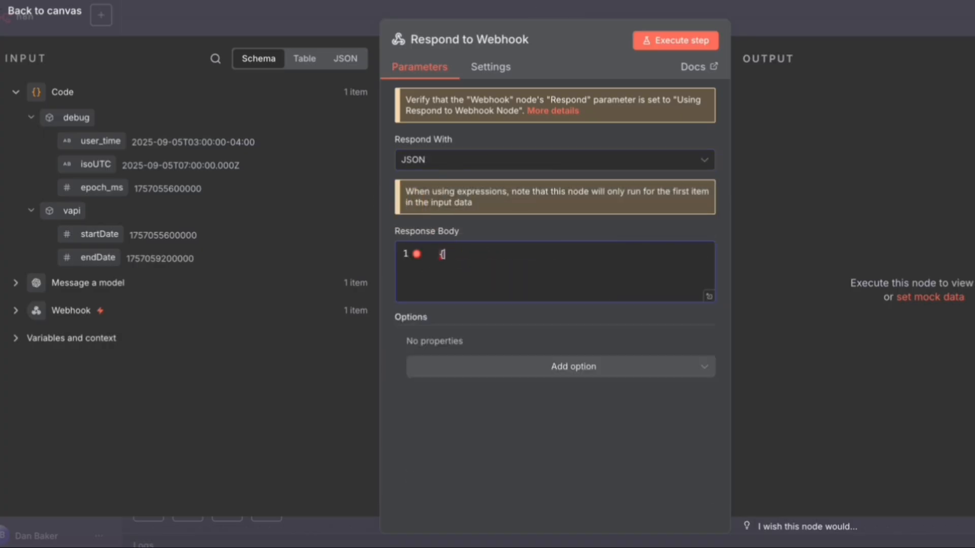
key("Return")
key("Return")
type("}")
key("Up")
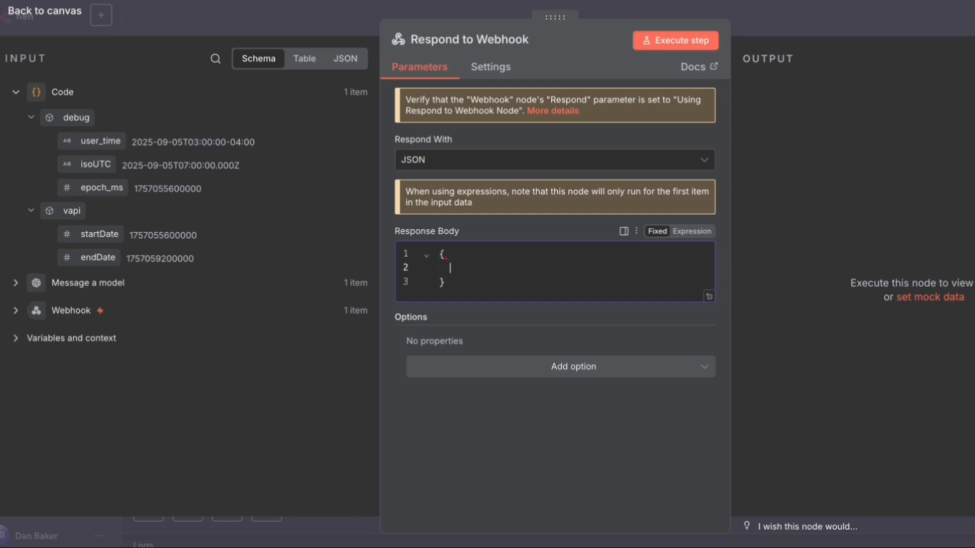
Step: Add a "results" array containing one empty object to the response body
type("\"results\": [")
key("Return")
key("Return")
type("]")
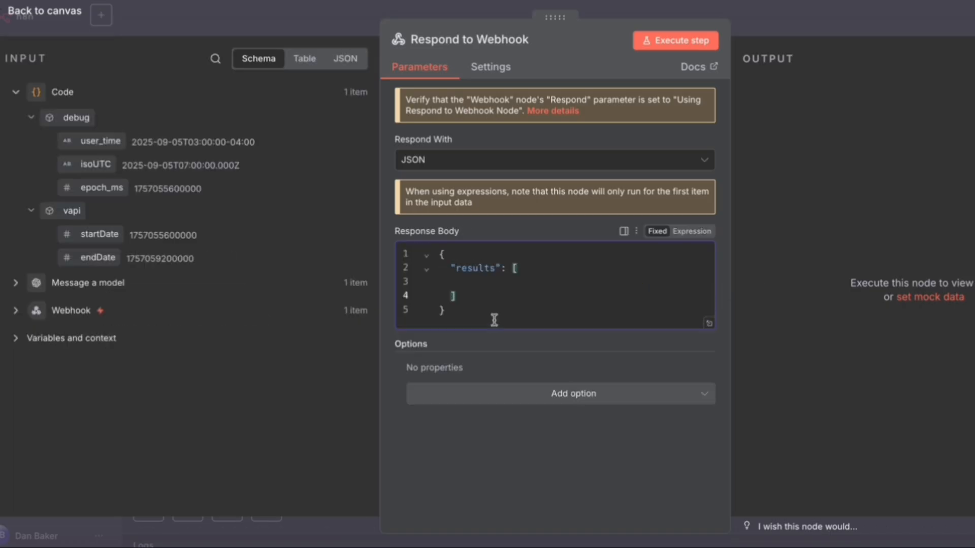
left_click(523, 280)
key("Return")
key("BackSpace")
type("{")
key("Return")
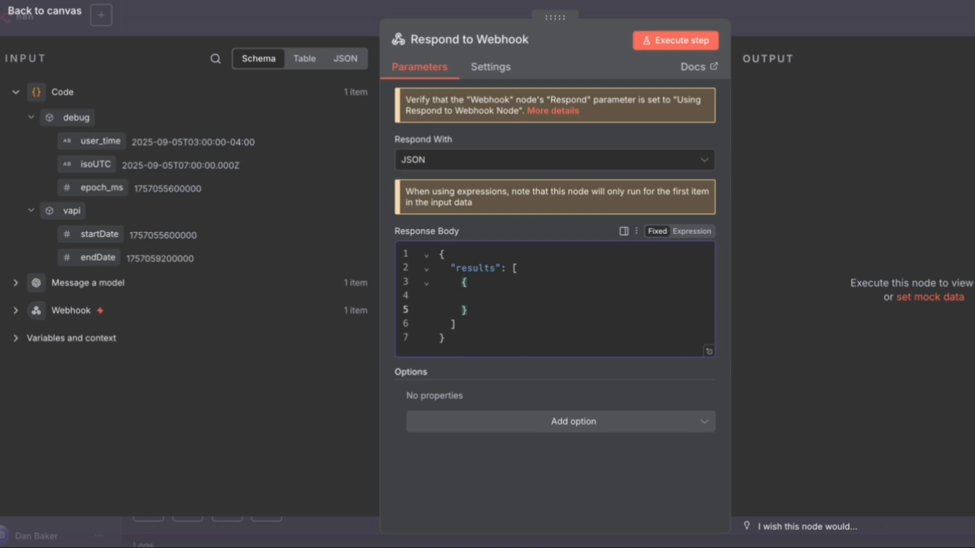
Step: Add a "toolCallId" key to the results object, mapped to {{ $('Webhook').item.json.body.message.toolCalls[0].id }}
key("Up")
type("\"toolCallId\":")
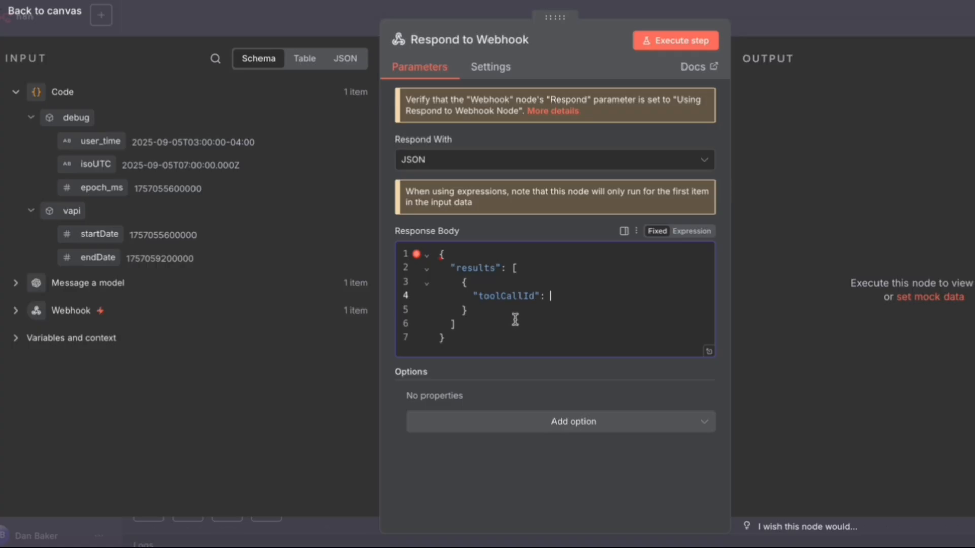
left_click(16, 311)
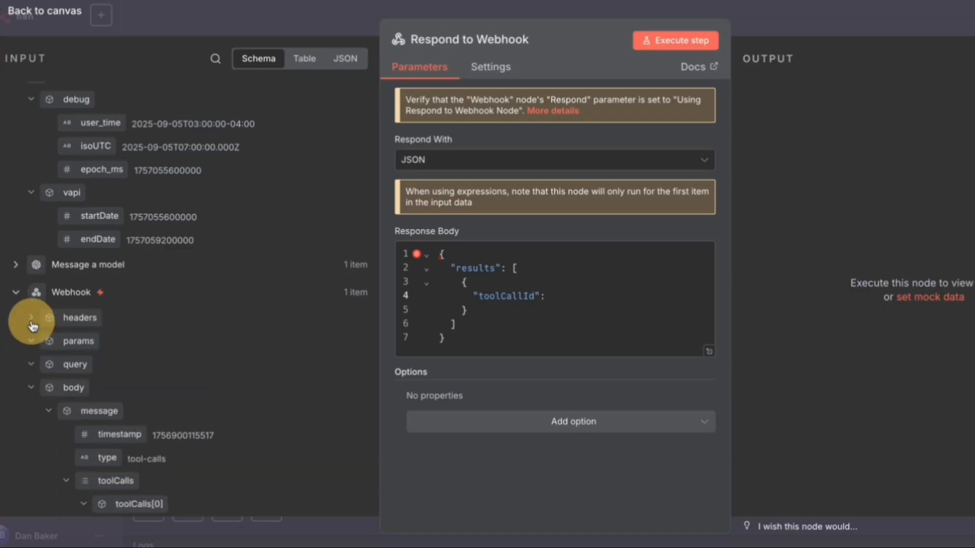
scroll(127, 346, "down", 5)
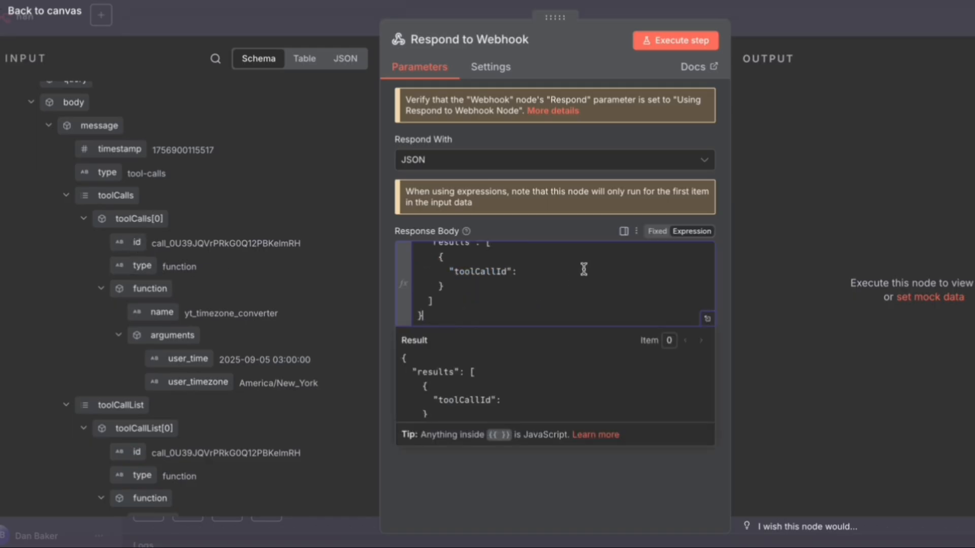
left_click(563, 273)
type("{{ $('Webhook').item.json.body.message.toolCalls[0].id }}")
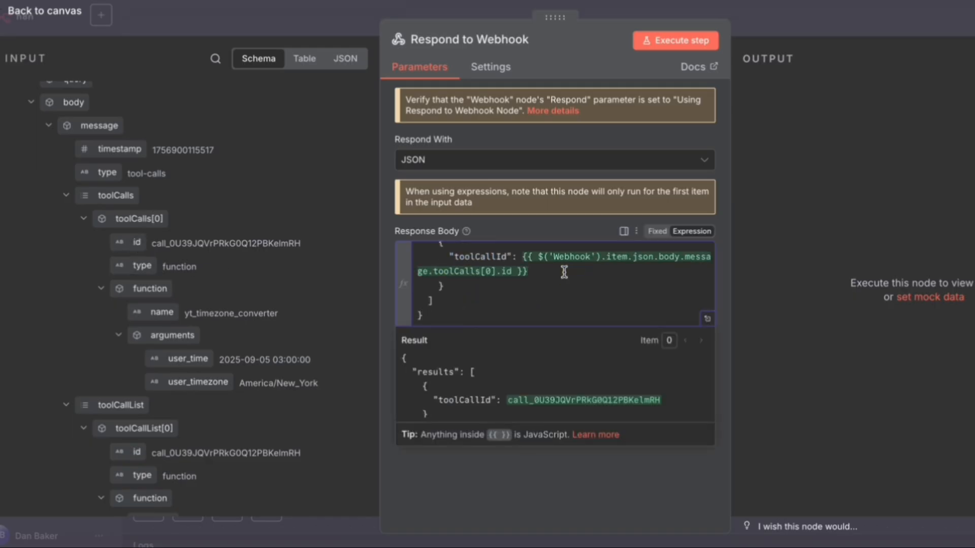
Step: Enclose the toolCallId expression in double quotation marks
scroll(538, 279, "up", 1)
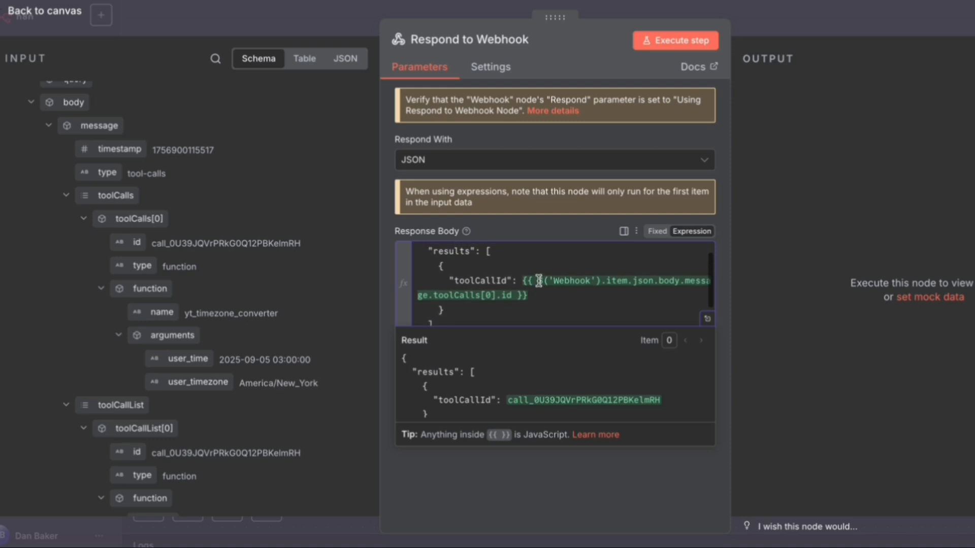
left_click(521, 283)
type("\"")
left_click(552, 291)
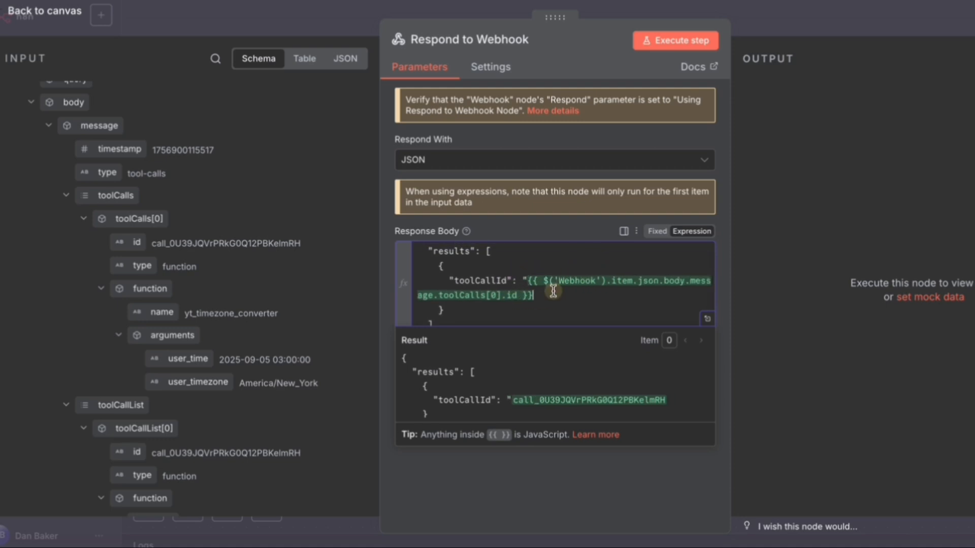
type("\"")
key("BackSpace")
Step: Add a "result" key below toolCallId, mapped to the Code node's startDate as {{ $json.vapi.startDate }}
key("Return")
type("\"result\":")
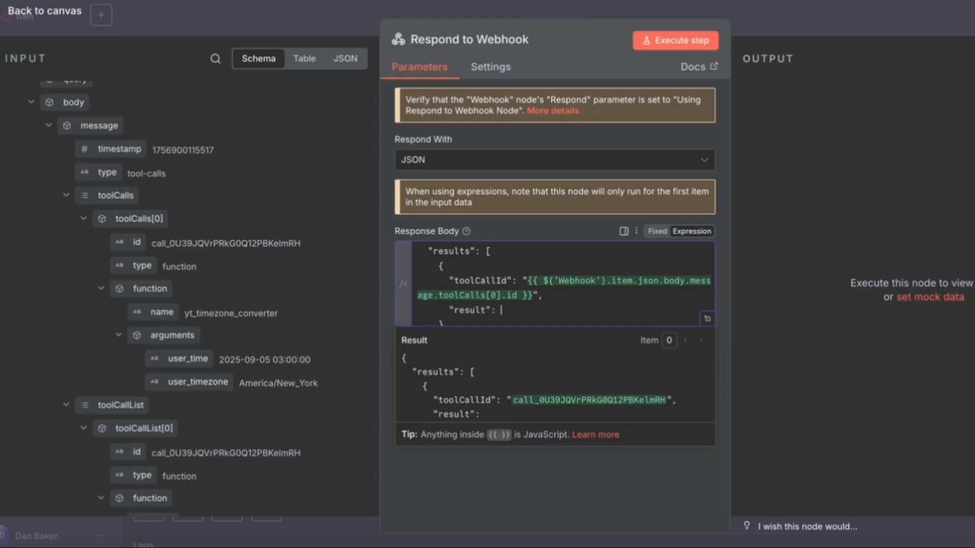
scroll(111, 227, "up", 6)
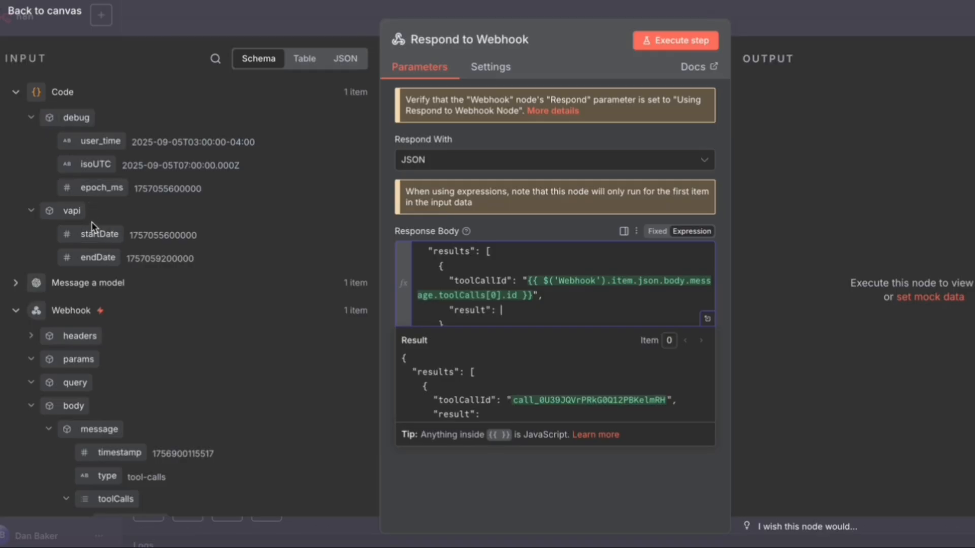
left_click_drag(92, 231, 495, 314)
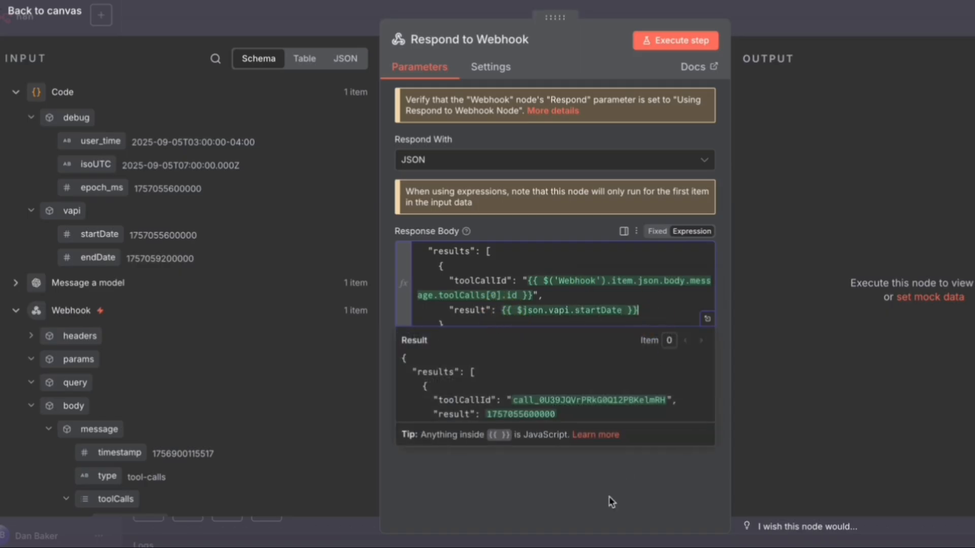
Step: Execute the Respond to Webhook step and examine the rendered response body in the enlarged expression editor
left_click(657, 142)
left_click(678, 42)
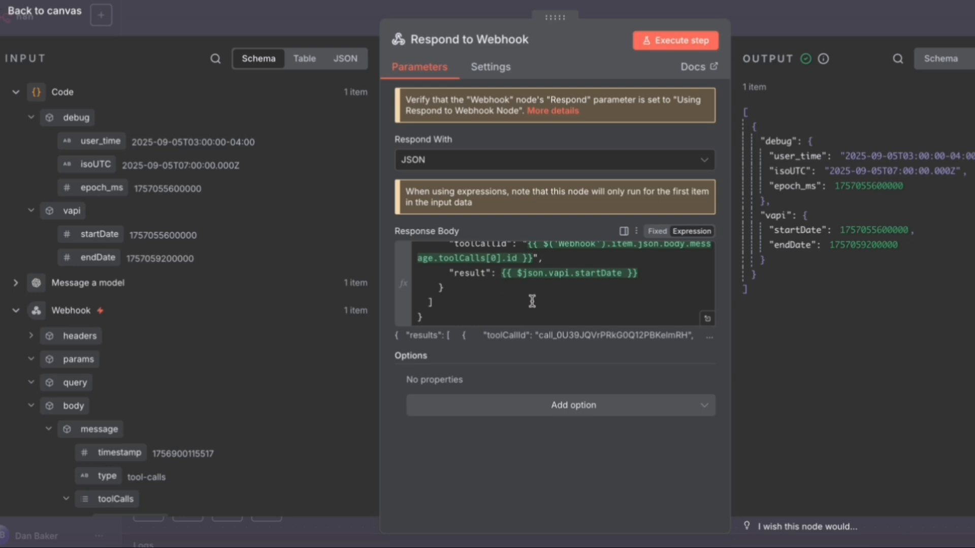
left_click(708, 320)
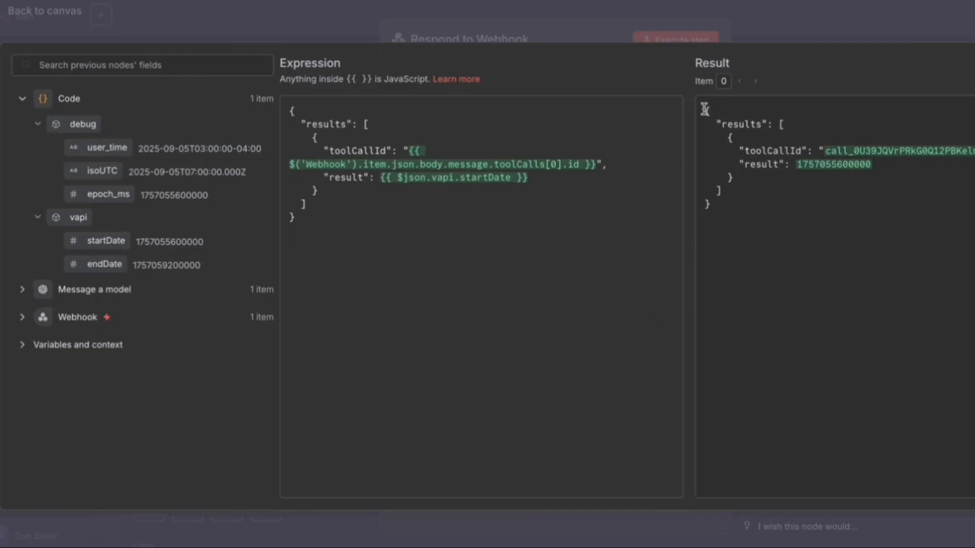
left_click_drag(706, 110, 782, 216)
left_click(785, 217)
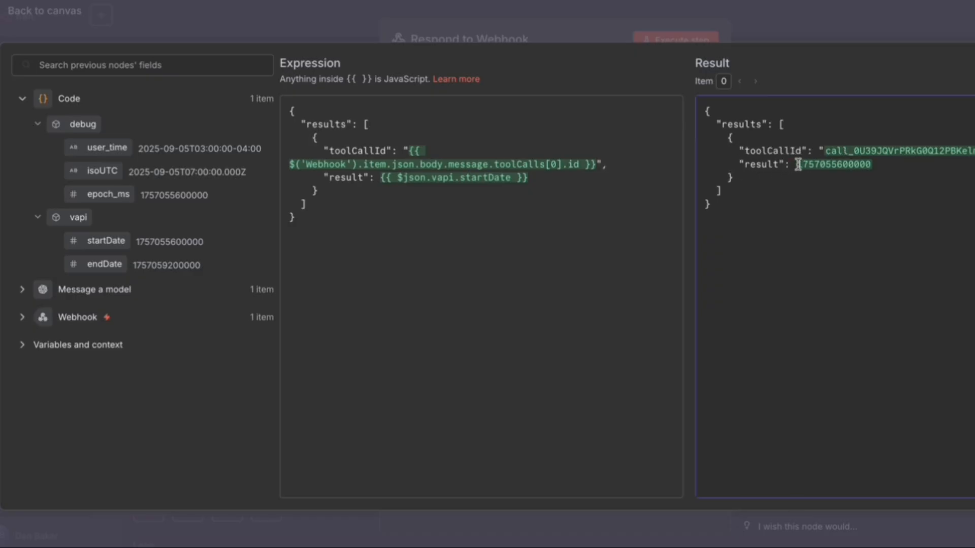
key("Escape")
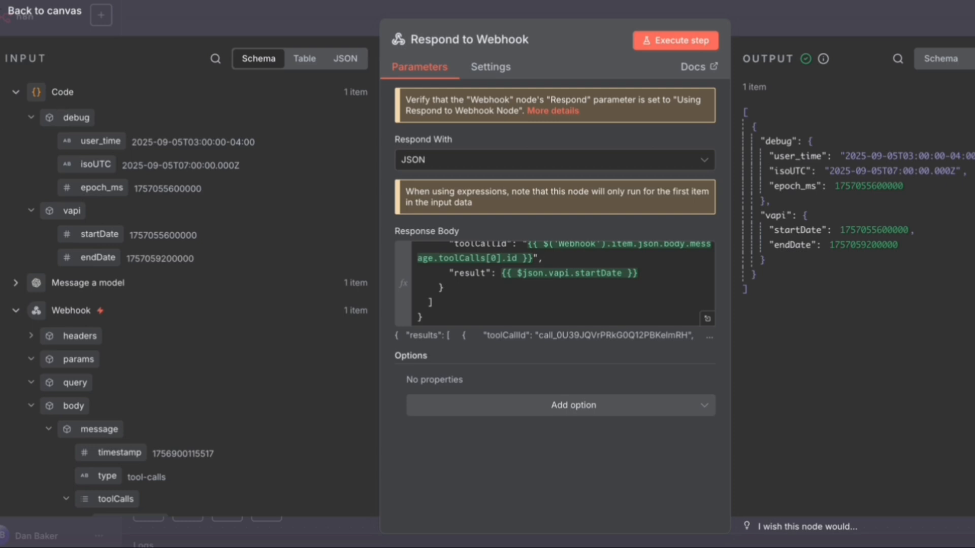
Step: Return to the canvas and save the workflow with its new Respond to Webhook node
left_click(1, 19)
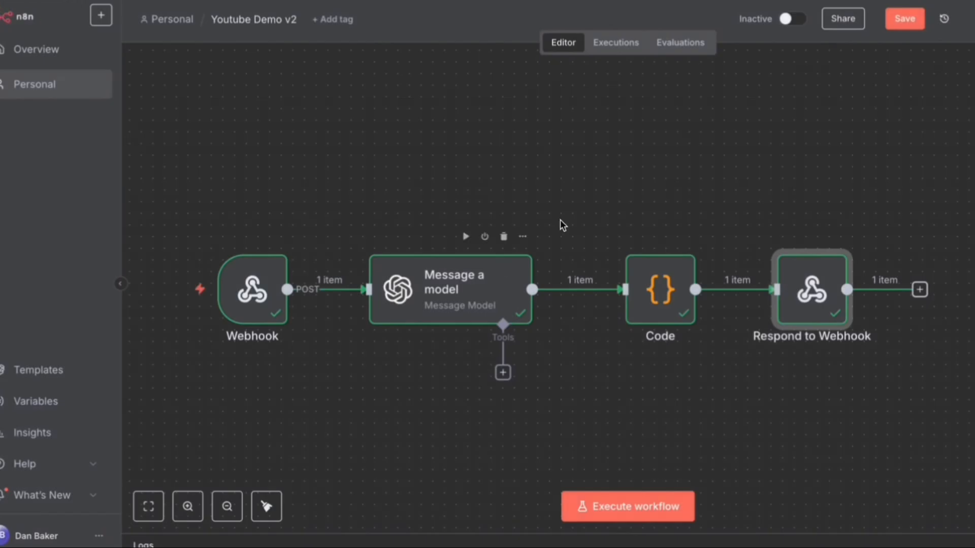
left_click(906, 21)
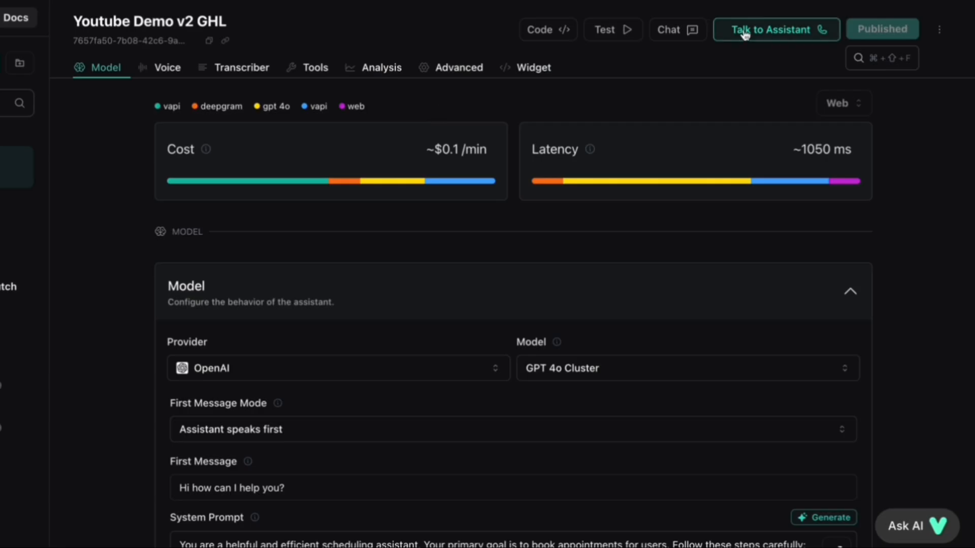
Step: Run a voice test call with the Vapi assistant, asking for a Friday 4 AM appointment in New York, and end the call
left_click(785, 29)
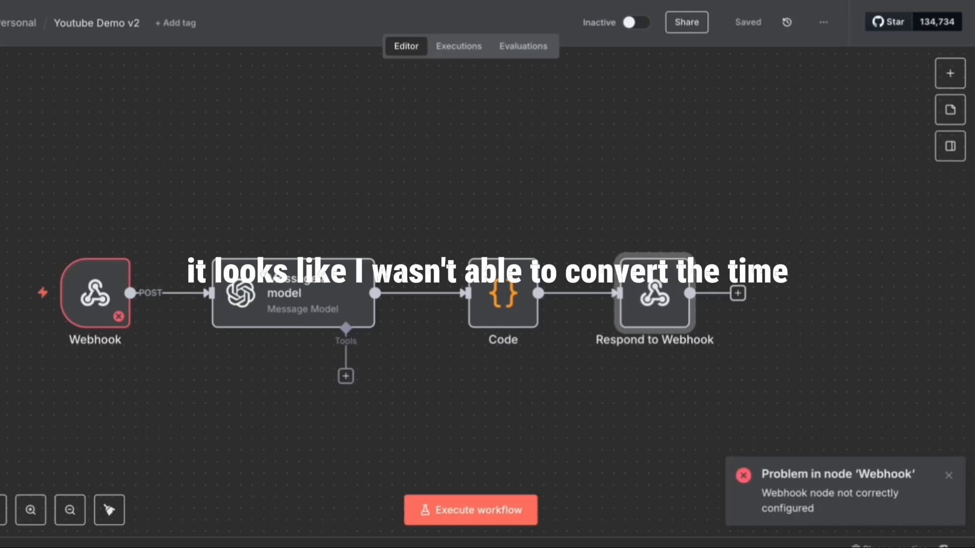
double_click(99, 303)
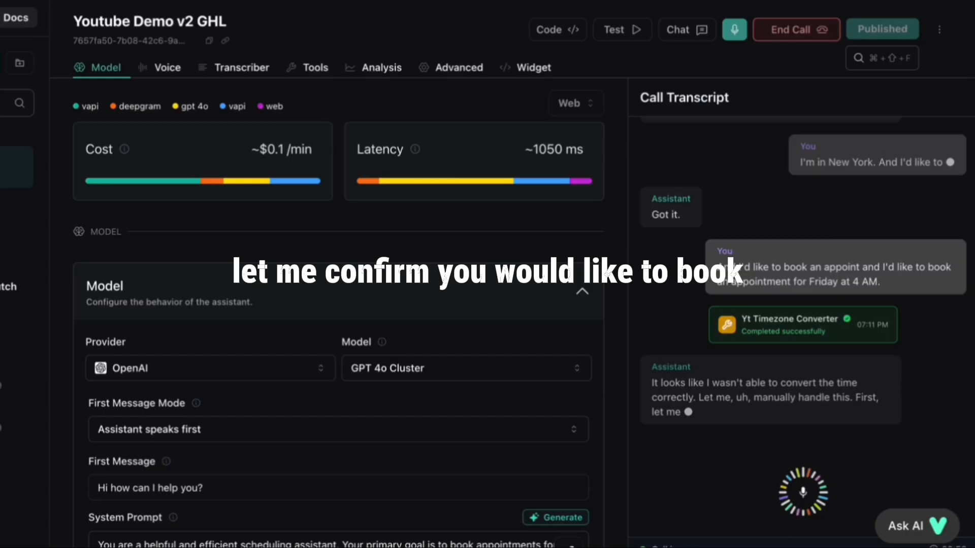
left_click(791, 36)
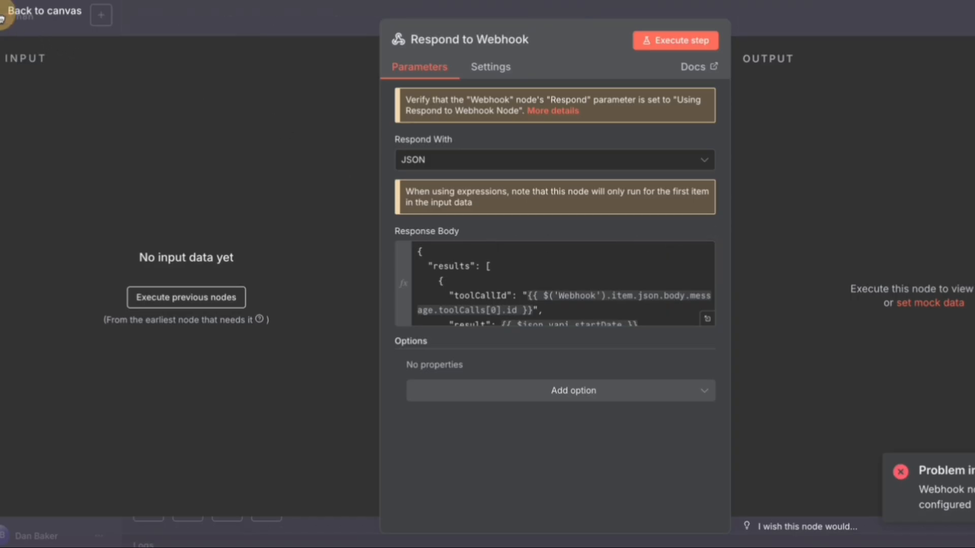
Step: In n8n, set the Webhook node's Respond option to Using Respond to Webhook Node and save the workflow
left_click(7, 13)
double_click(239, 293)
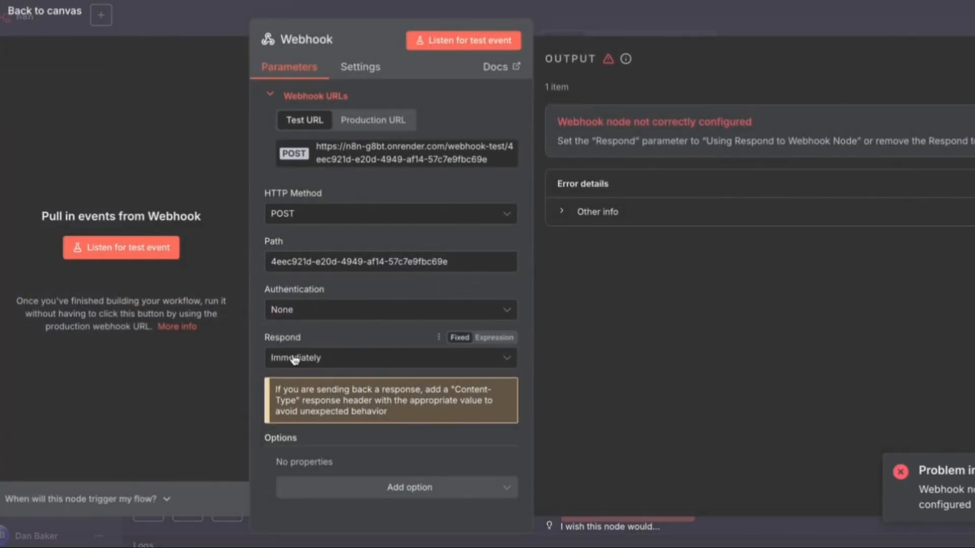
left_click(506, 360)
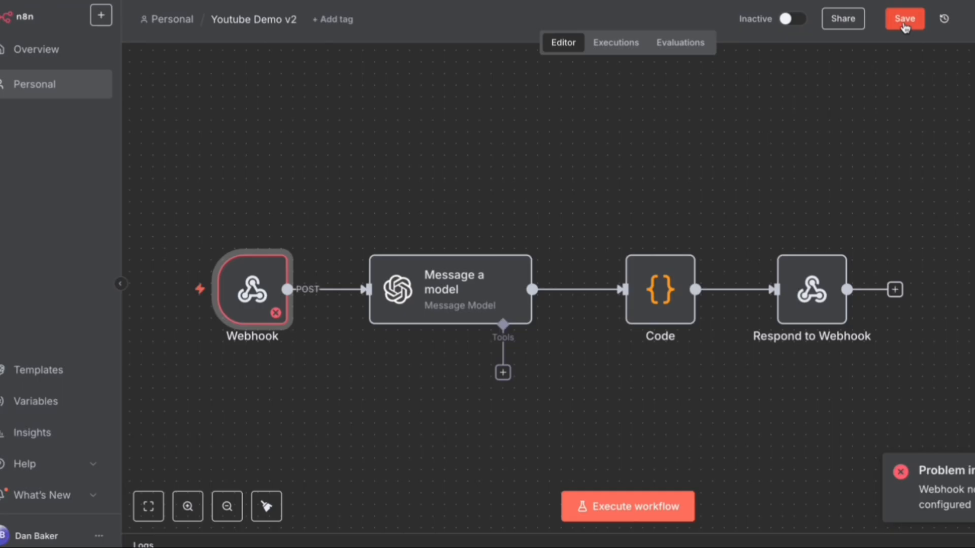
left_click(905, 19)
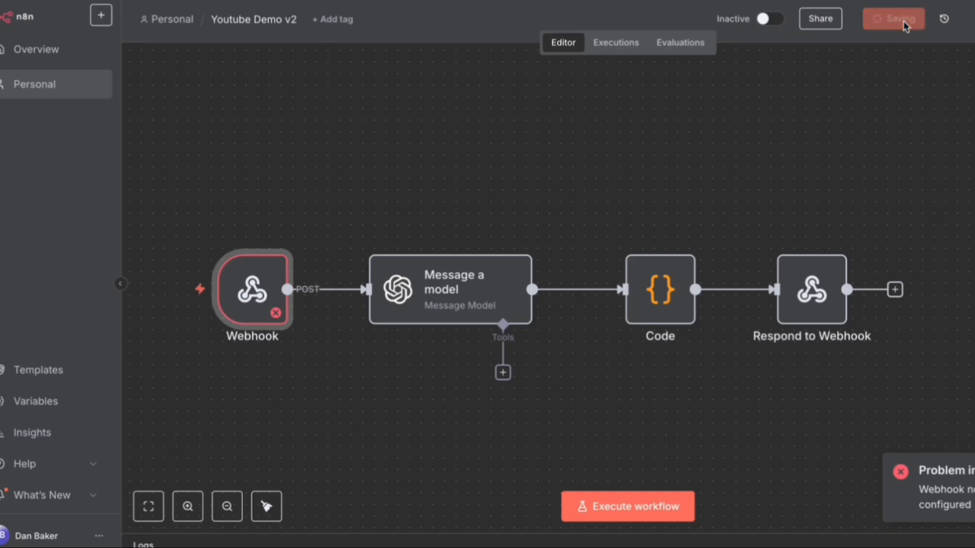
Step: Execute the workflow and call the Vapi assistant again to book an appointment for Friday, September 5 at 4 AM Eastern
left_click(624, 508)
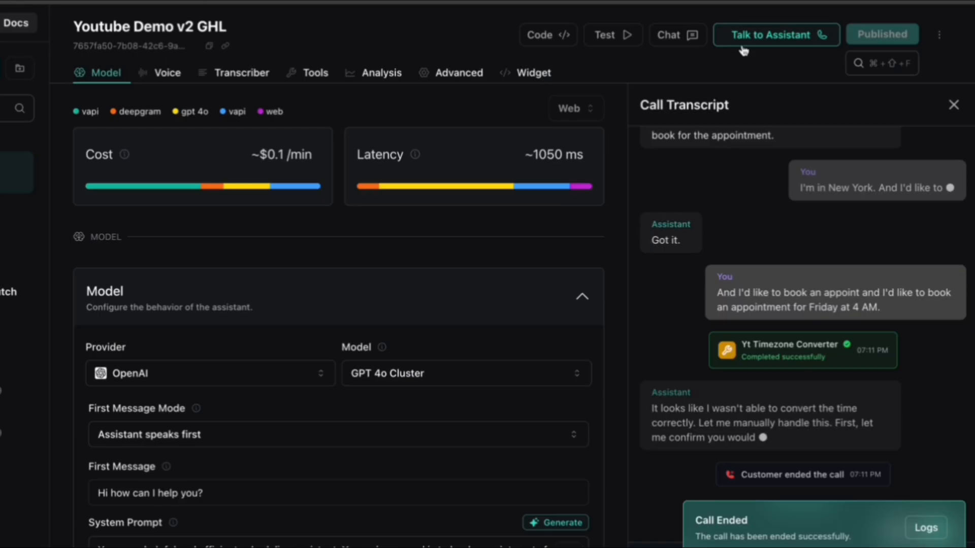
left_click(745, 36)
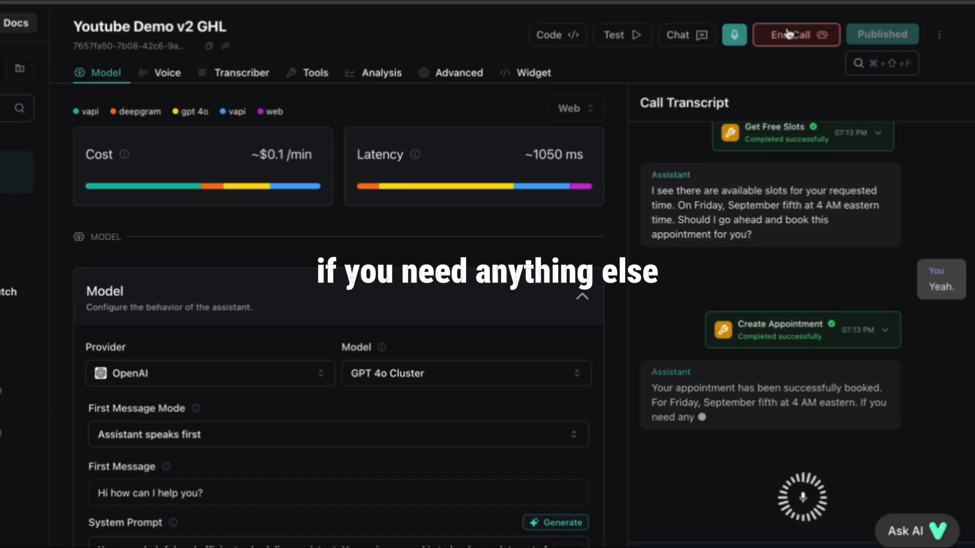
Step: End the Vapi test call, switch to n8n and check the Respond to Webhook node's output
left_click(770, 35)
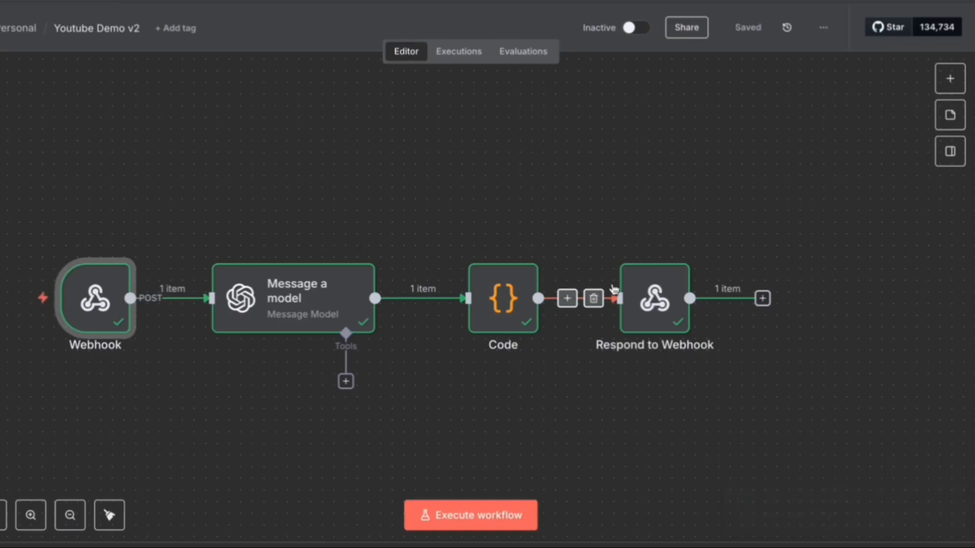
double_click(639, 293)
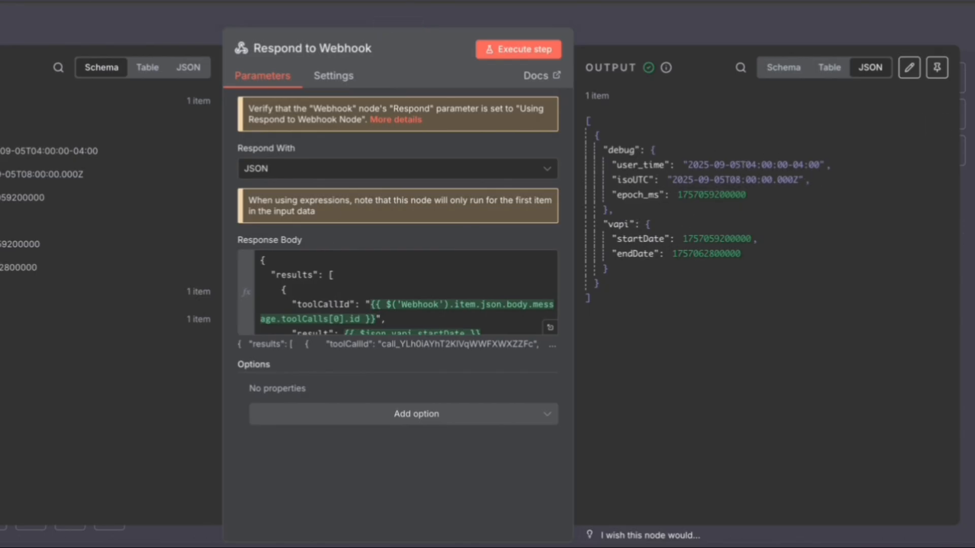
key("Escape")
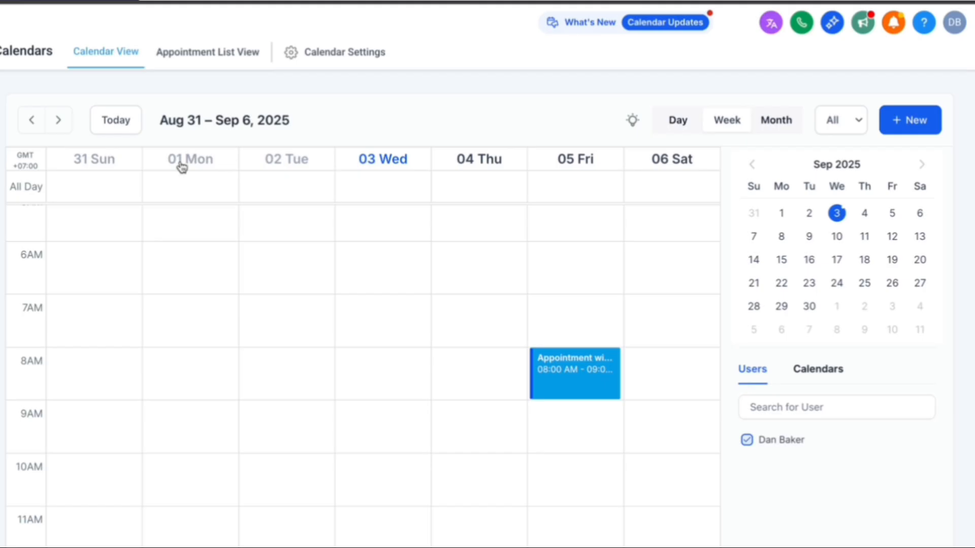
Step: Reload the Aug 31 – Sep 6 week in the GoHighLevel calendar and open the details of Friday's afternoon appointment
left_click(59, 121)
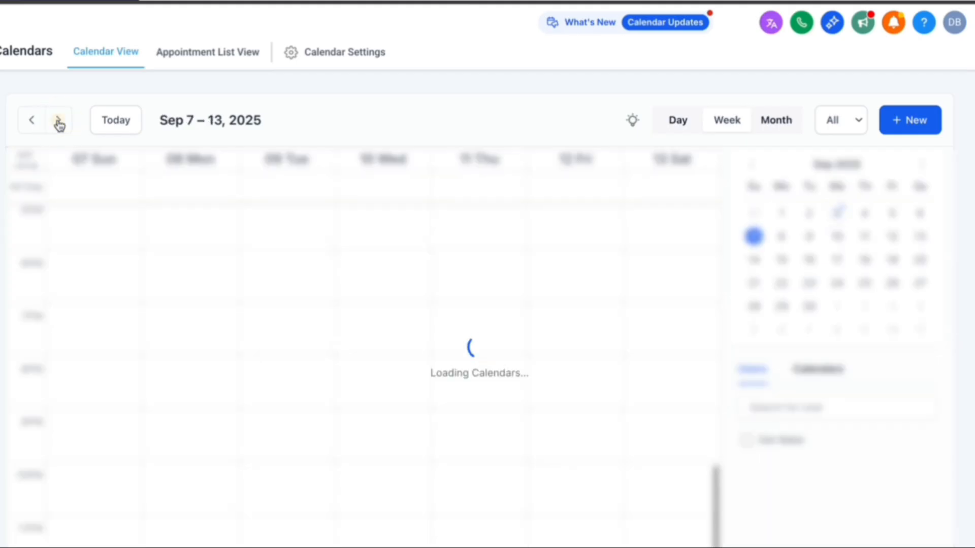
left_click(31, 121)
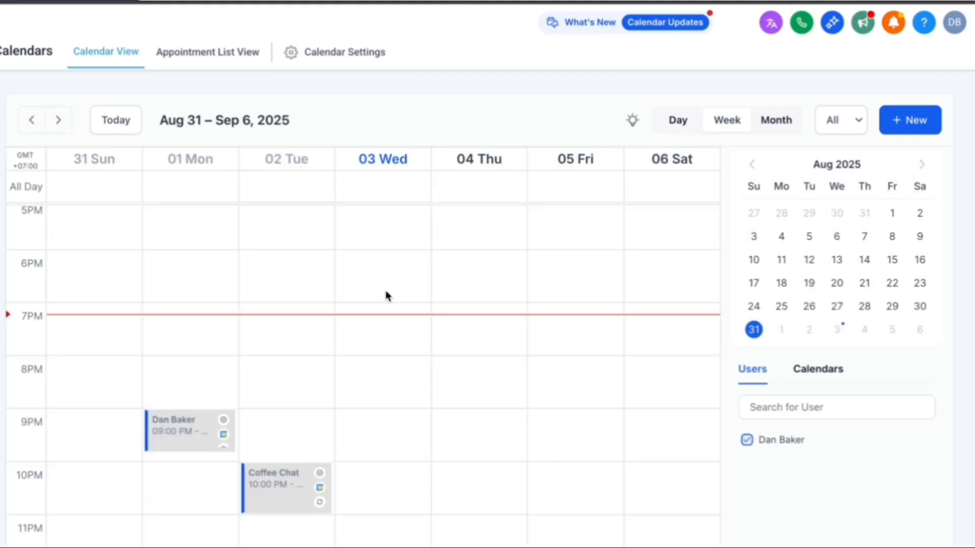
scroll(506, 303, "up", 5)
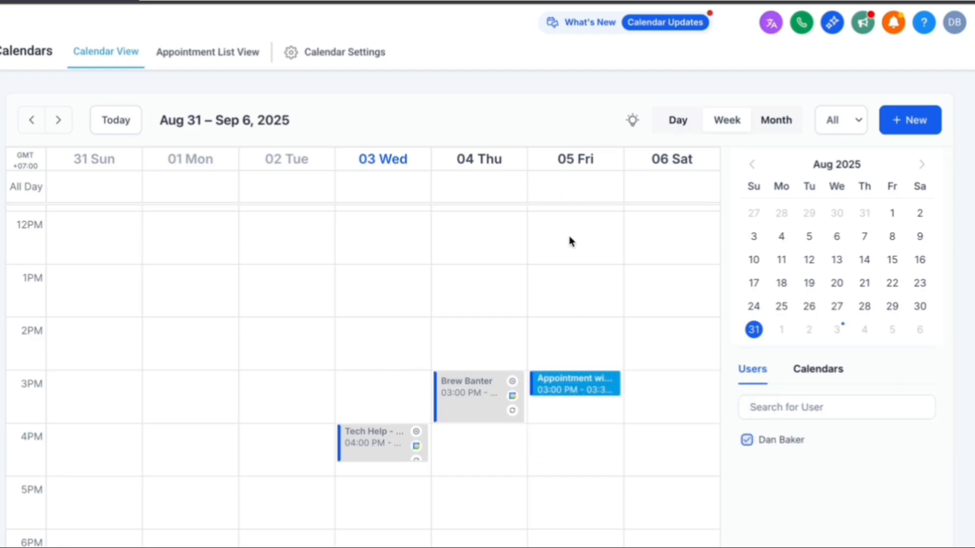
left_click(582, 394)
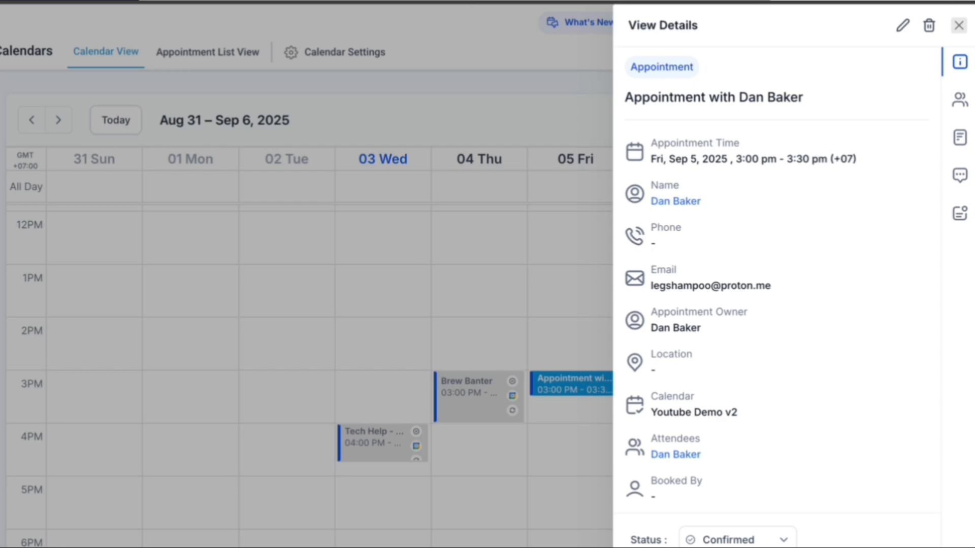
Step: Return to n8n and examine the user_time and isoUTC values in the Code node's output
left_click(432, 1)
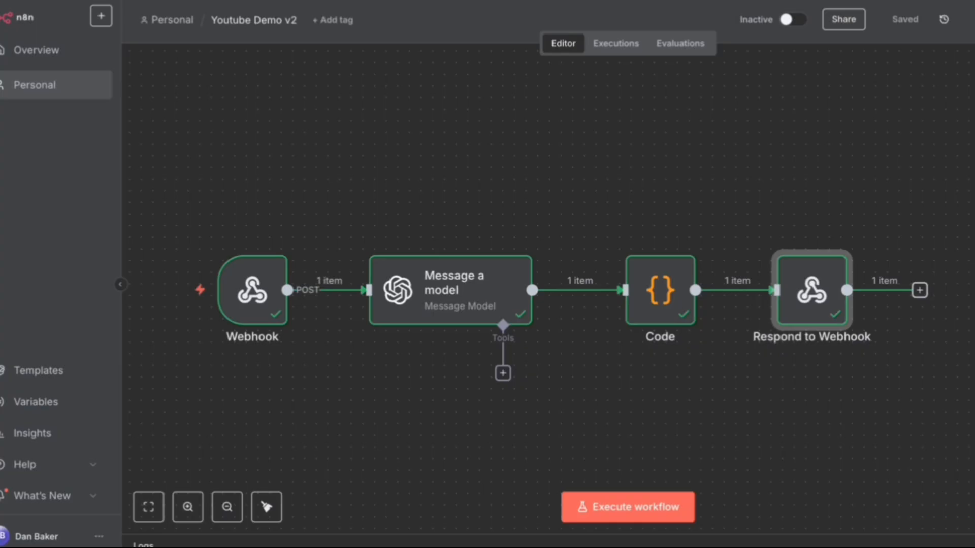
mouse_move(628, 300)
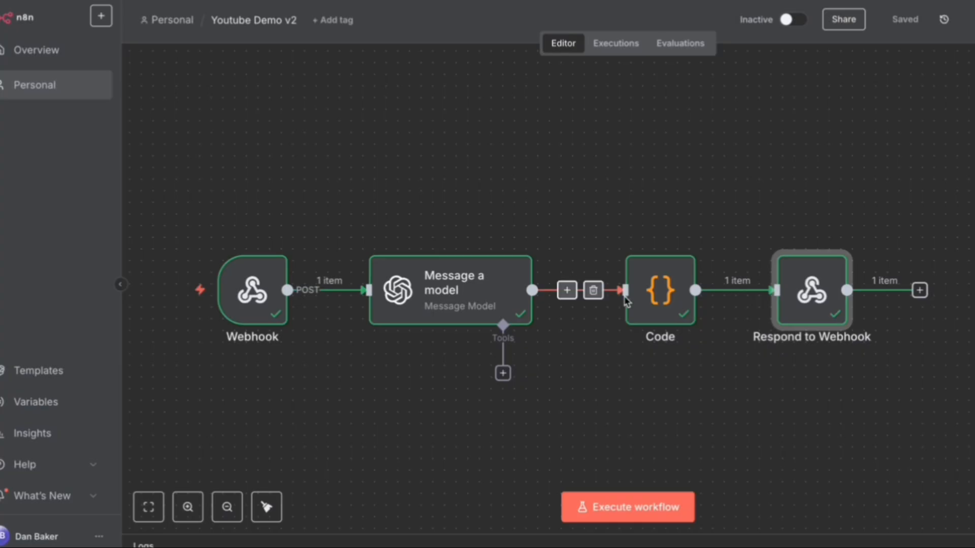
double_click(660, 297)
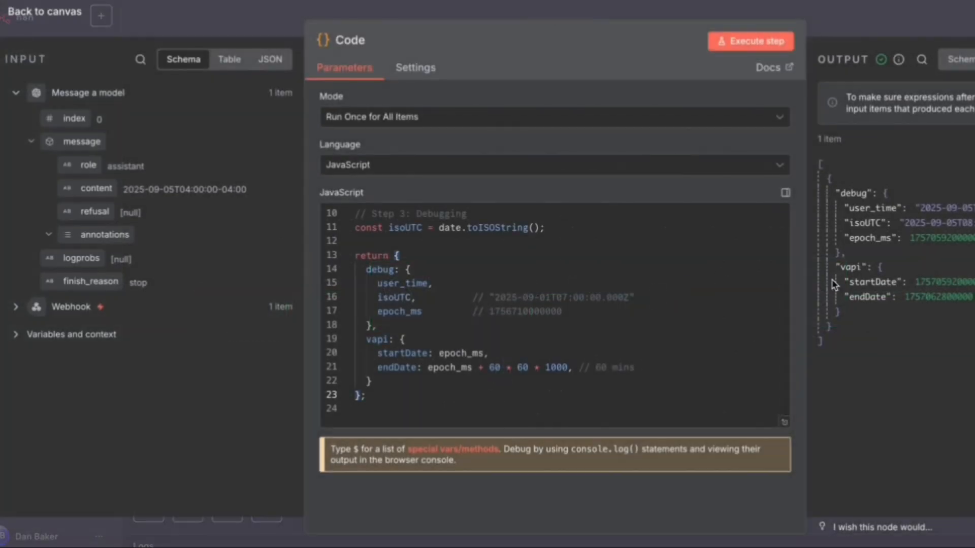
left_click(905, 222)
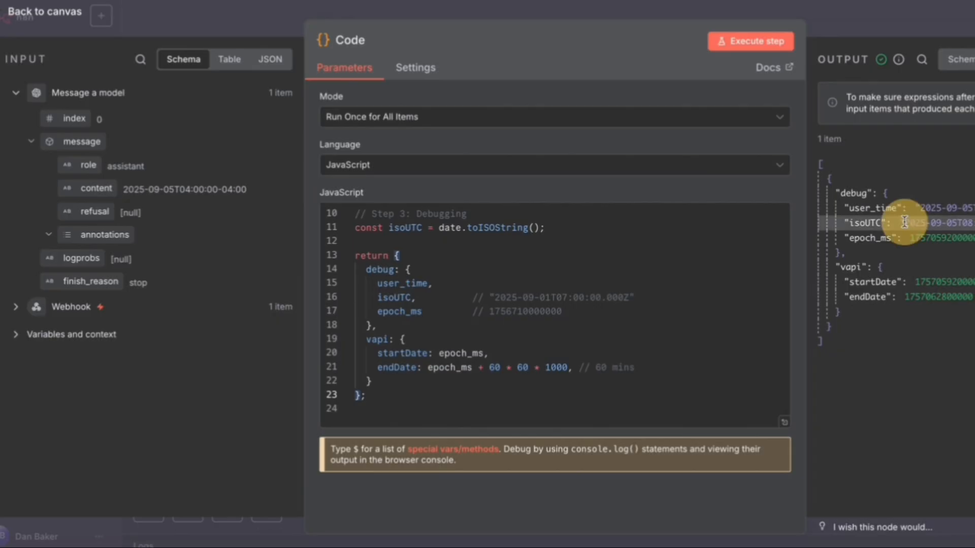
left_click(920, 207)
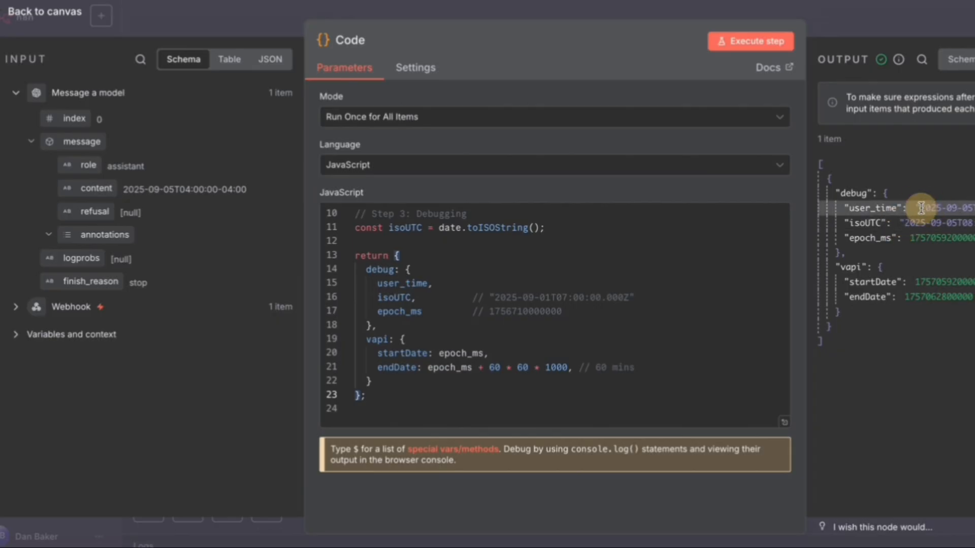
left_click_drag(920, 208, 972, 208)
left_click(967, 223)
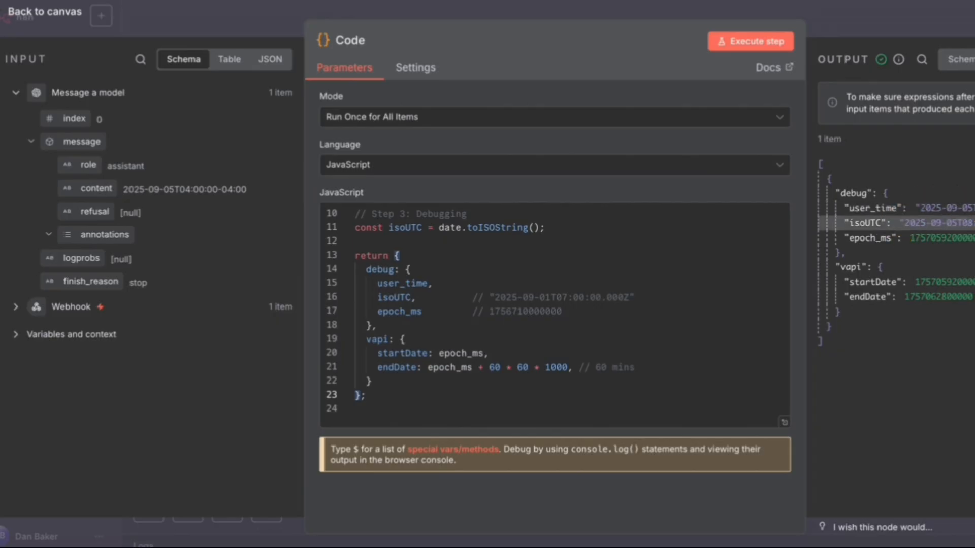